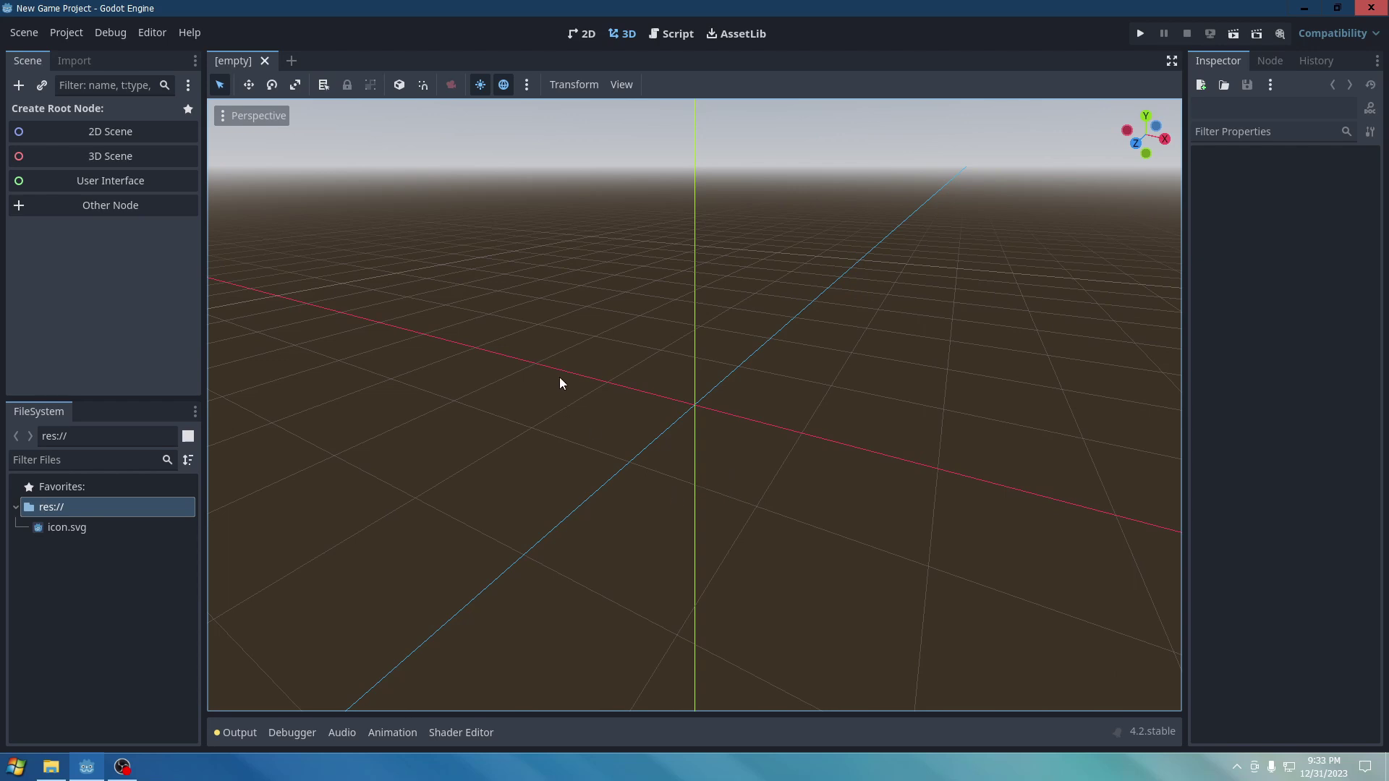
Switch to the 2D workspace and create a User Interface (Control) root node.
left_click(580, 42)
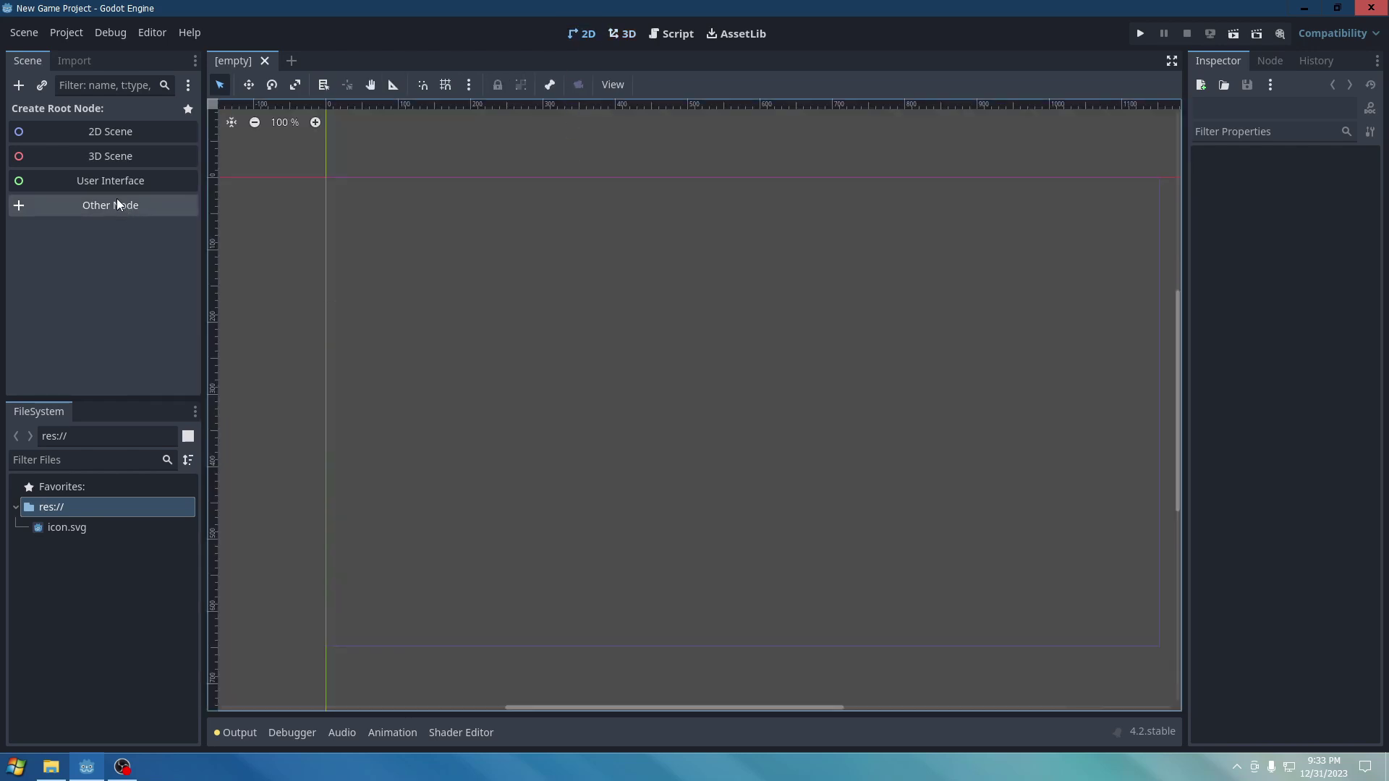
left_click(108, 178)
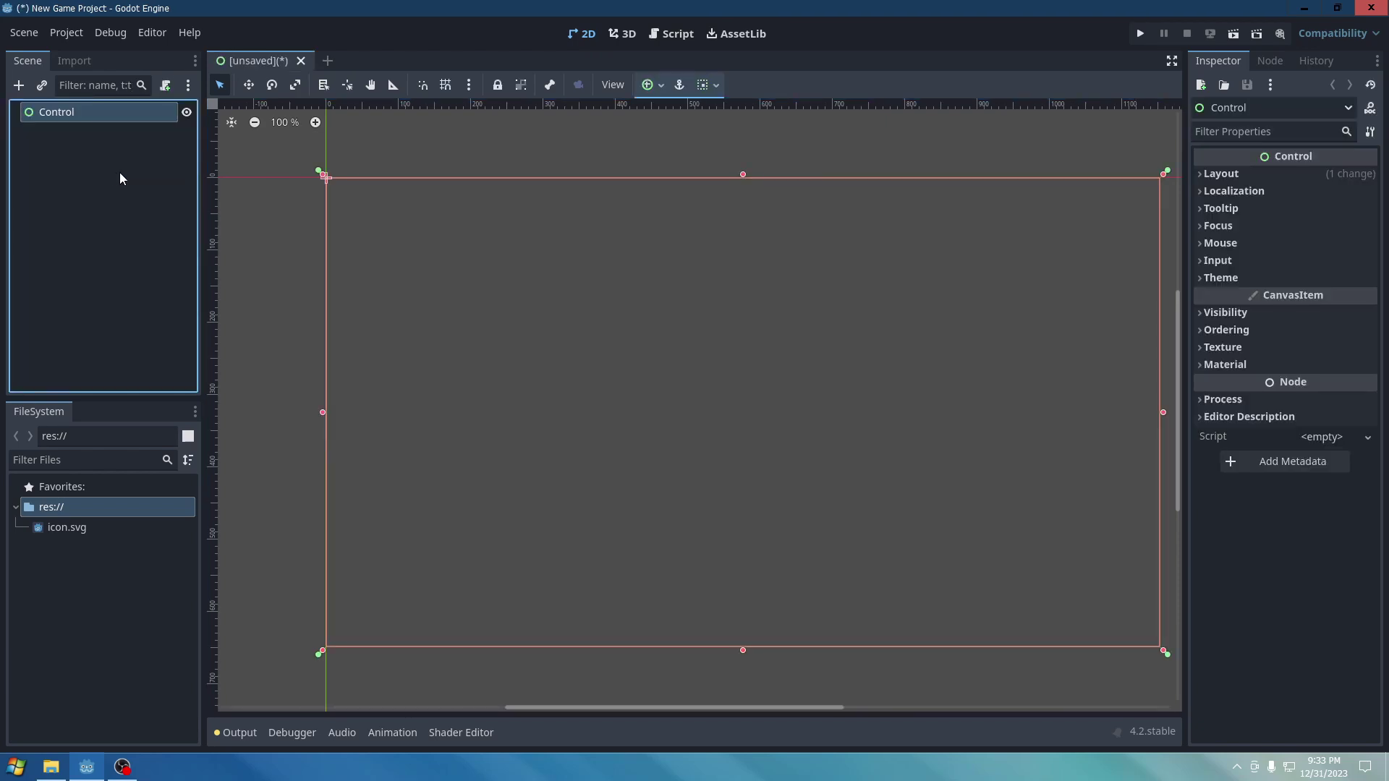
Rename the root Control node to Menu.
double_click(53, 119)
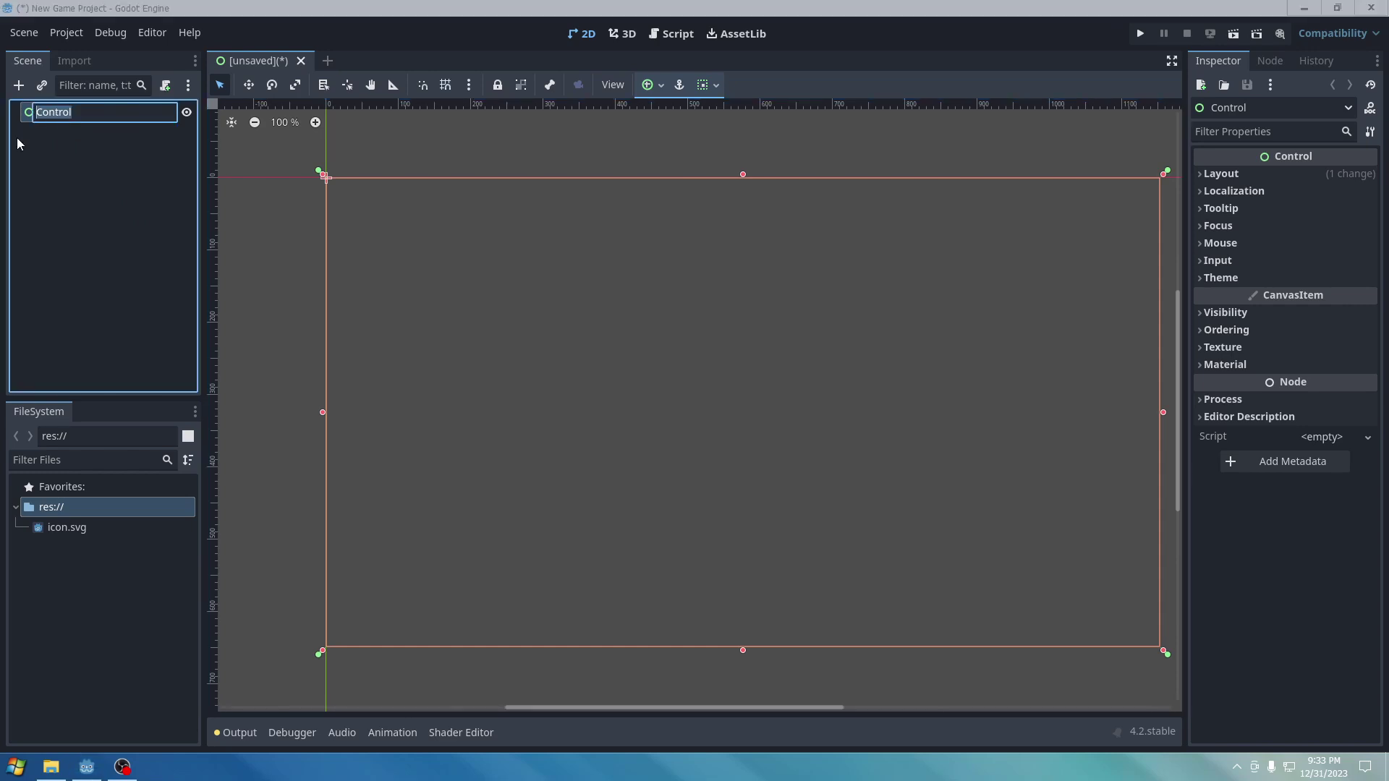
type("Menu")
key("Return")
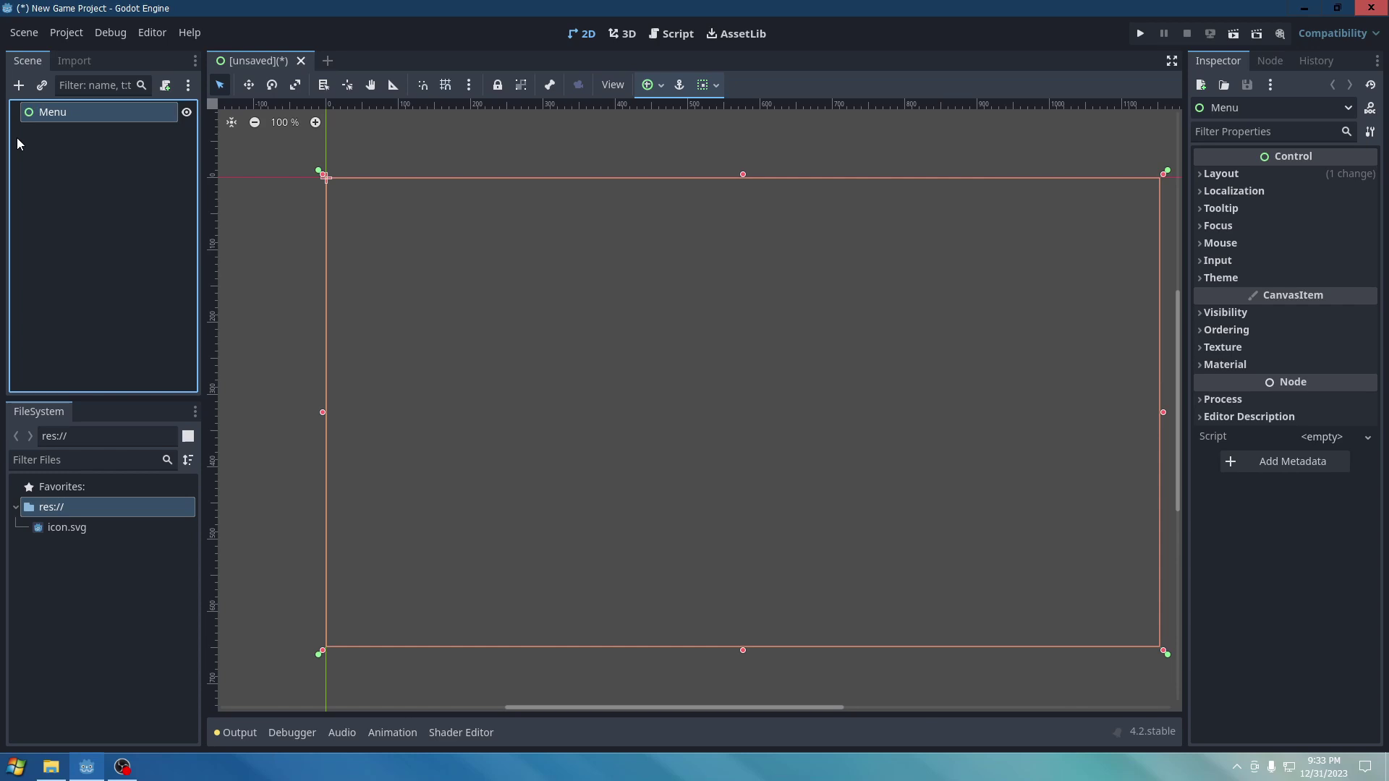
Add a RichTextLabel child node under Menu.
right_click(61, 119)
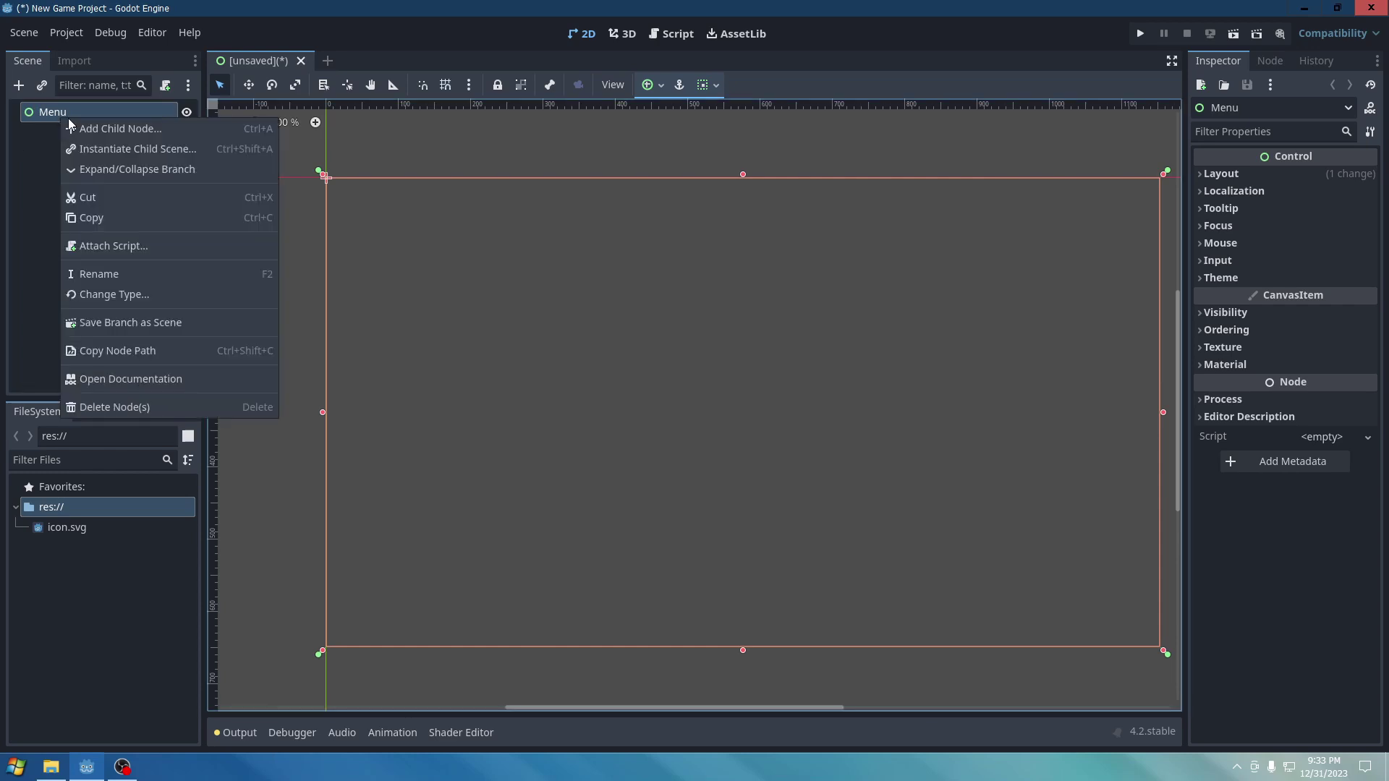
left_click(74, 128)
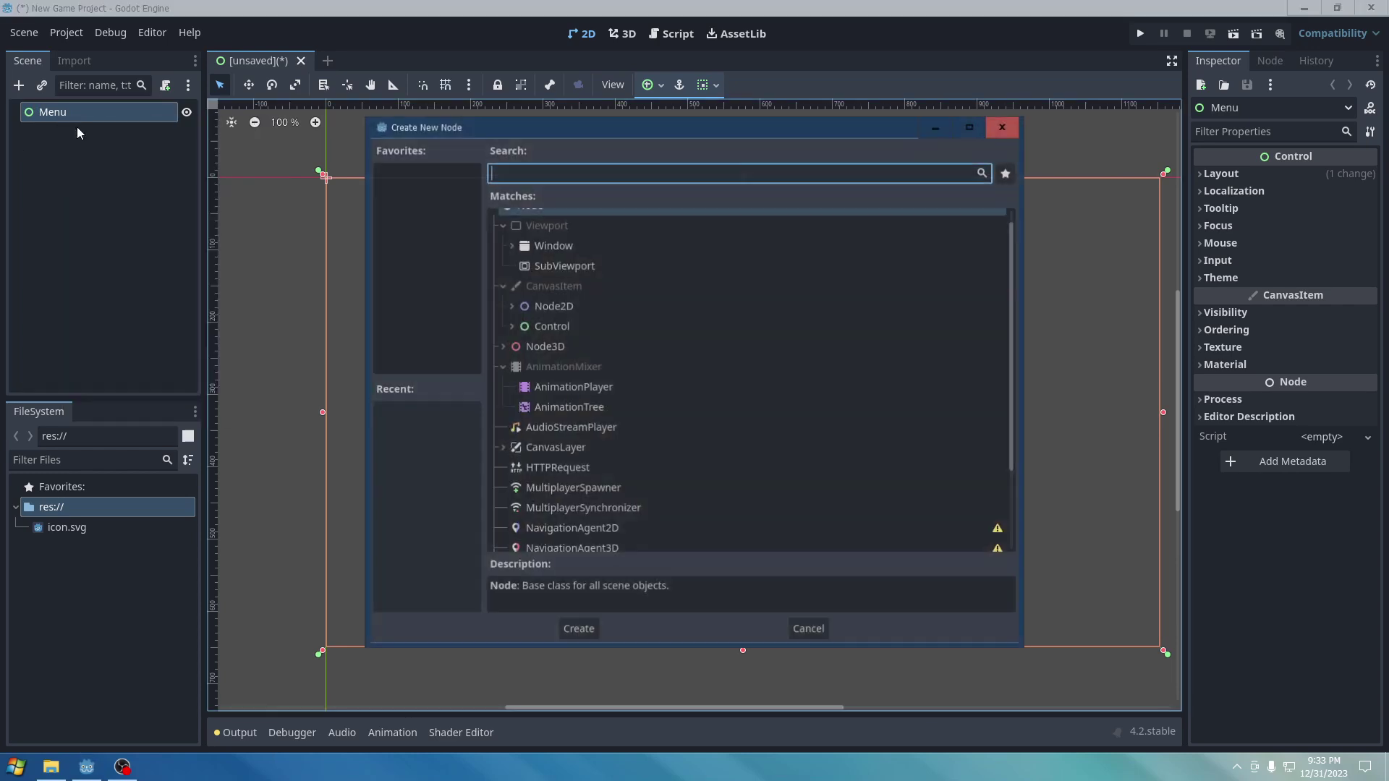
left_click(510, 327)
scroll(530, 394, "down", 3)
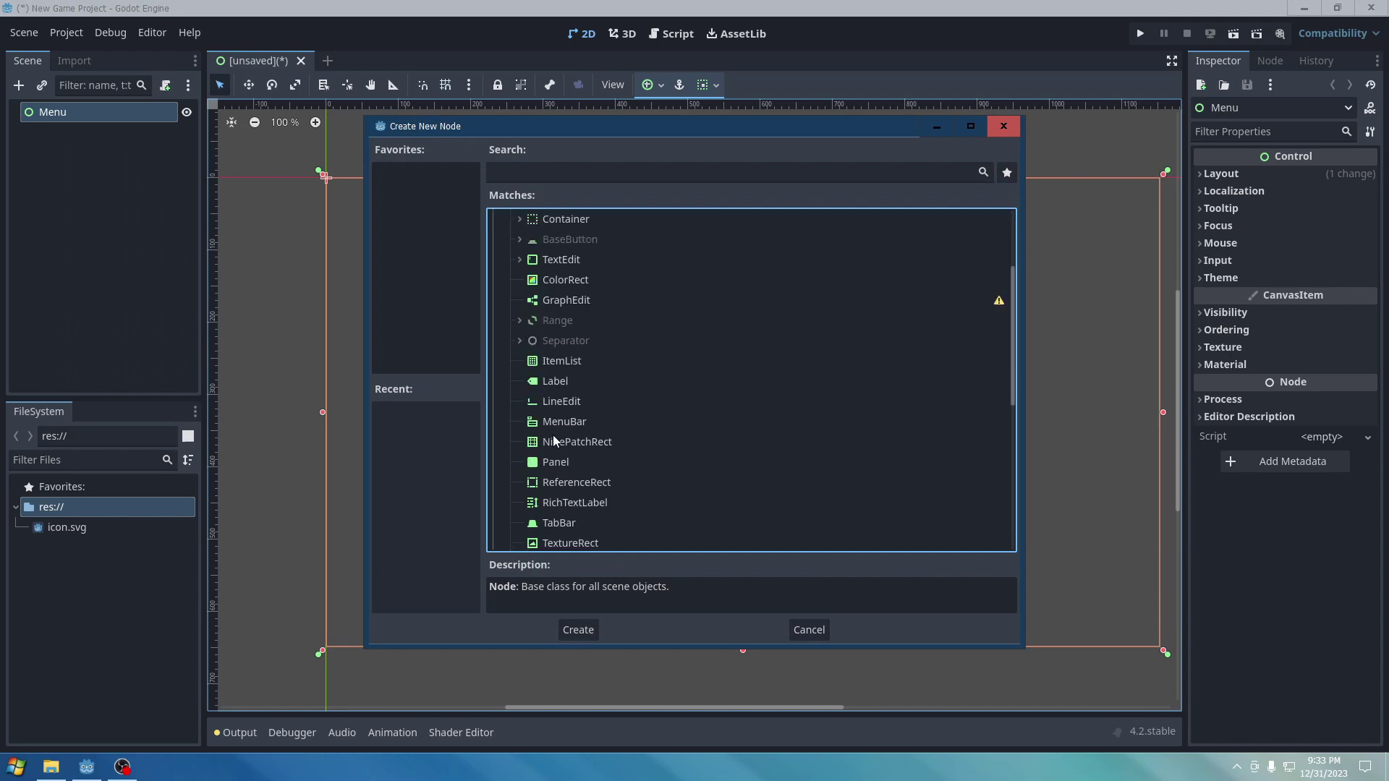
scroll(554, 441, "down", 3)
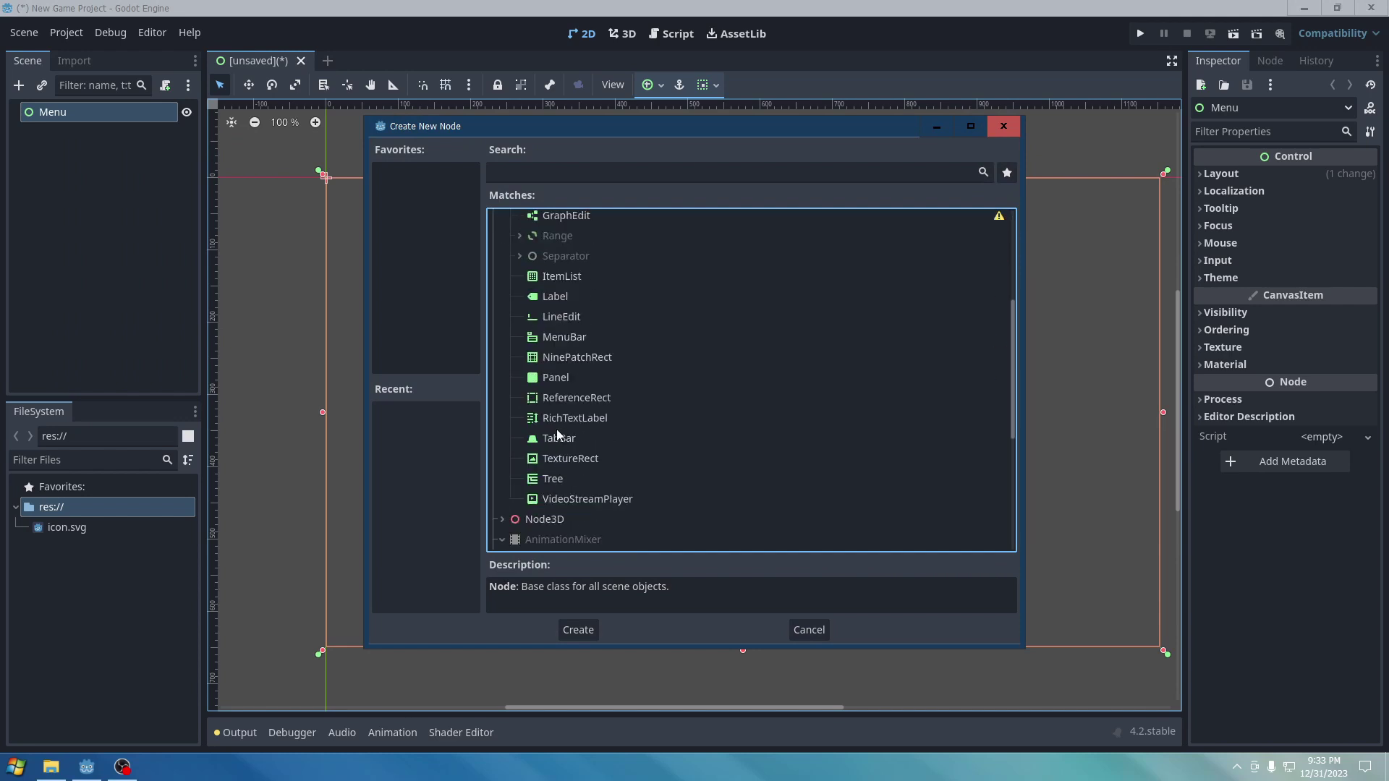
left_click(558, 419)
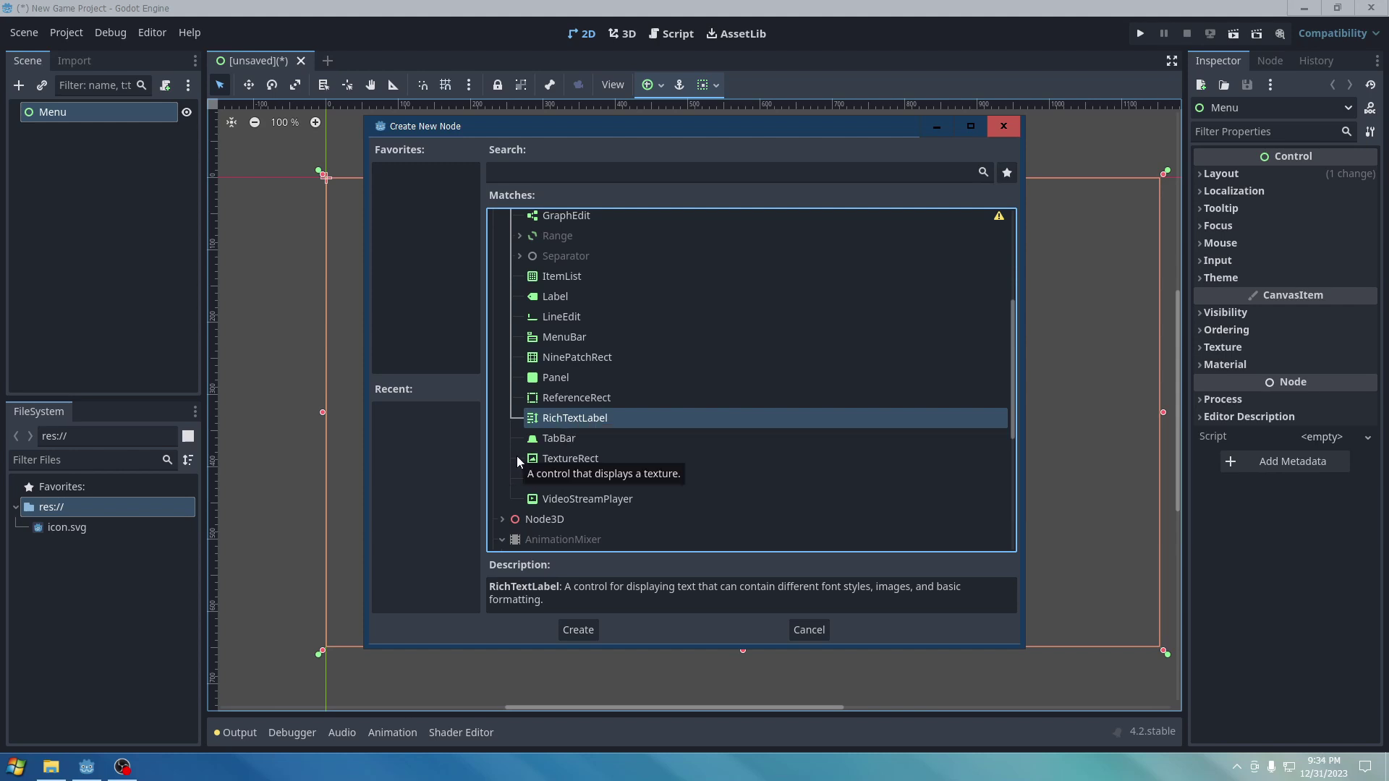
double_click(548, 418)
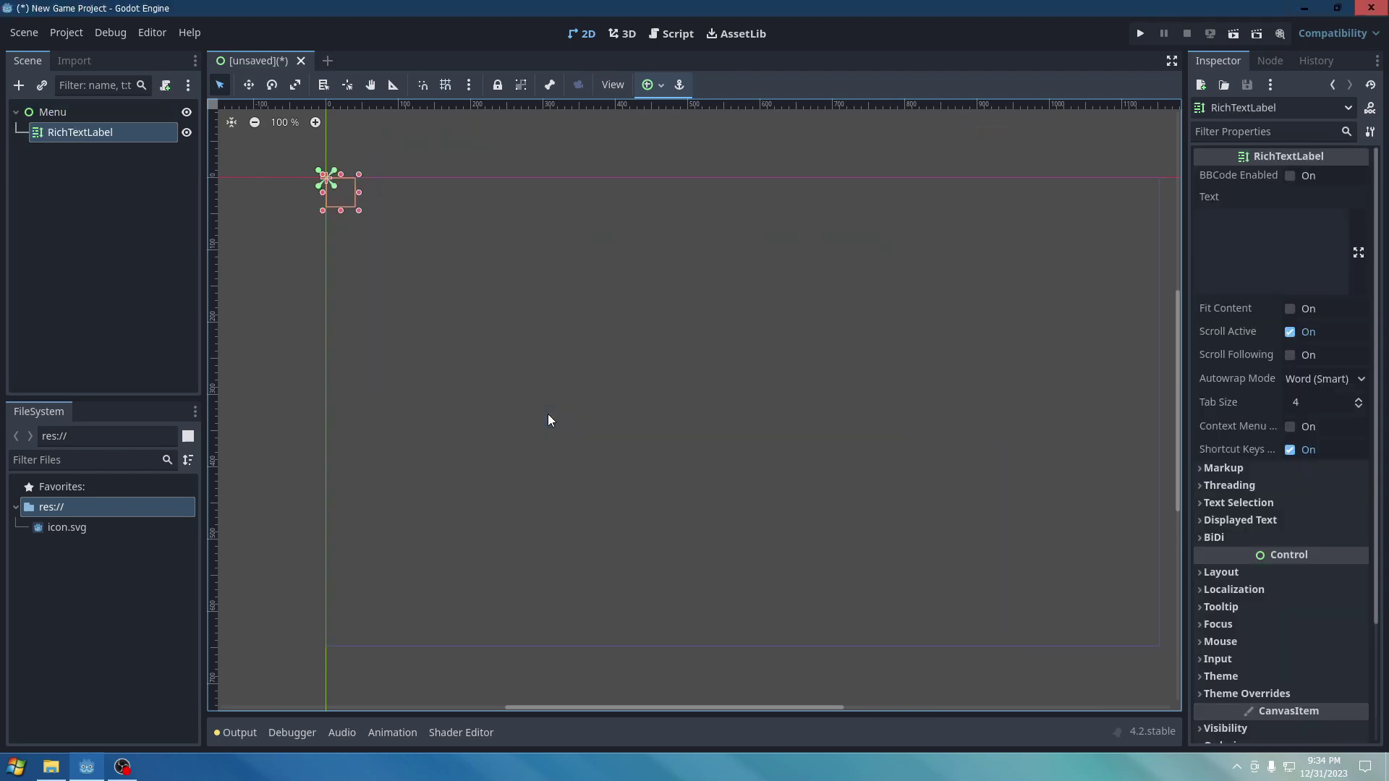
Anchor the RichTextLabel to Full Rect and set its text to 'Game name or something'.
left_click(651, 87)
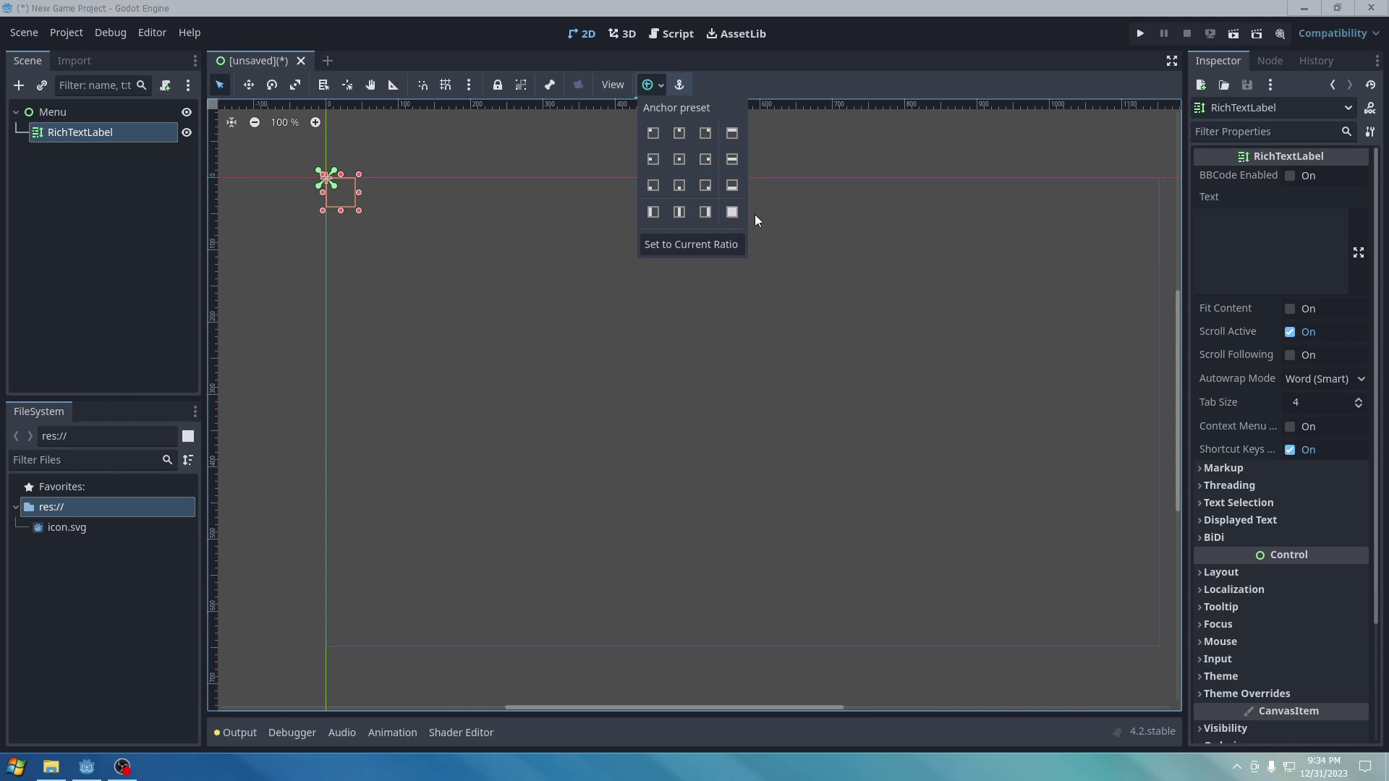
left_click(731, 212)
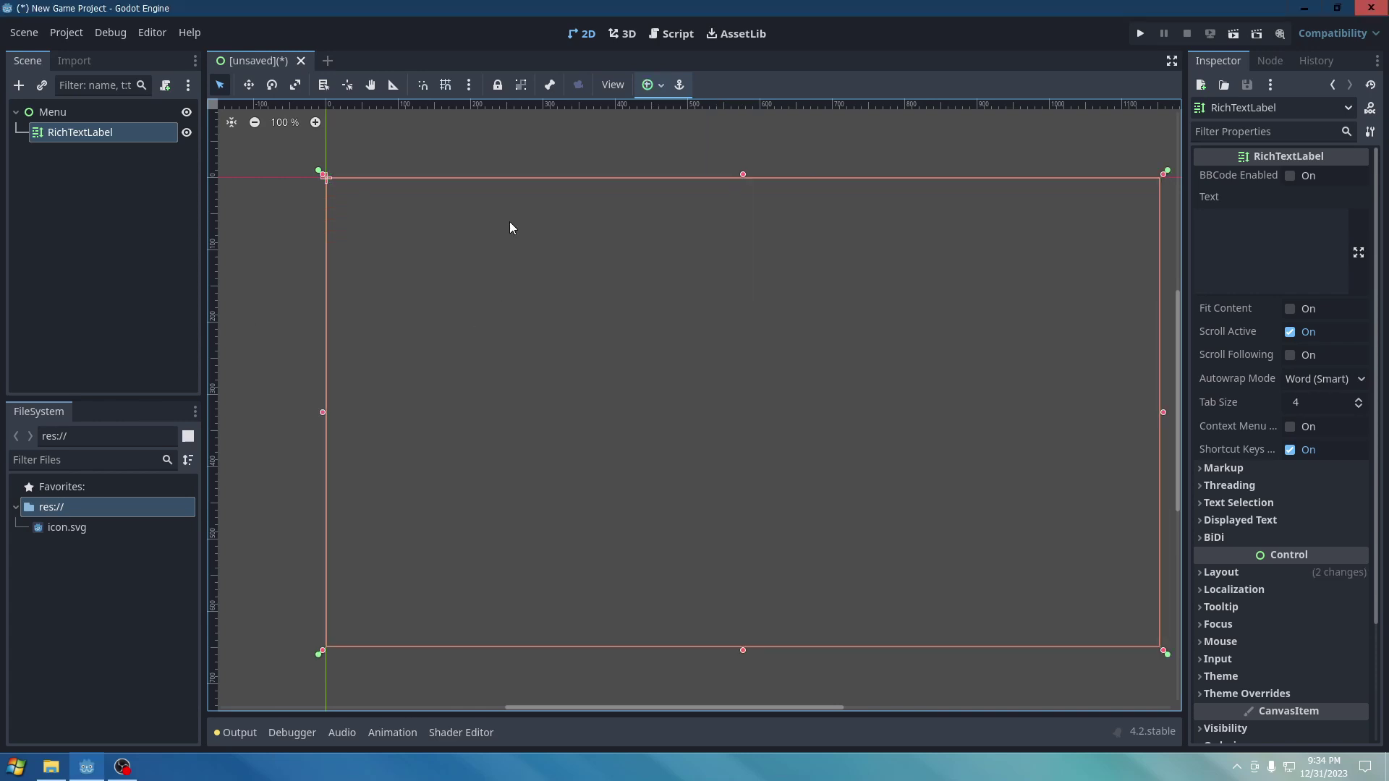
left_click(1253, 255)
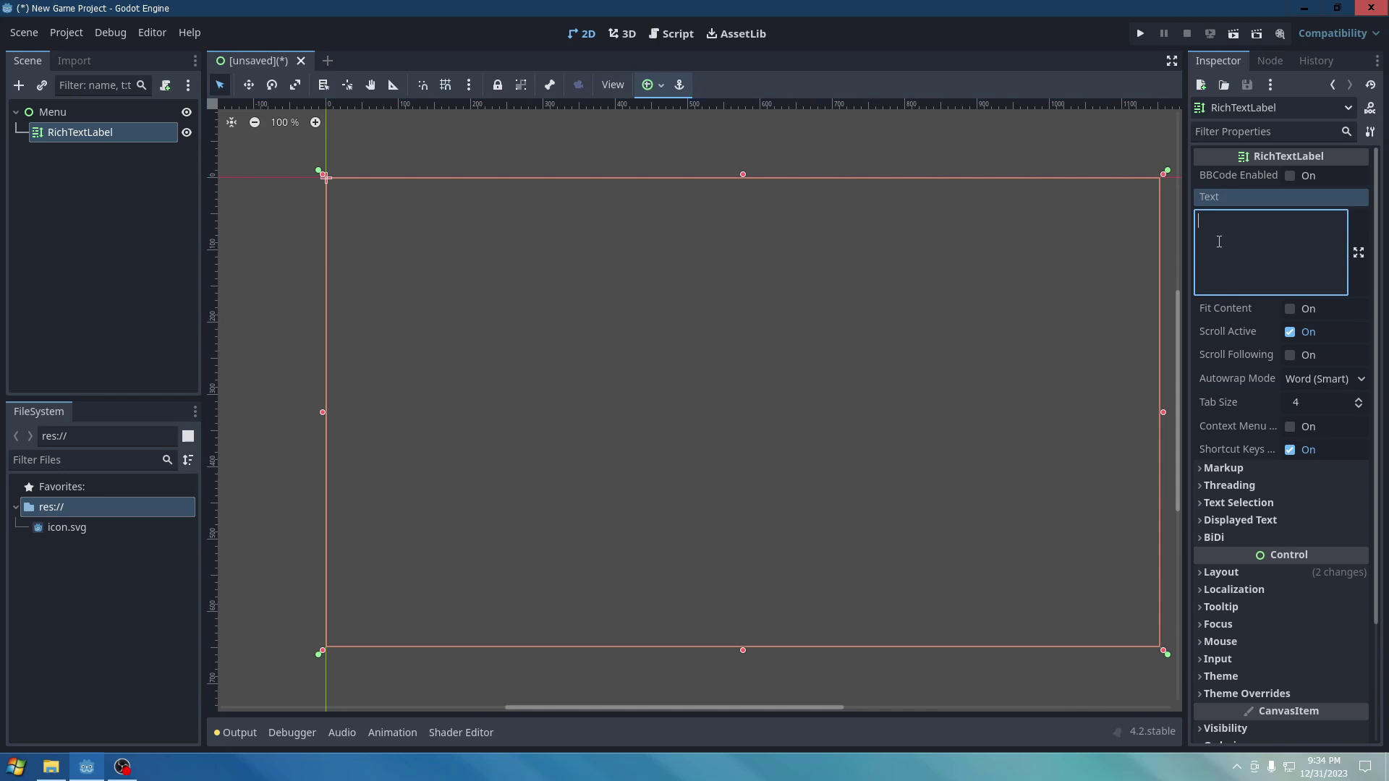
type("Game name or something")
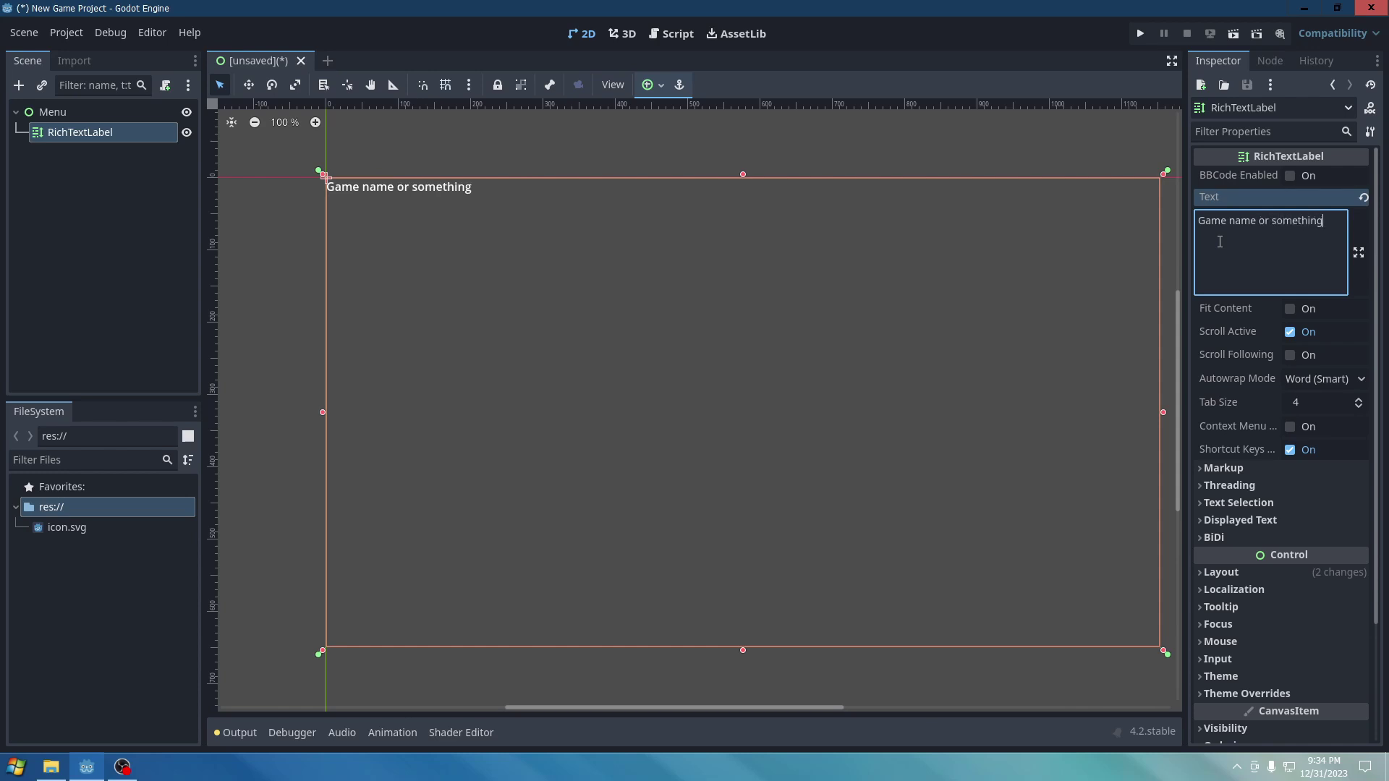
left_click(68, 178)
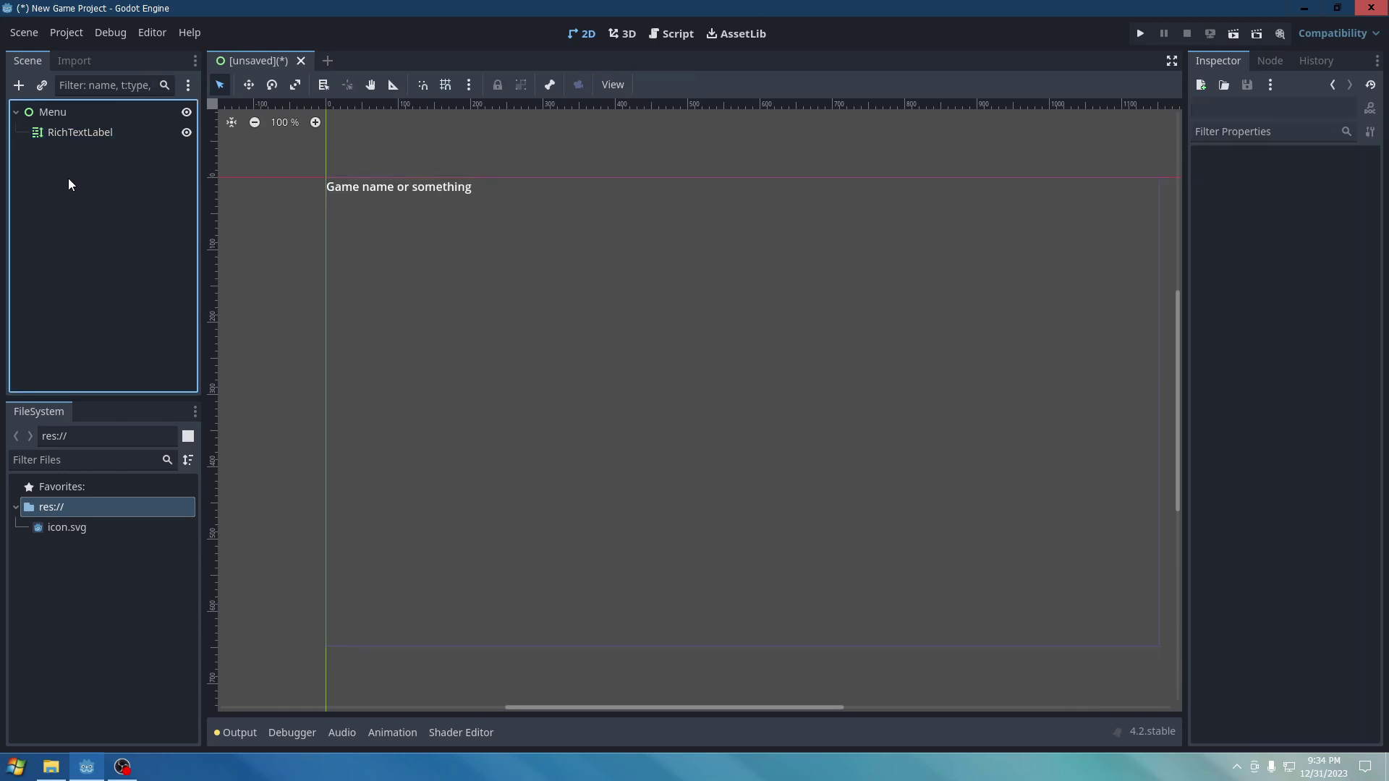
Add a BoxContainer child node under Menu.
right_click(67, 115)
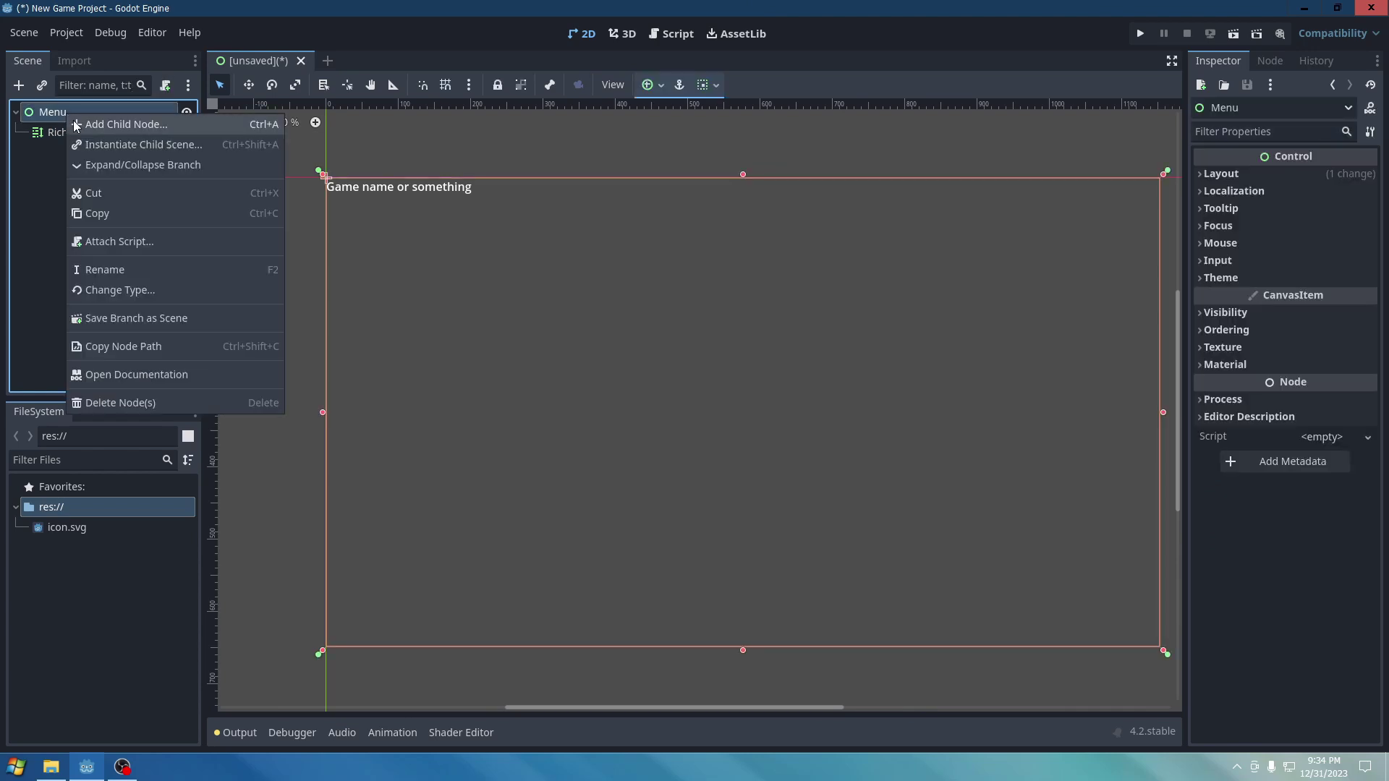
left_click(73, 120)
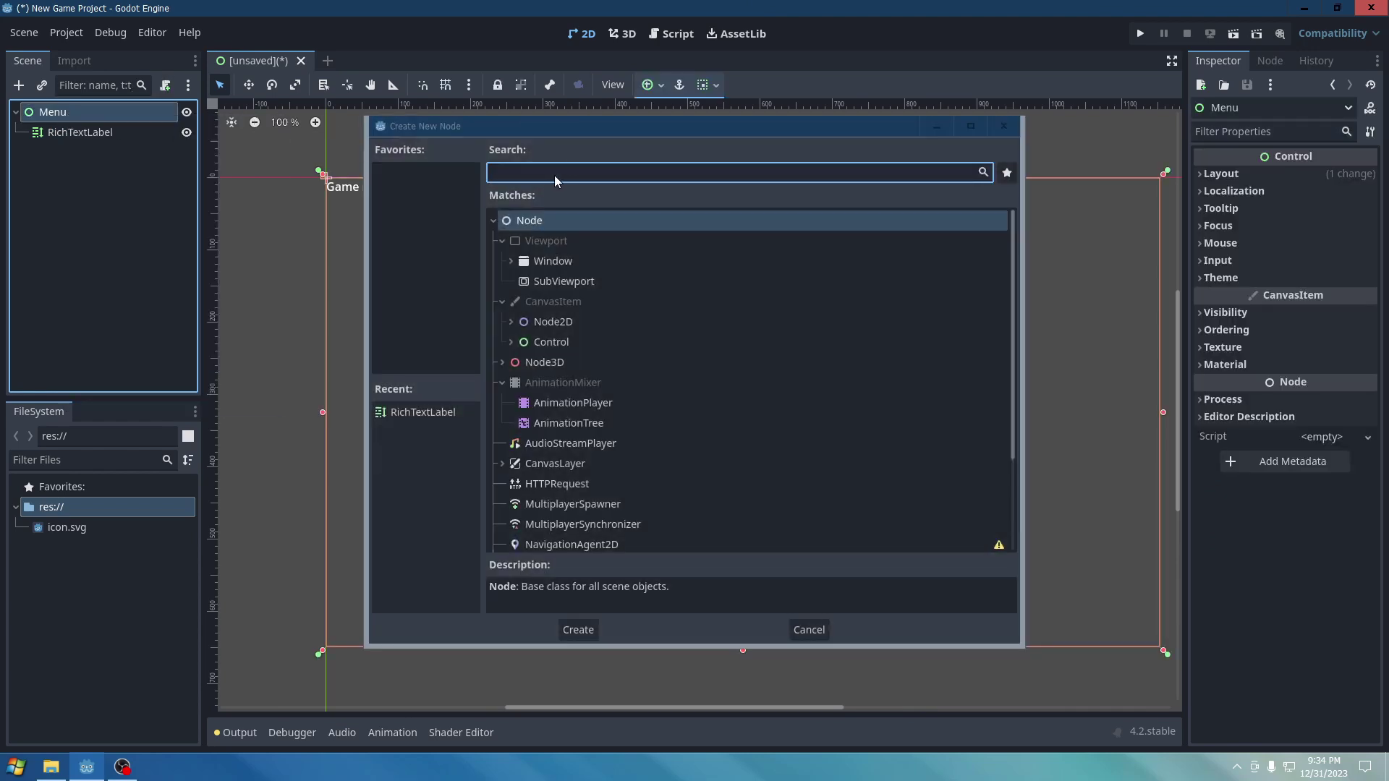
left_click(507, 343)
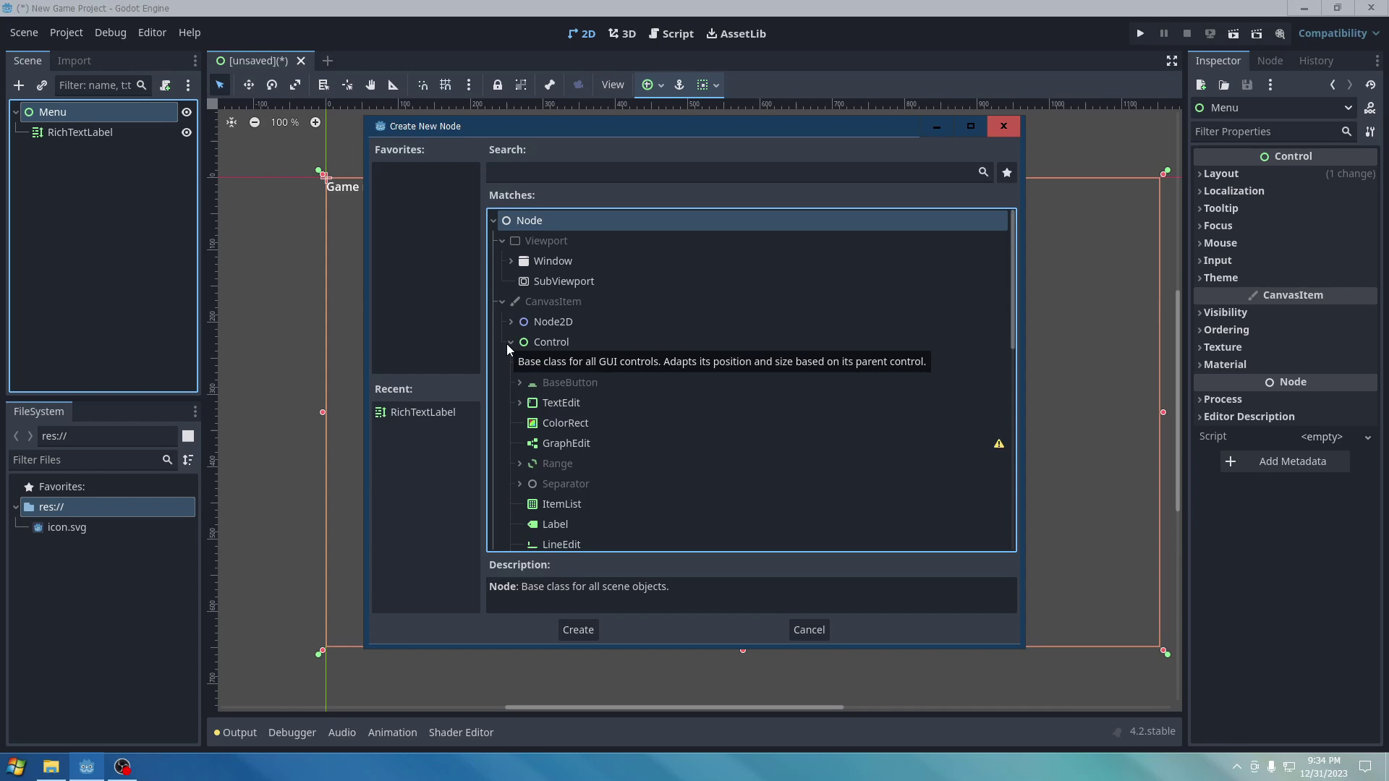
scroll(526, 393, "down", 2)
scroll(527, 403, "down", 1)
scroll(527, 402, "up", 1)
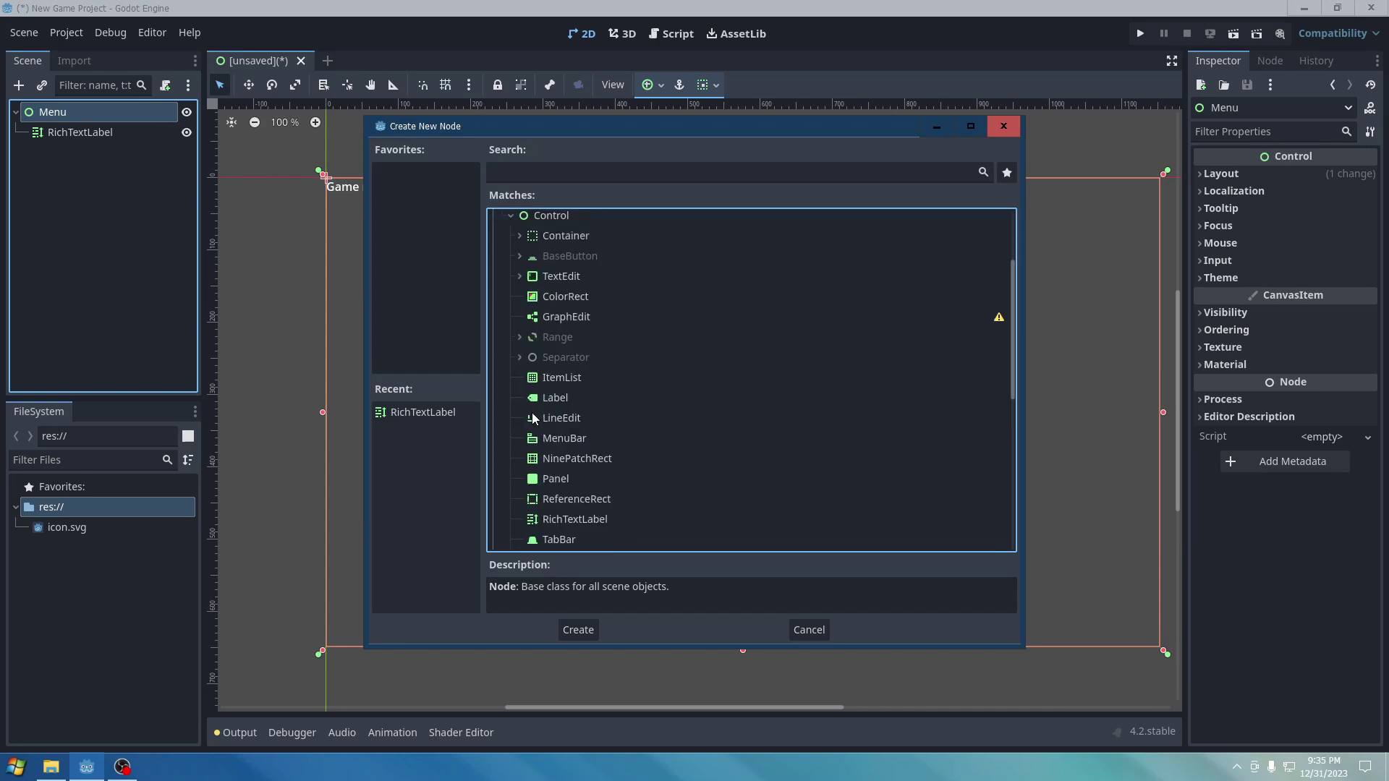
left_click(520, 237)
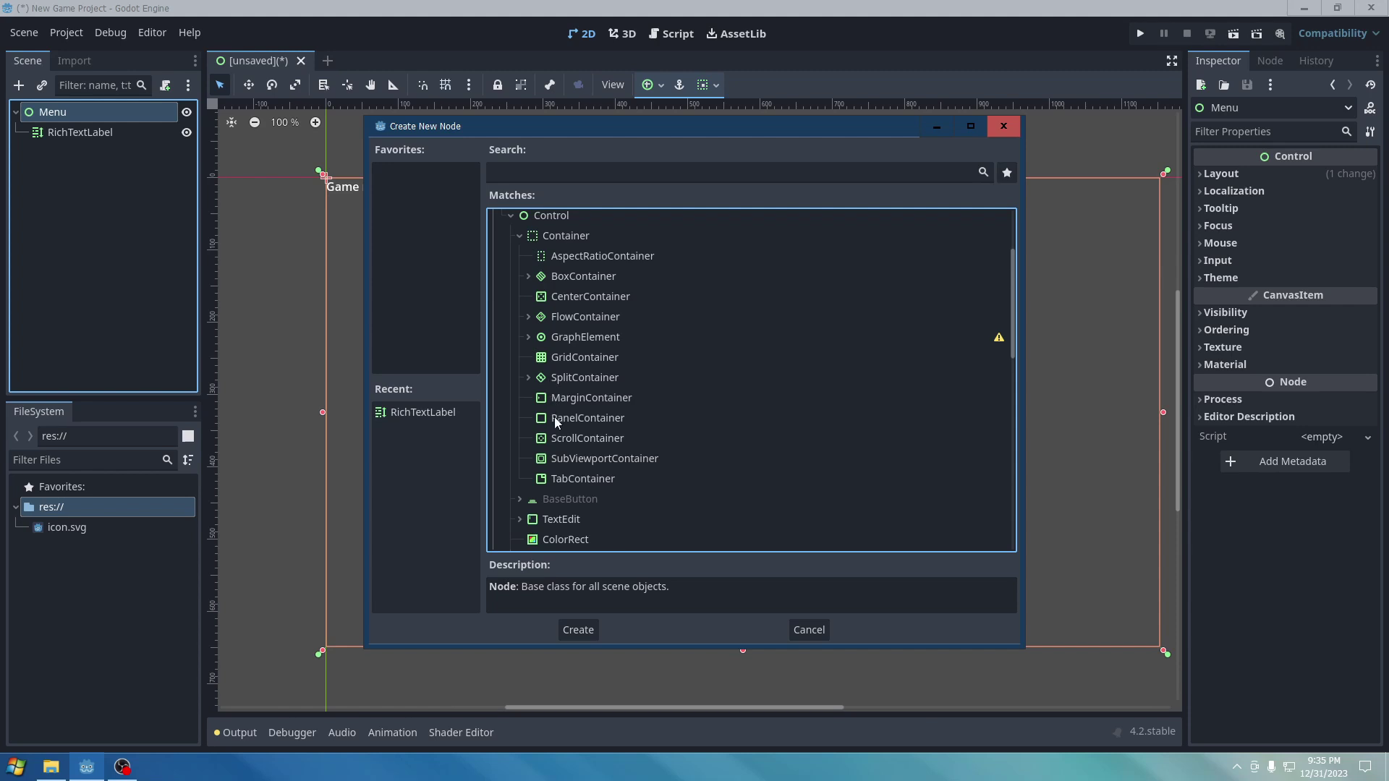
left_click(528, 277)
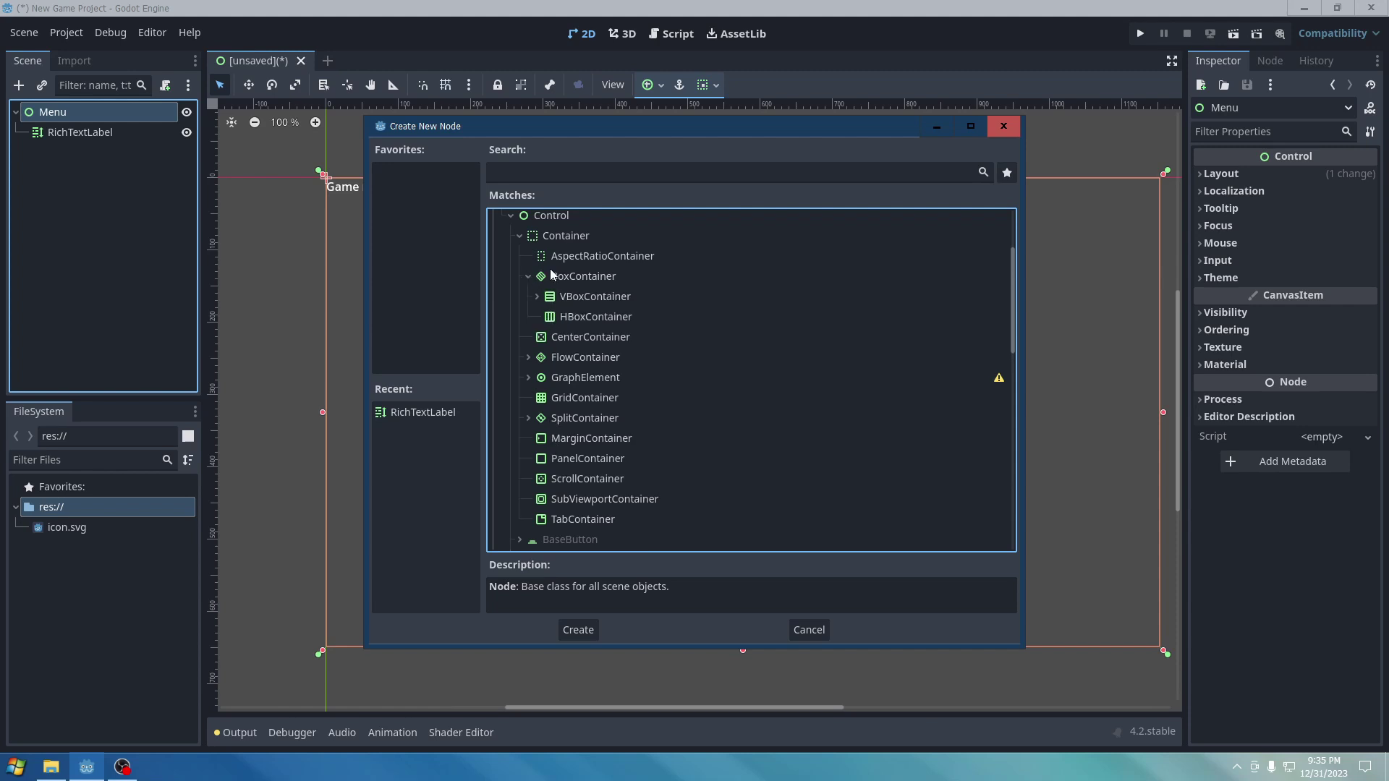
double_click(550, 276)
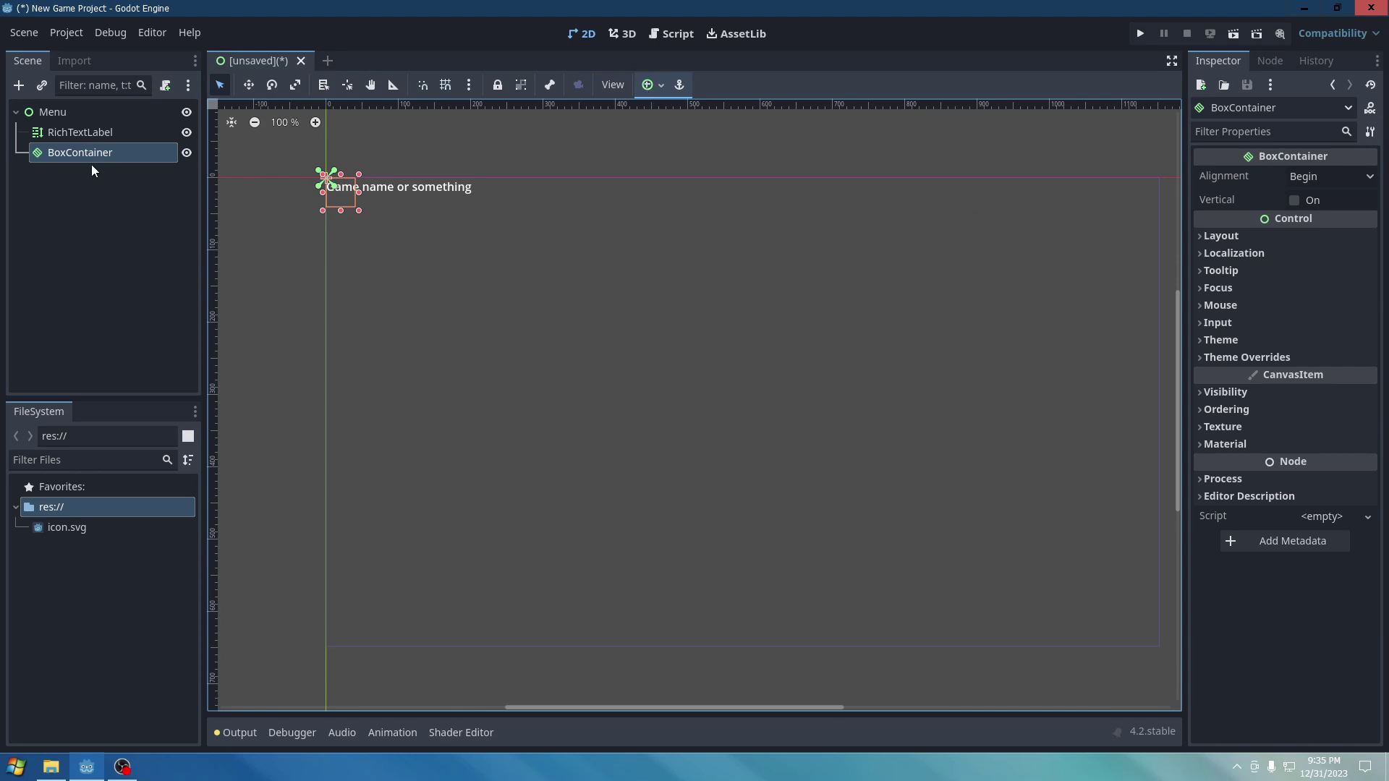
Anchor the BoxContainer to Full Rect and lower its top edge below the title.
left_click(646, 85)
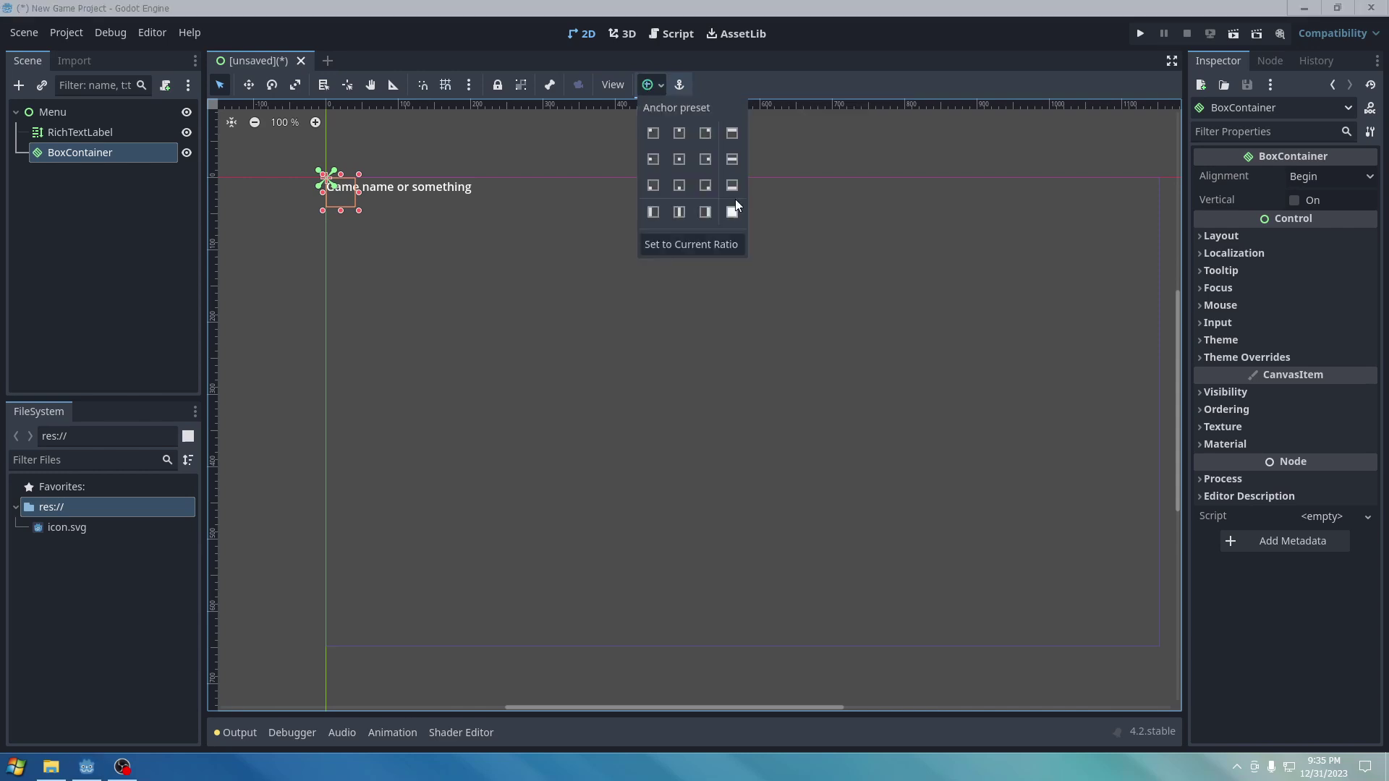
left_click(727, 208)
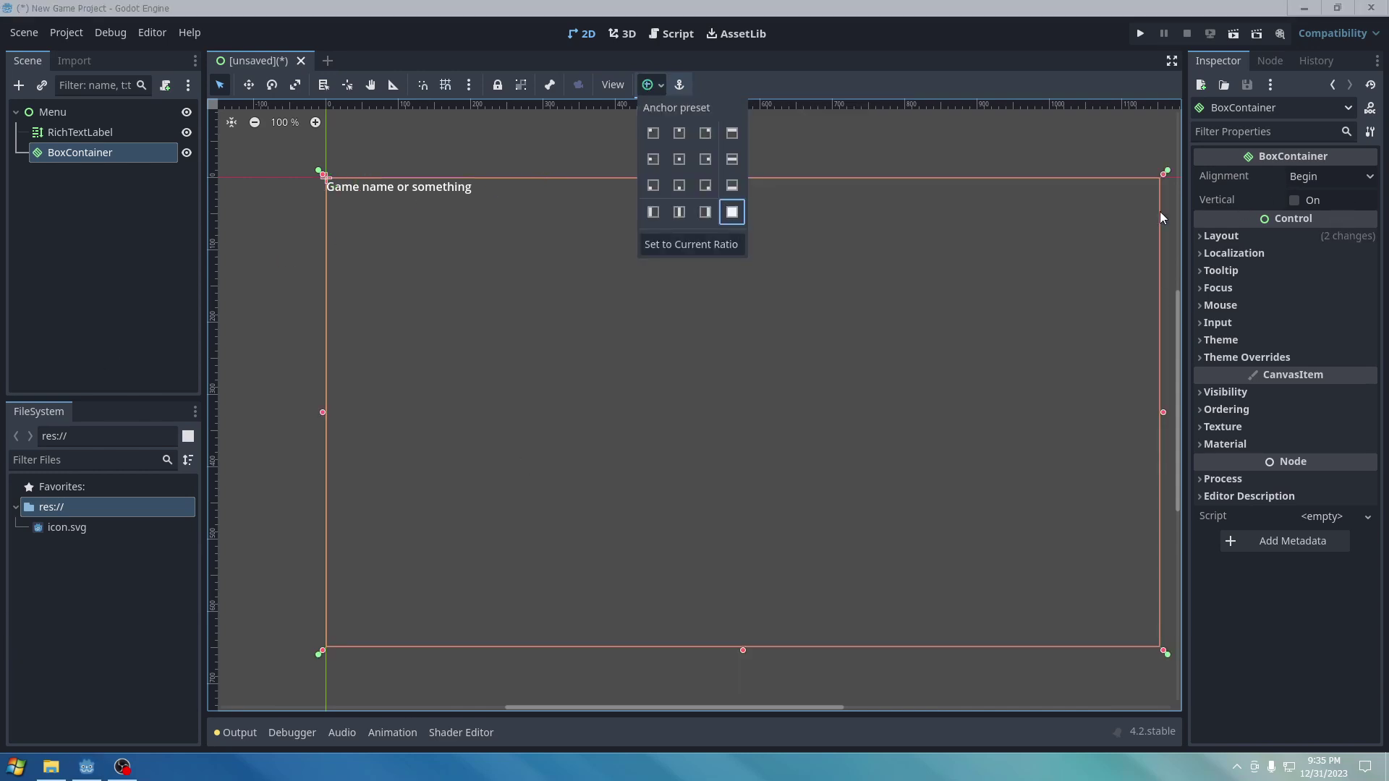
left_click(885, 216)
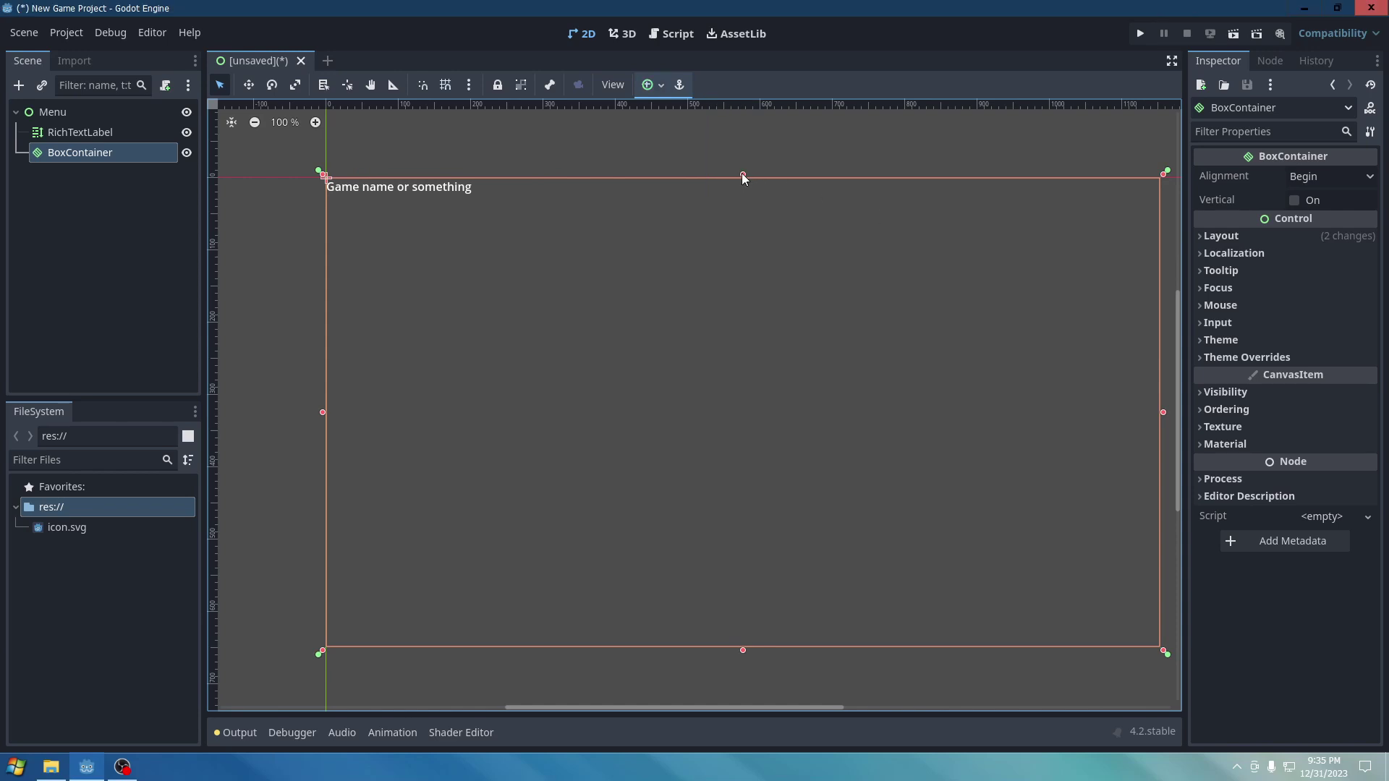
left_click_drag(743, 175, 742, 194)
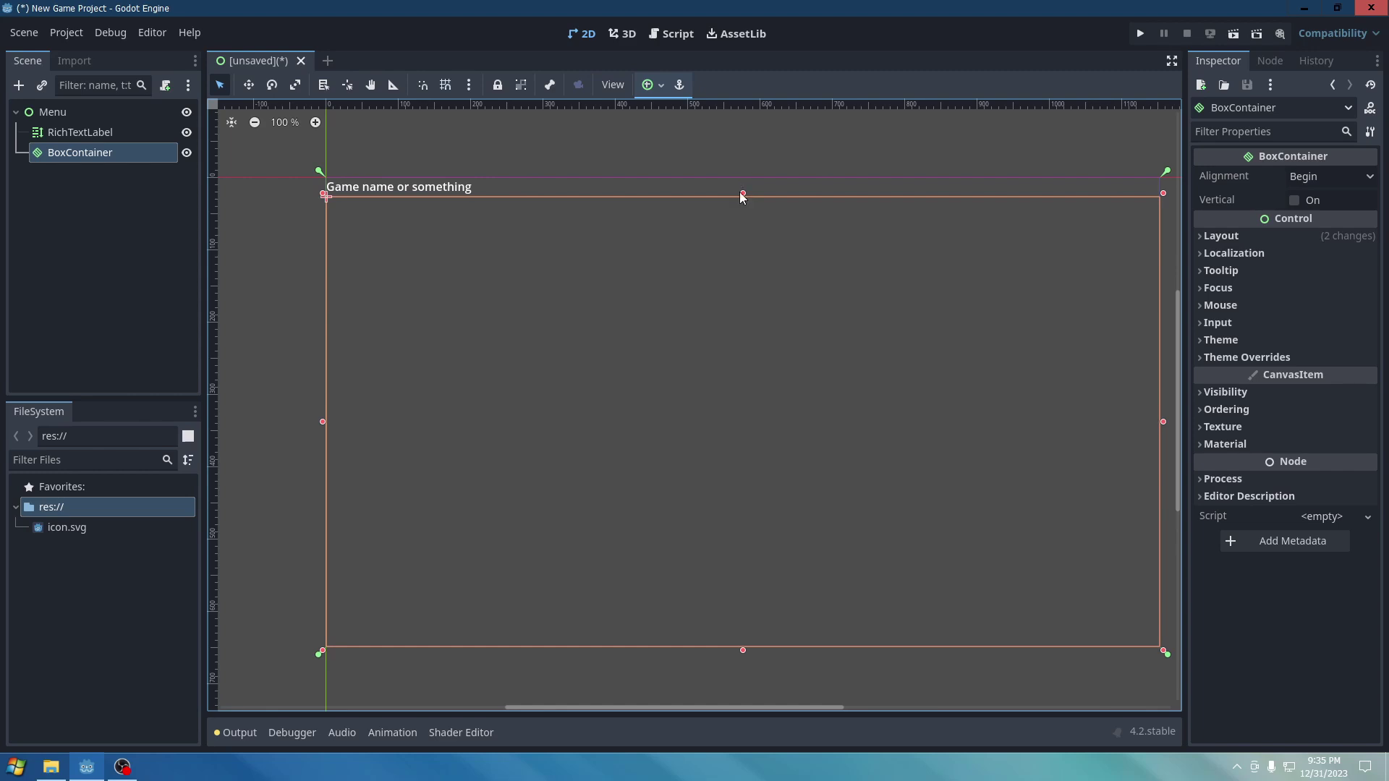
Add a Button inside the BoxContainer with the text Play.
left_click(13, 258)
right_click(58, 152)
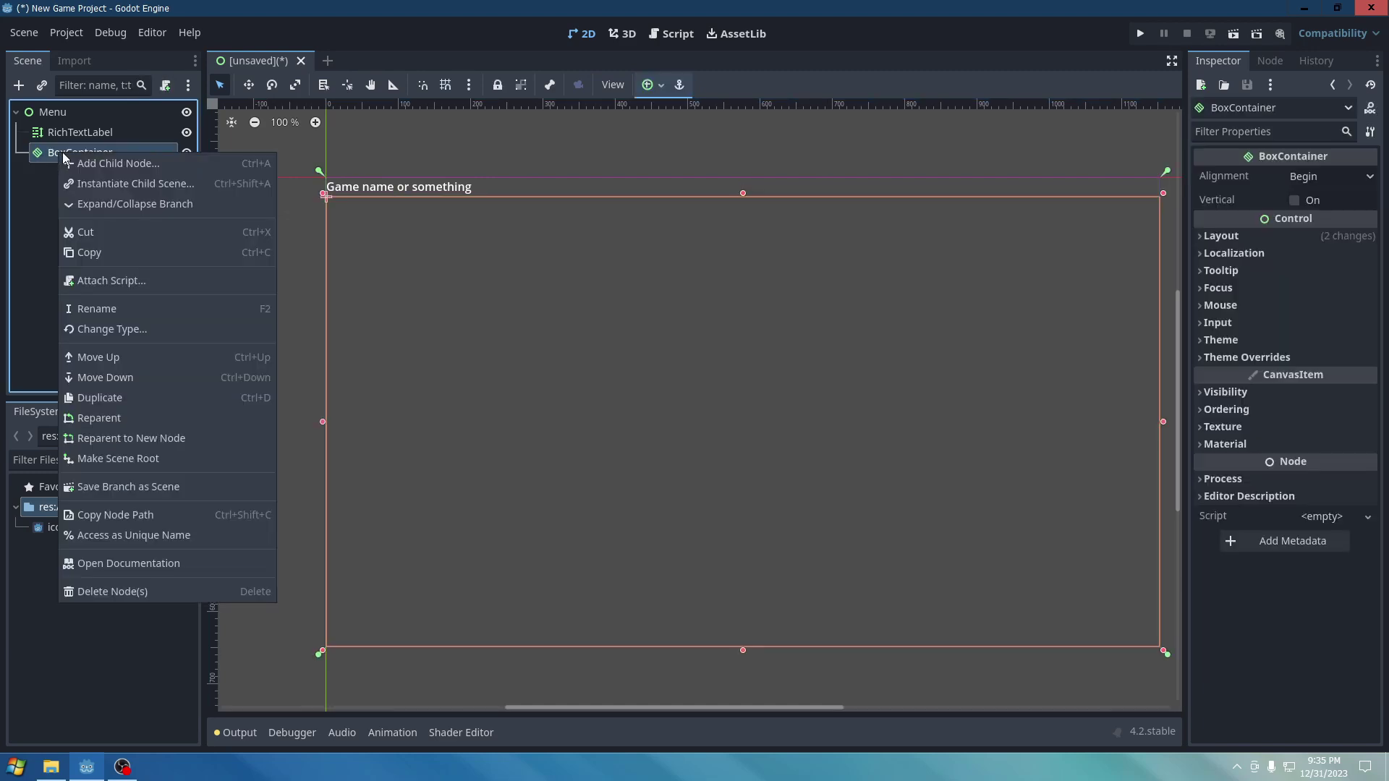
left_click(80, 163)
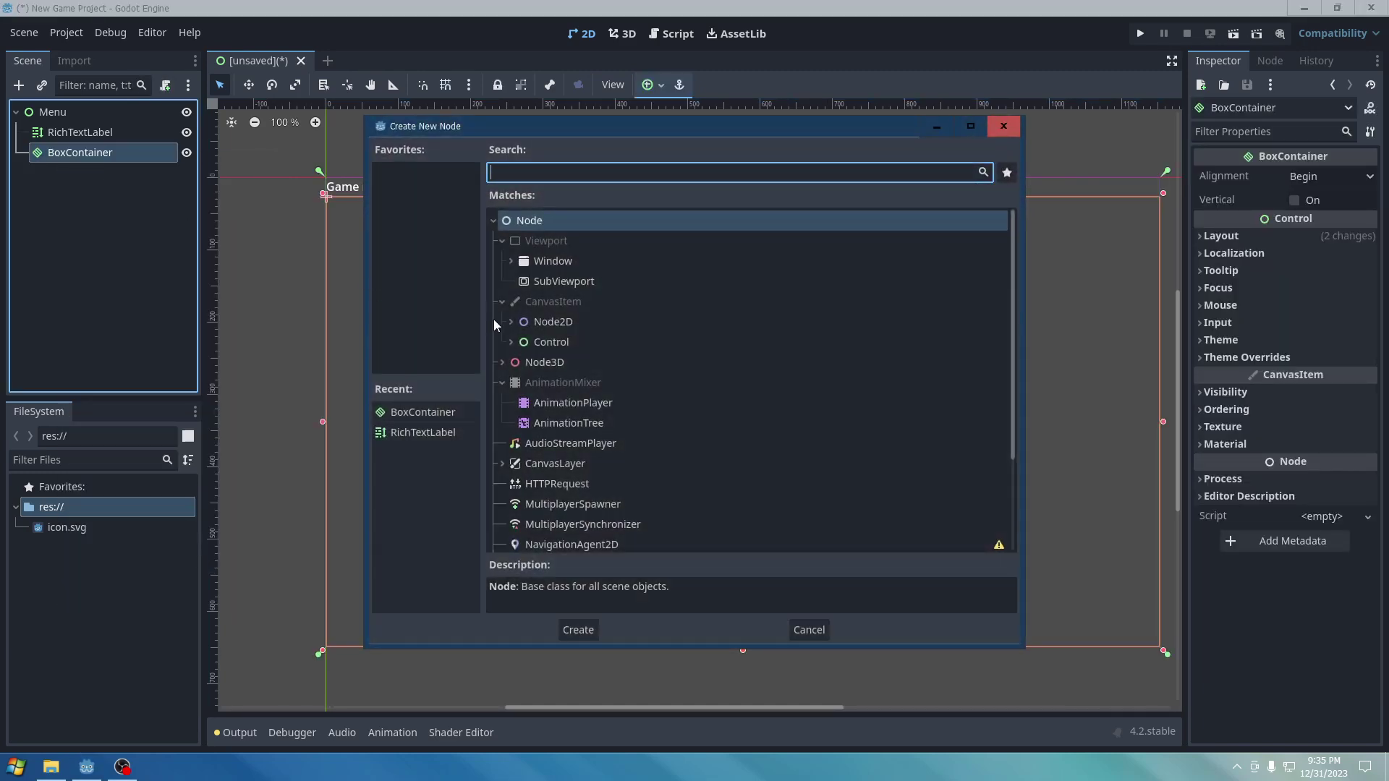
left_click(511, 342)
left_click(571, 367)
double_click(571, 367)
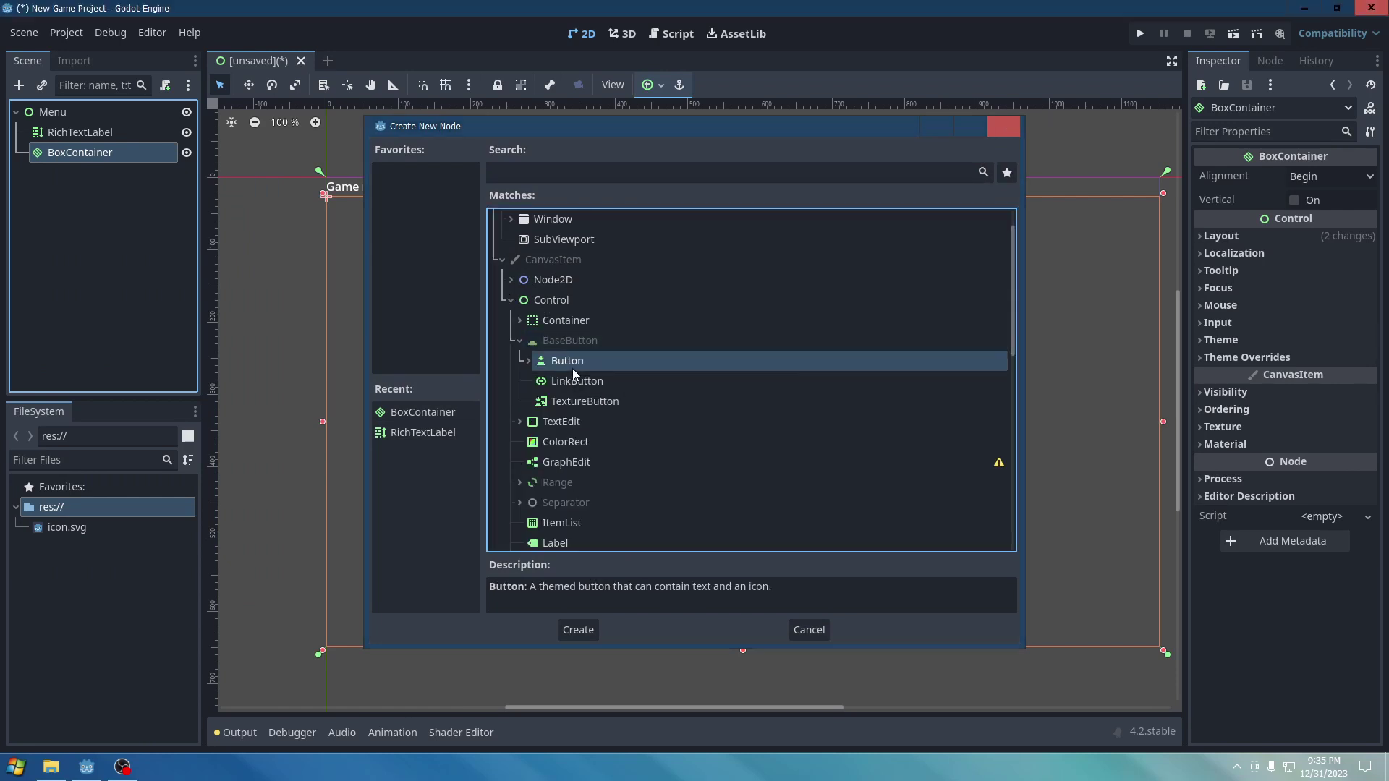
left_click(1197, 230)
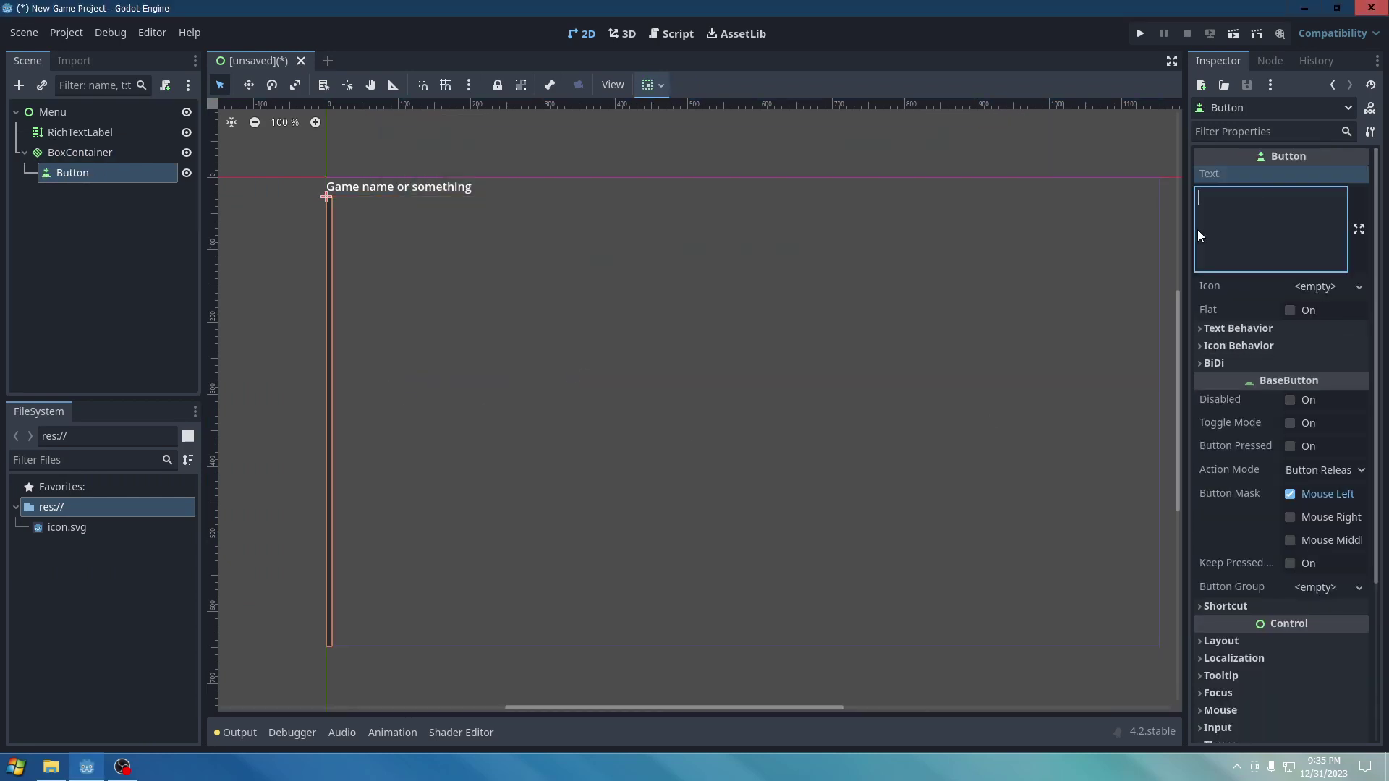
type("Play")
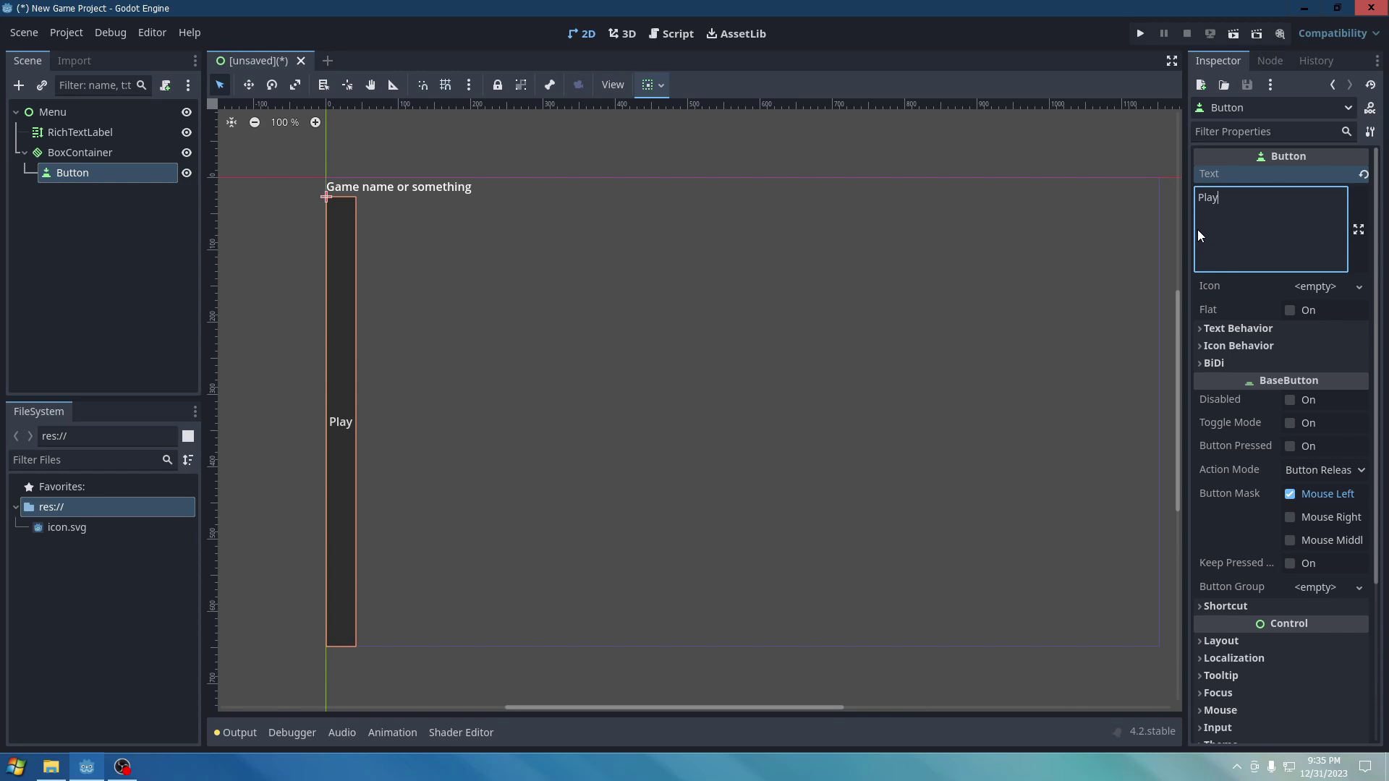
Rename the Button node to PlayButton.
left_click(79, 256)
double_click(73, 174)
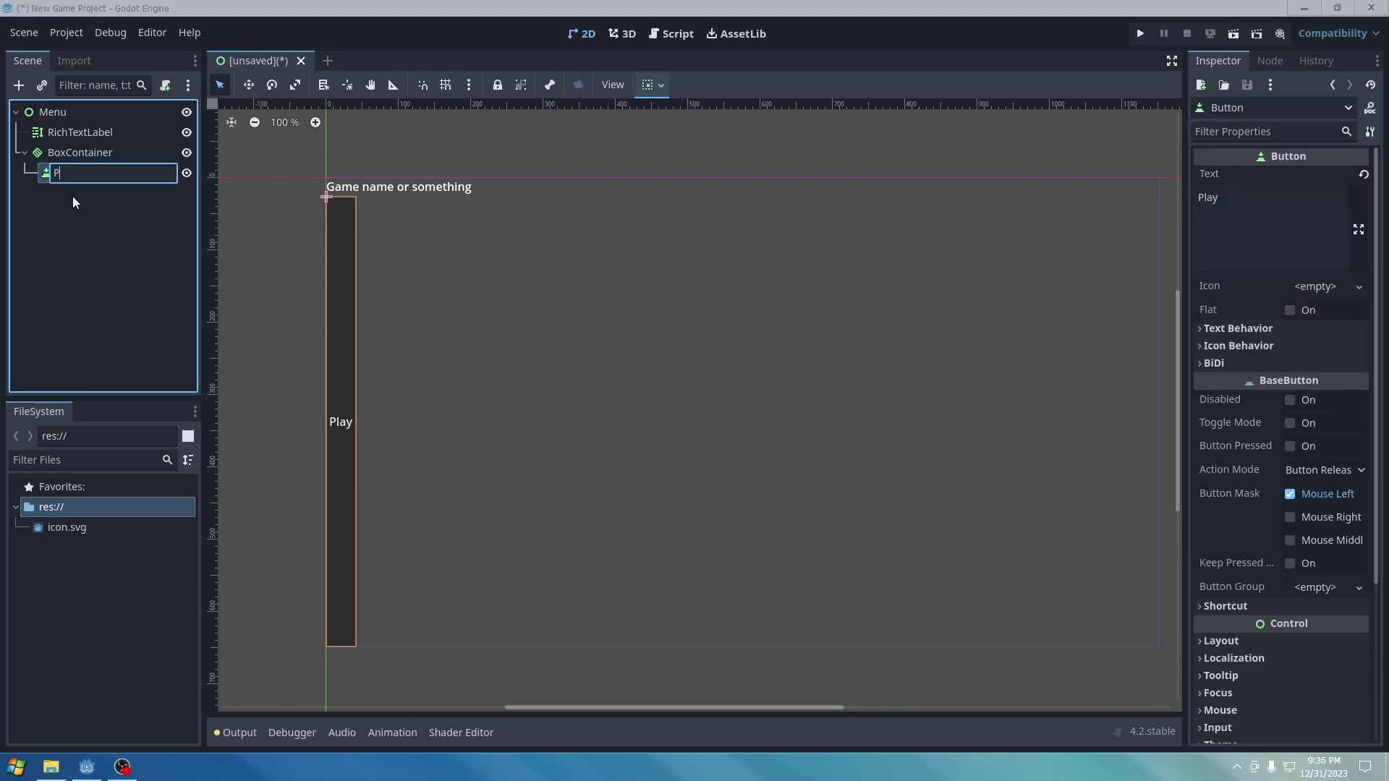
type("PlayButton")
key("Return")
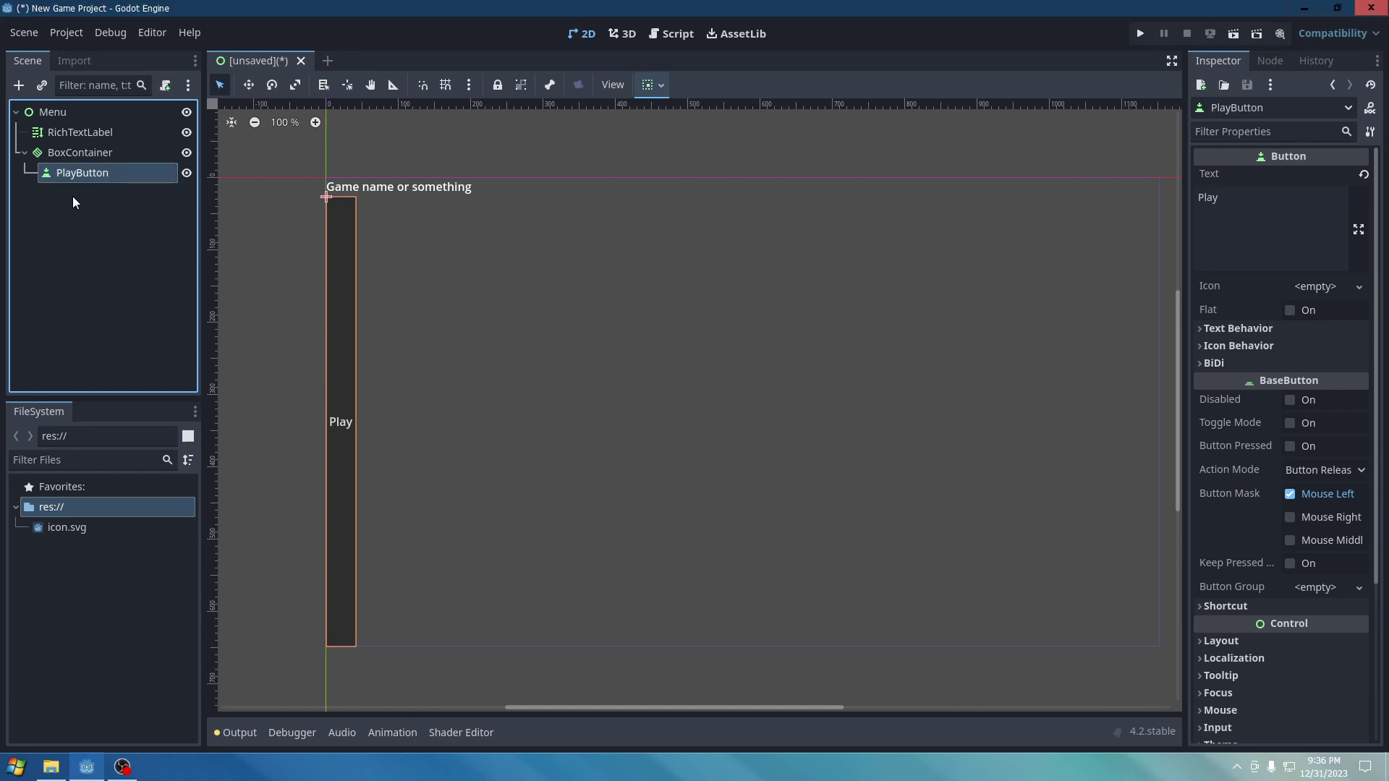
Duplicate it as QuitButton with text Quit, and save the scene as menu.tscn.
left_click(52, 150)
key("ctrl+v")
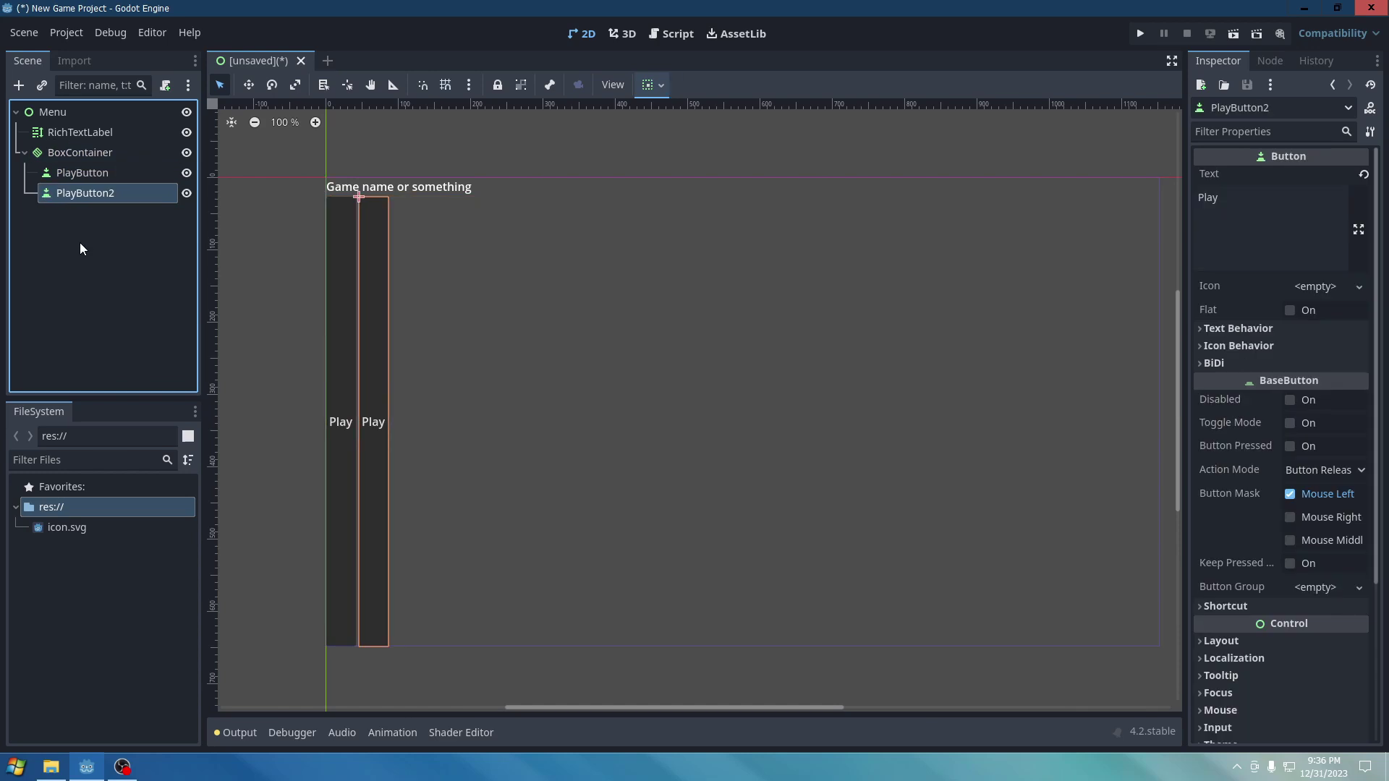
double_click(72, 193)
type("QuitButton")
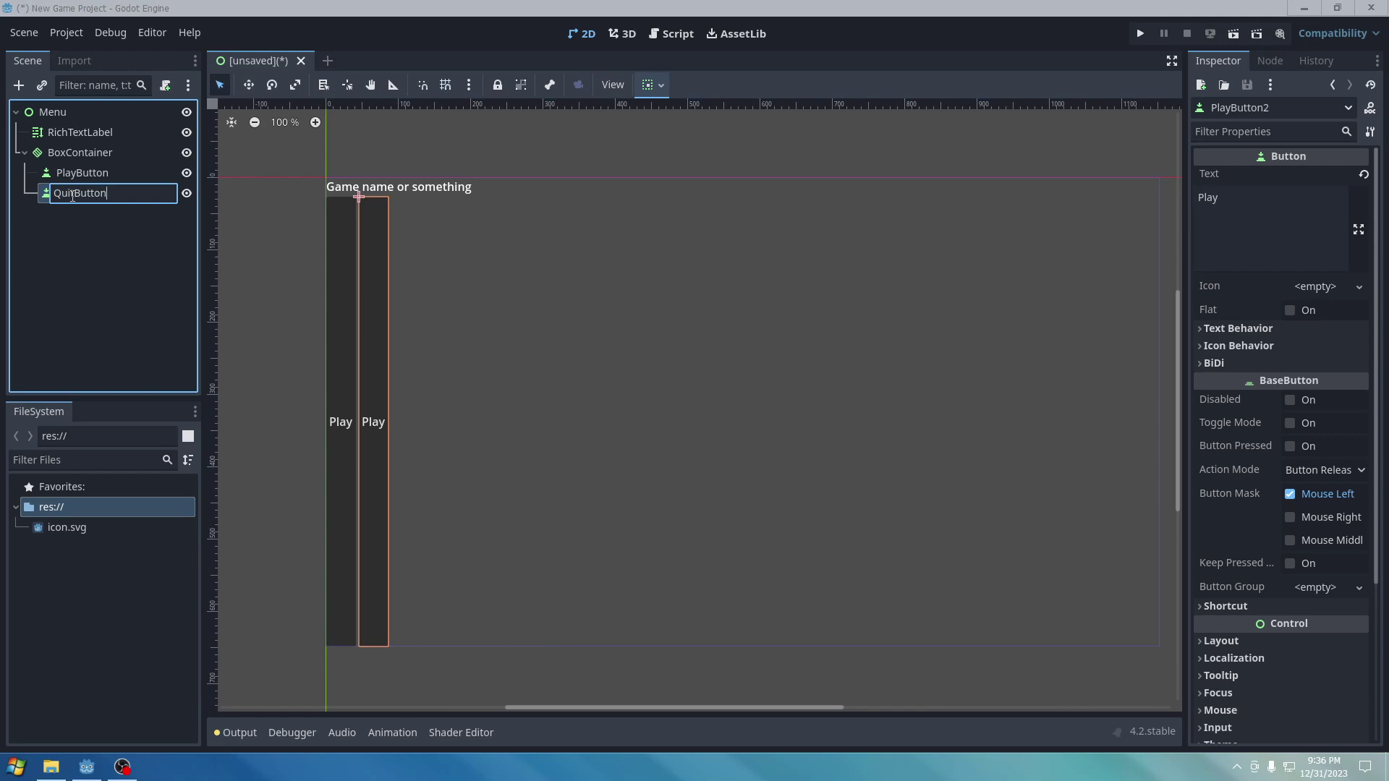
key("Return")
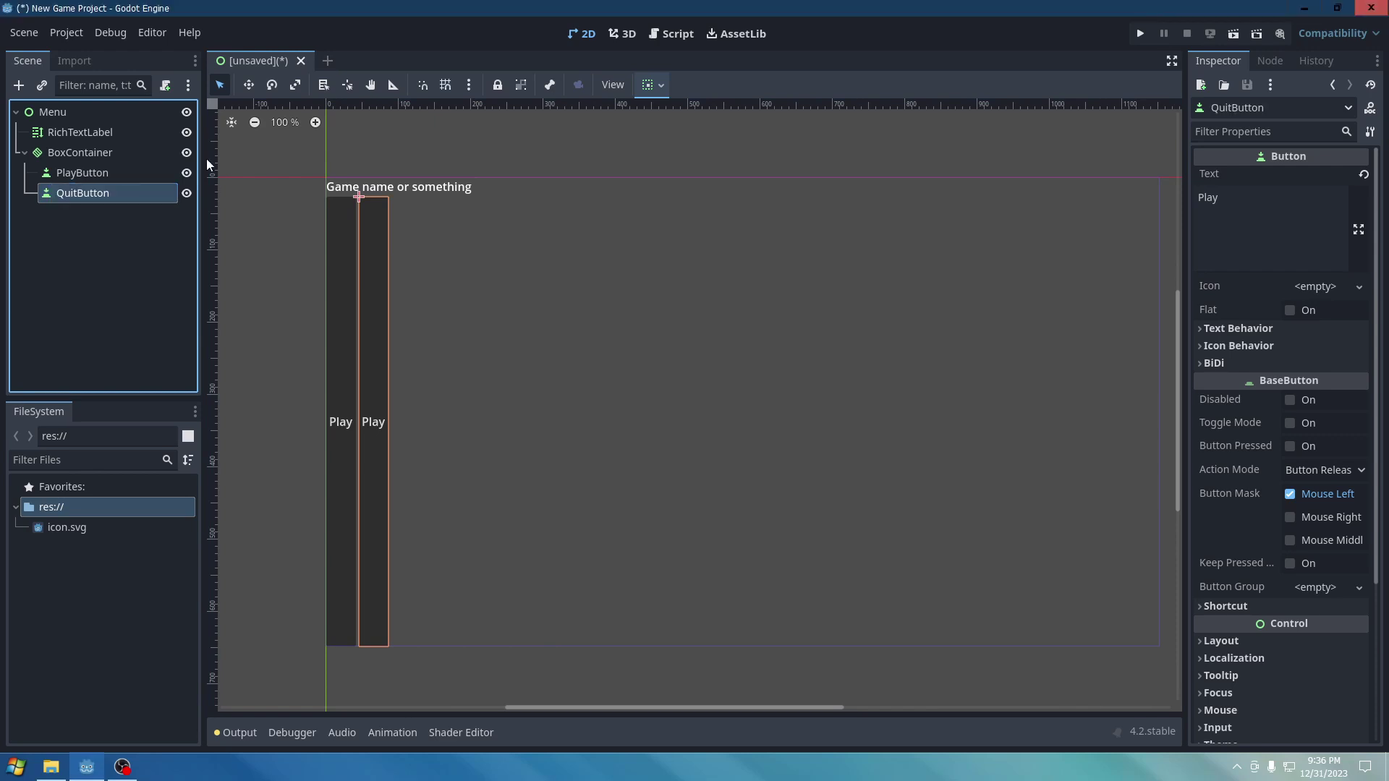
left_click(1255, 200)
key("ctrl+a")
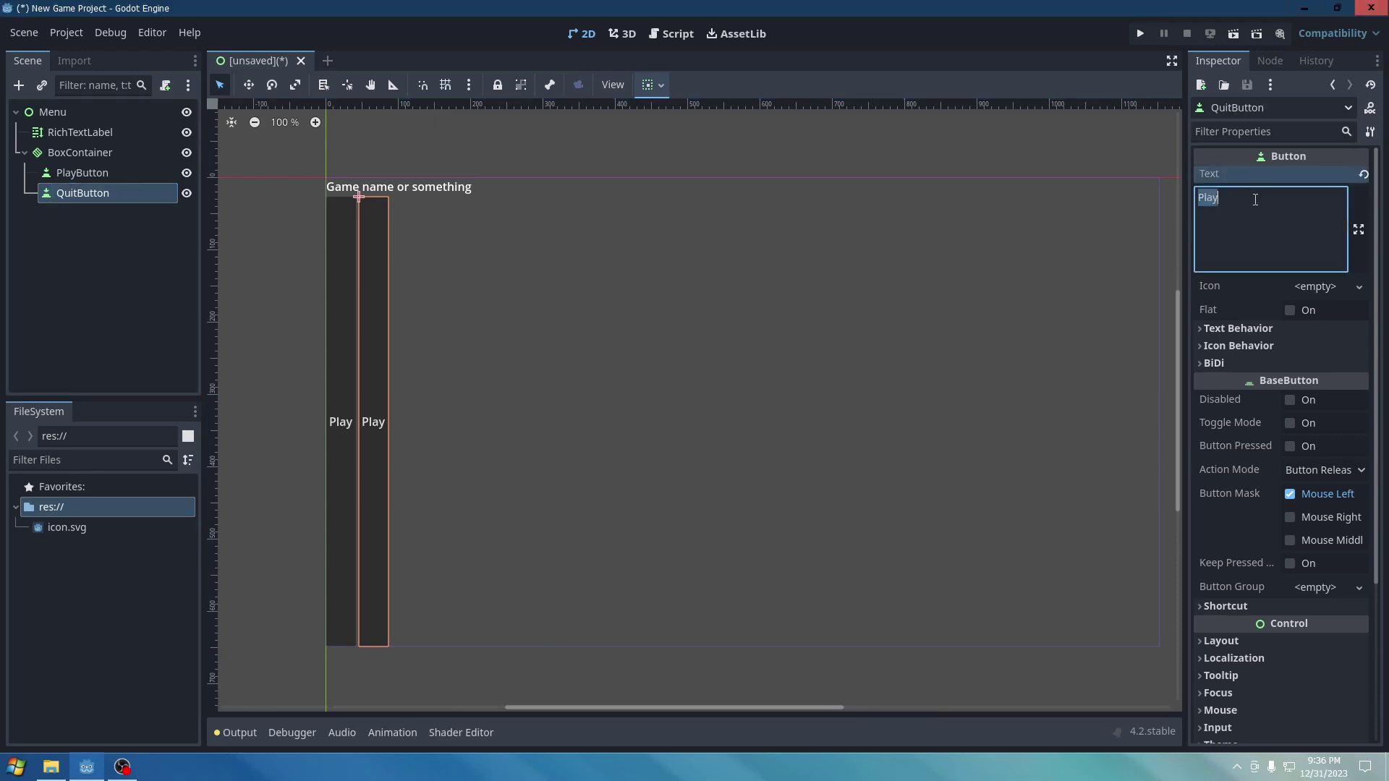
type("Quit")
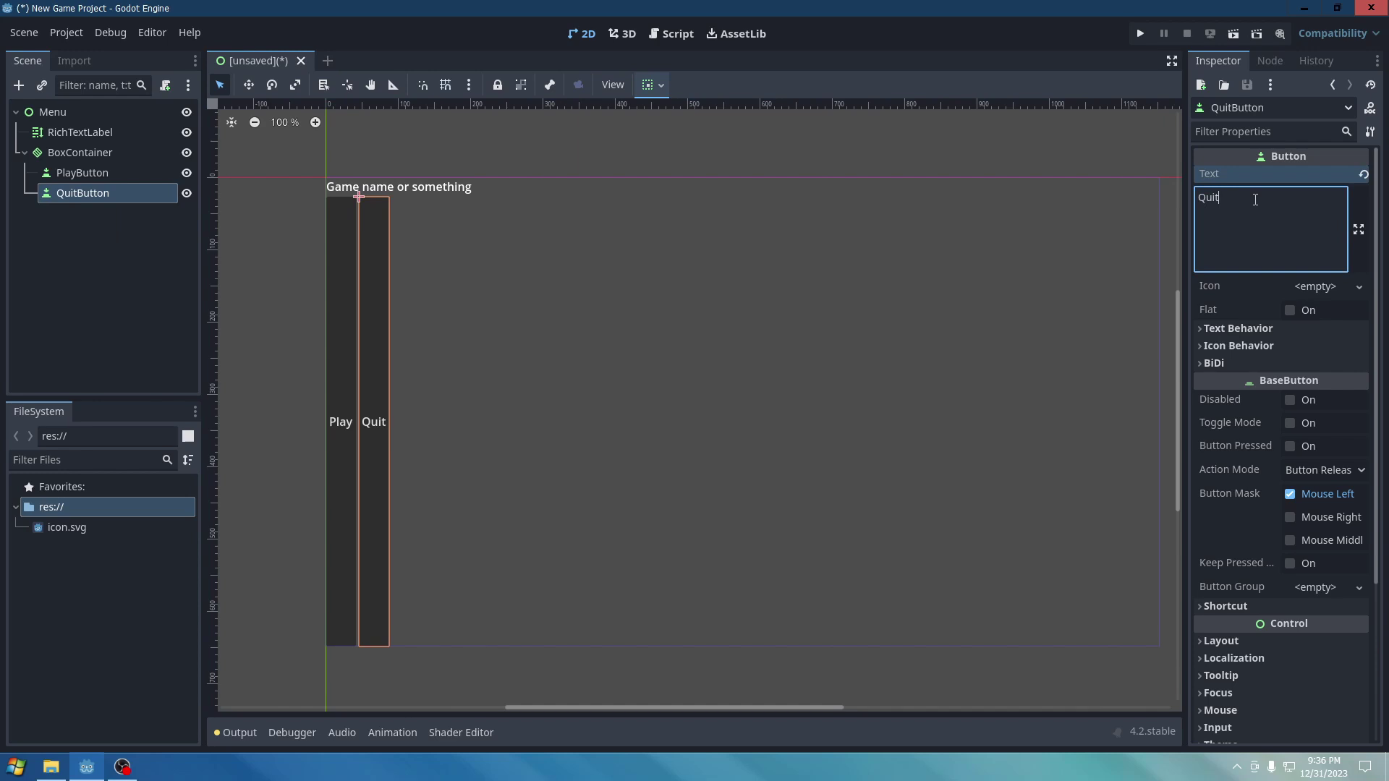
key("ctrl+s")
key("Return")
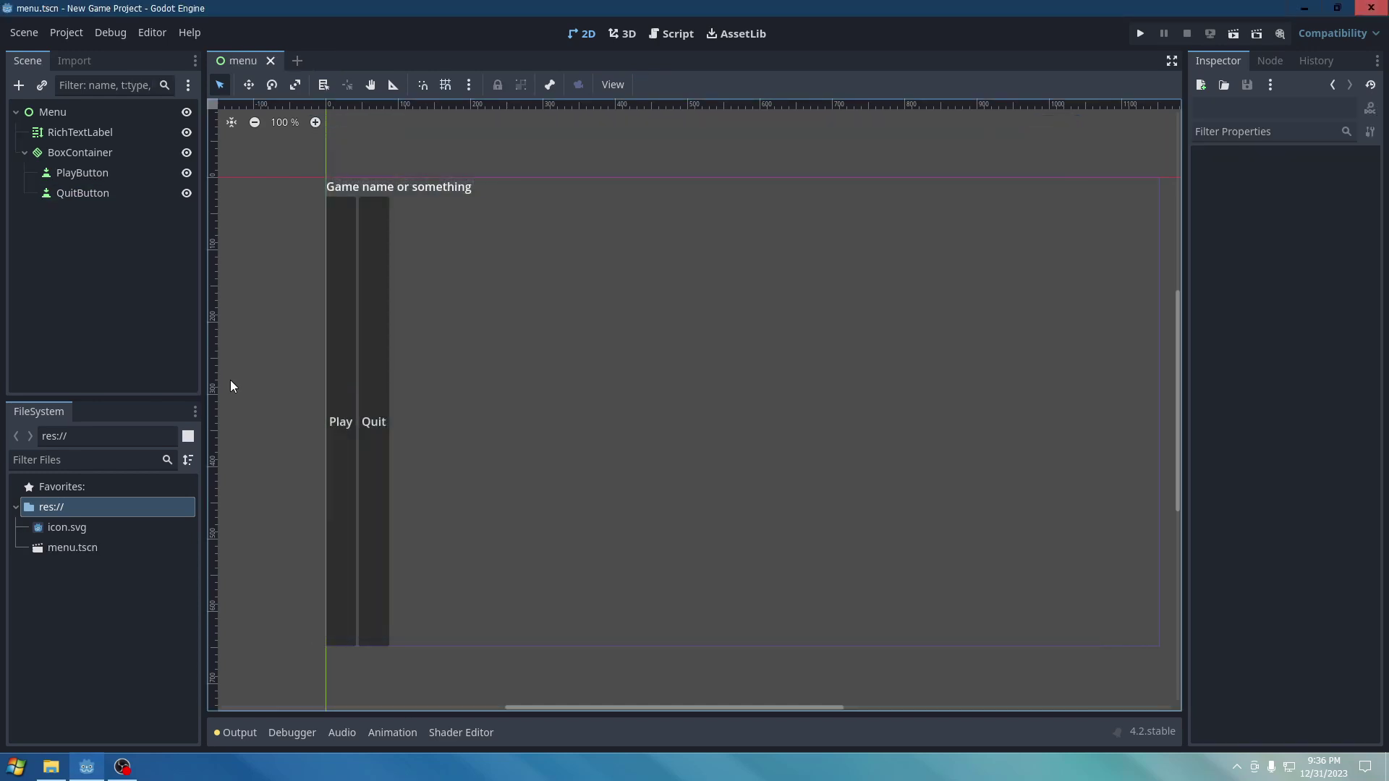
Make the BoxContainer vertical, shrink it to the buttons, and apply the HCenter Wide anchor preset.
left_click(59, 153)
left_click(1295, 201)
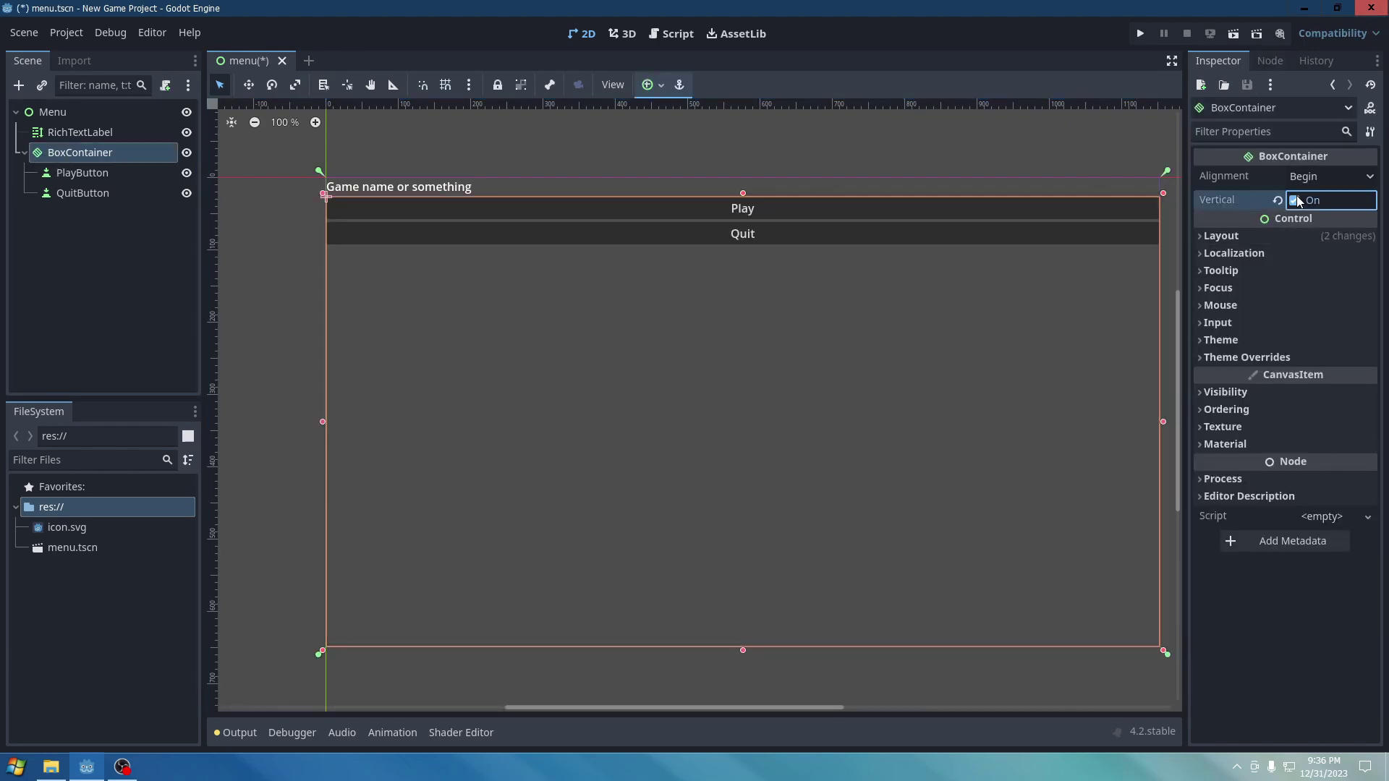
left_click(144, 311)
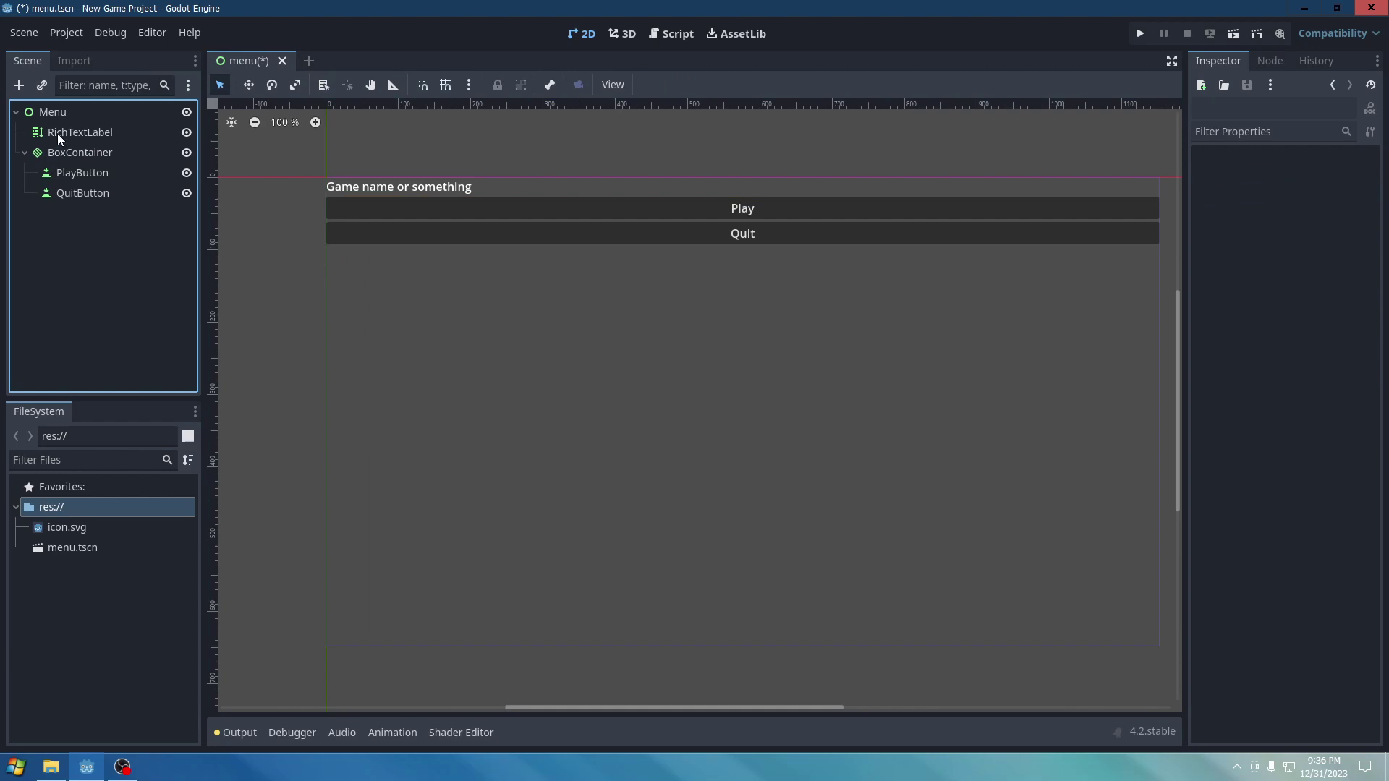
left_click(63, 157)
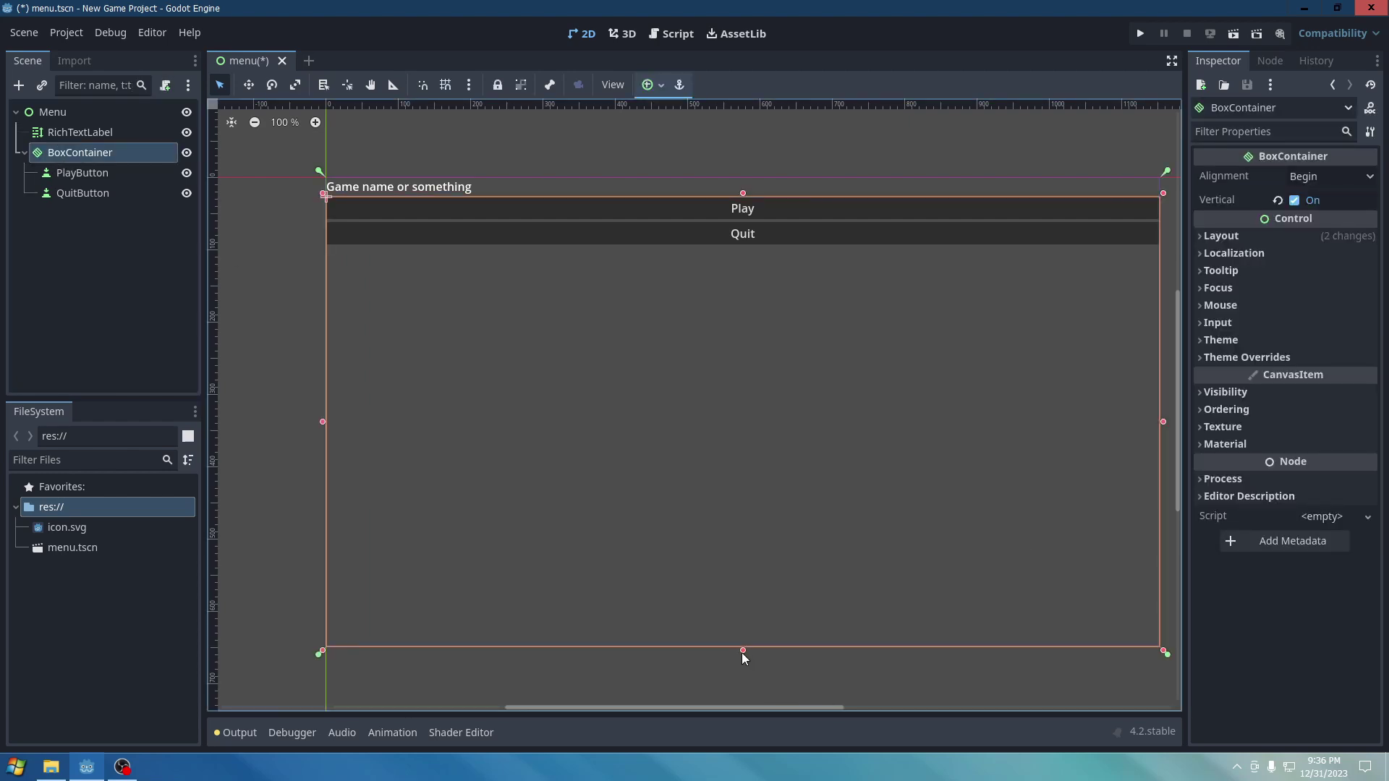
left_click_drag(741, 652, 755, 233)
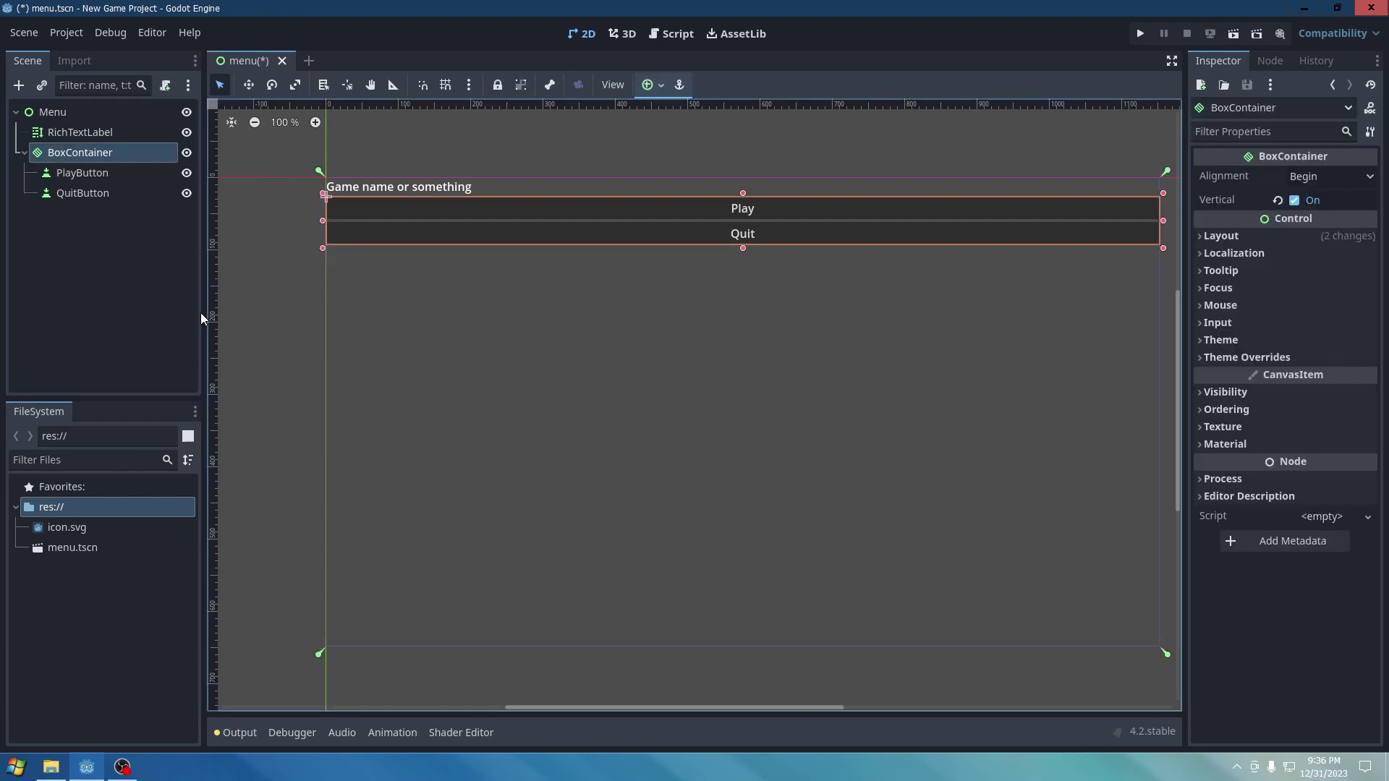
left_click(650, 86)
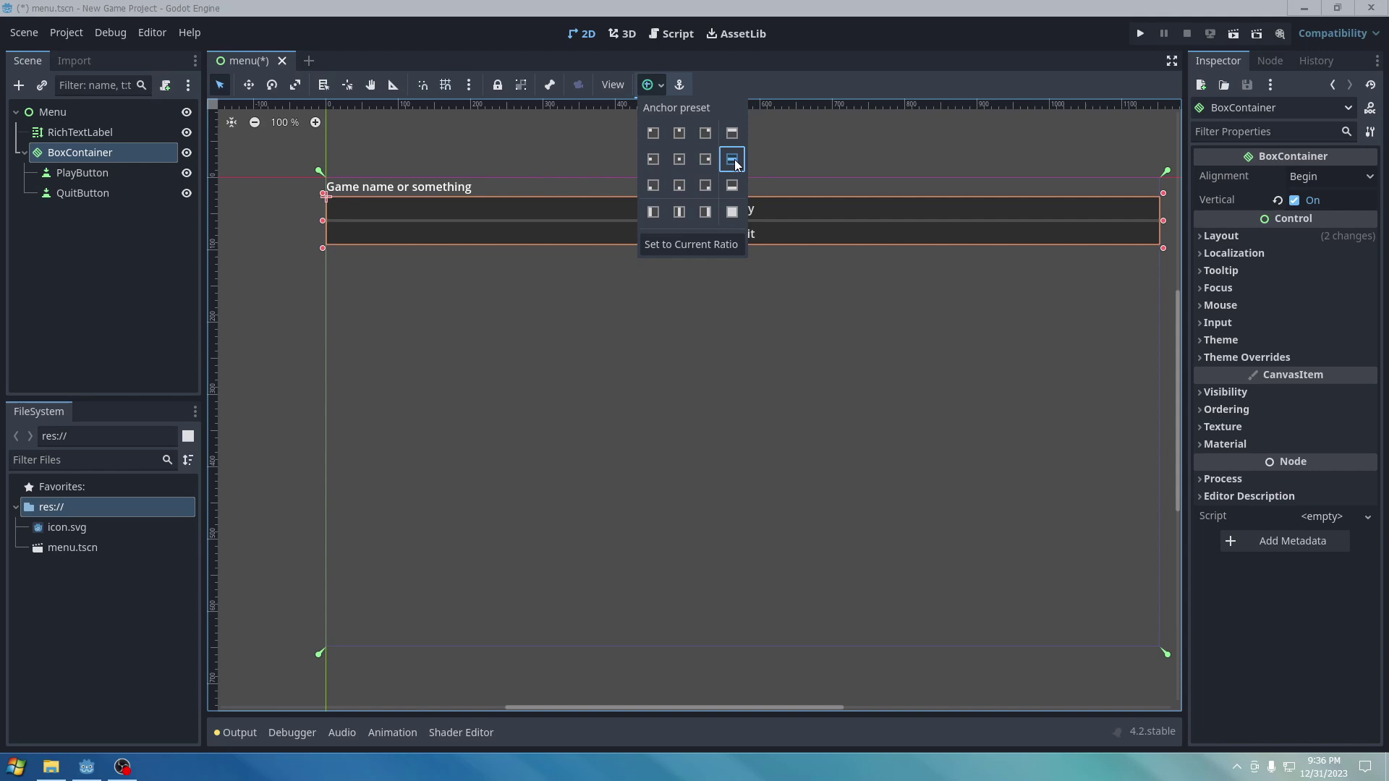
left_click(732, 159)
left_click(32, 267)
left_click(42, 351)
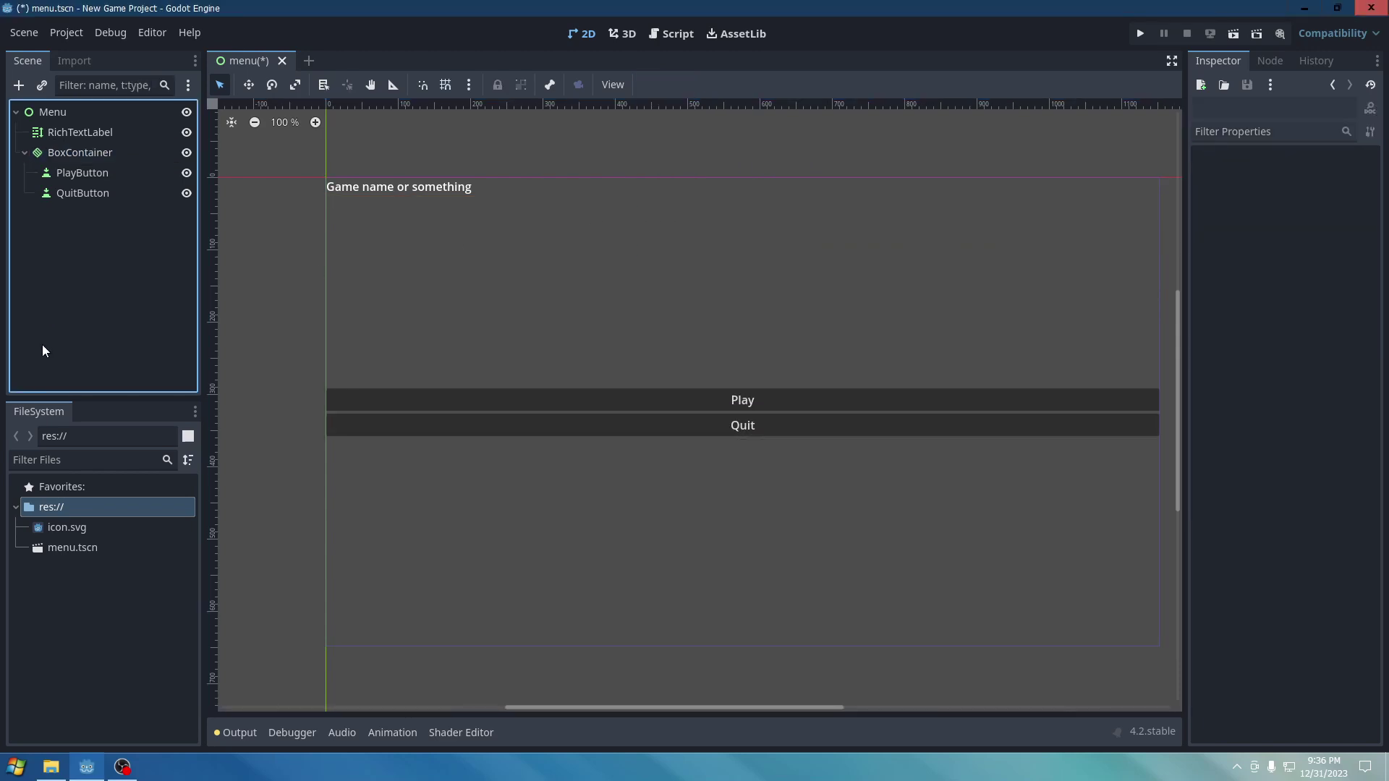
Attach a new script menu.gd to the Menu node.
right_click(77, 113)
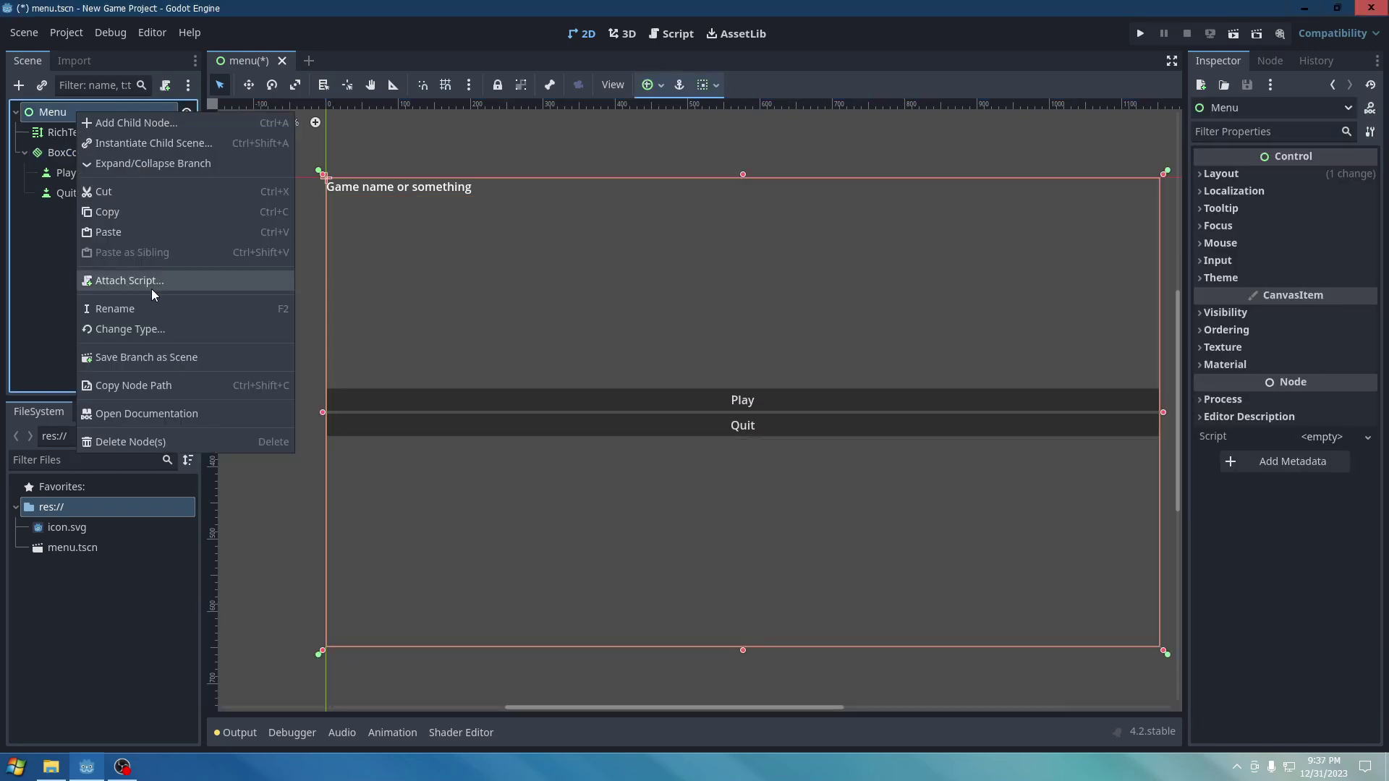
left_click(150, 289)
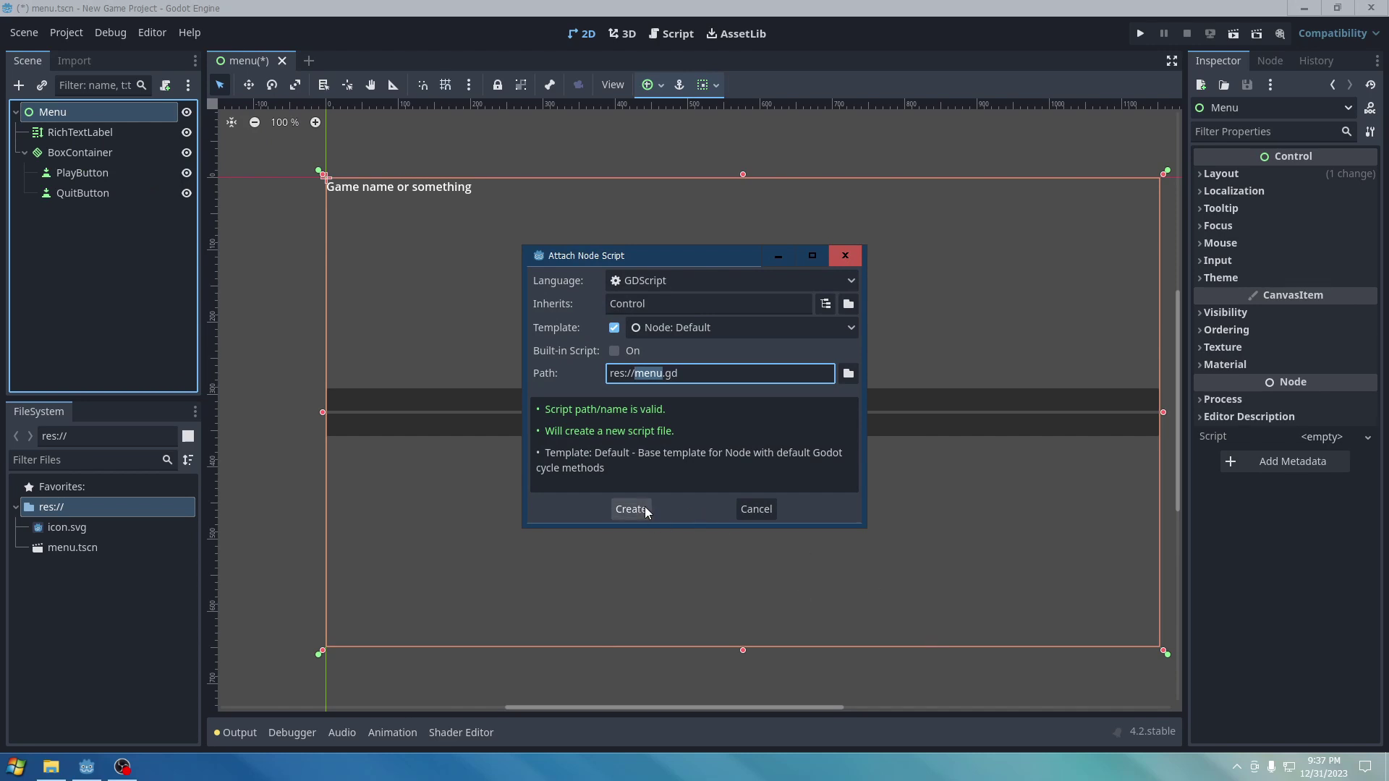
left_click(645, 510)
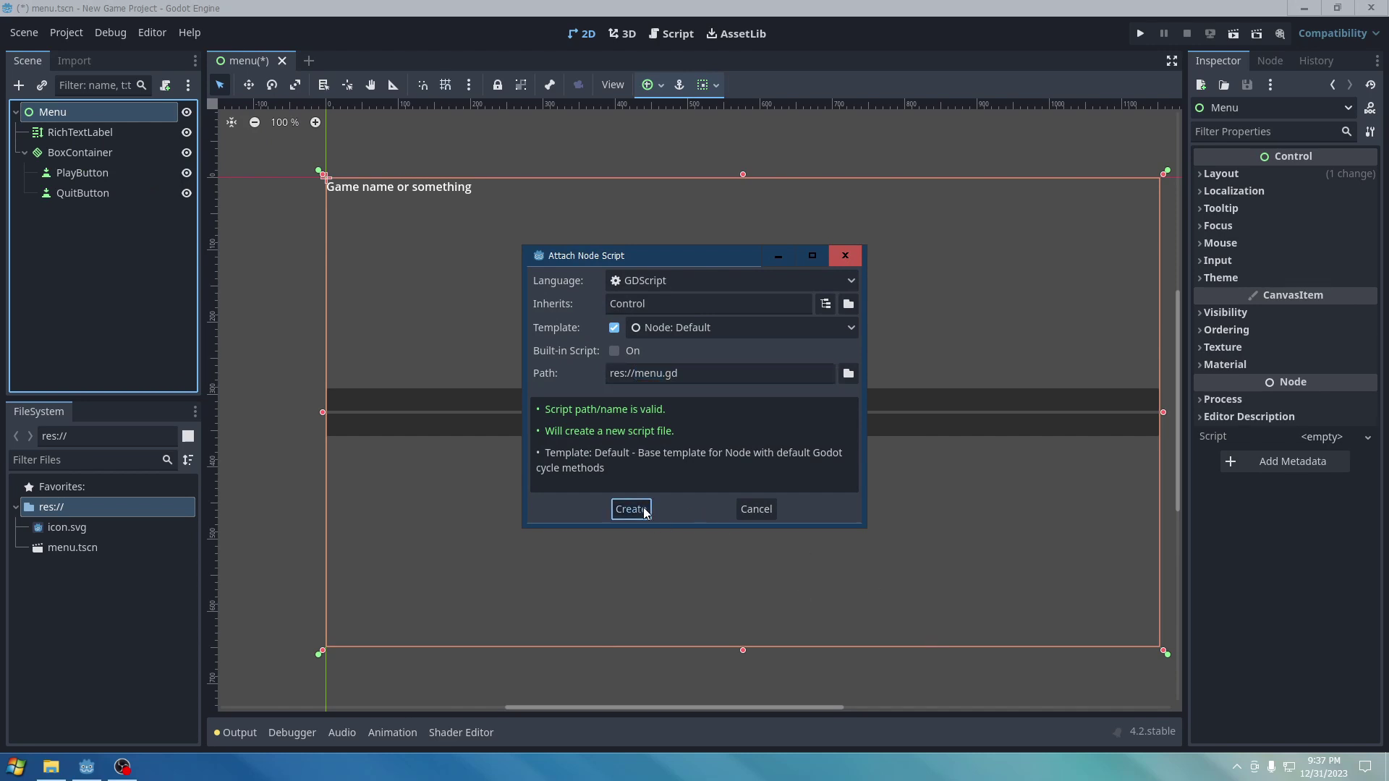
left_click(645, 509)
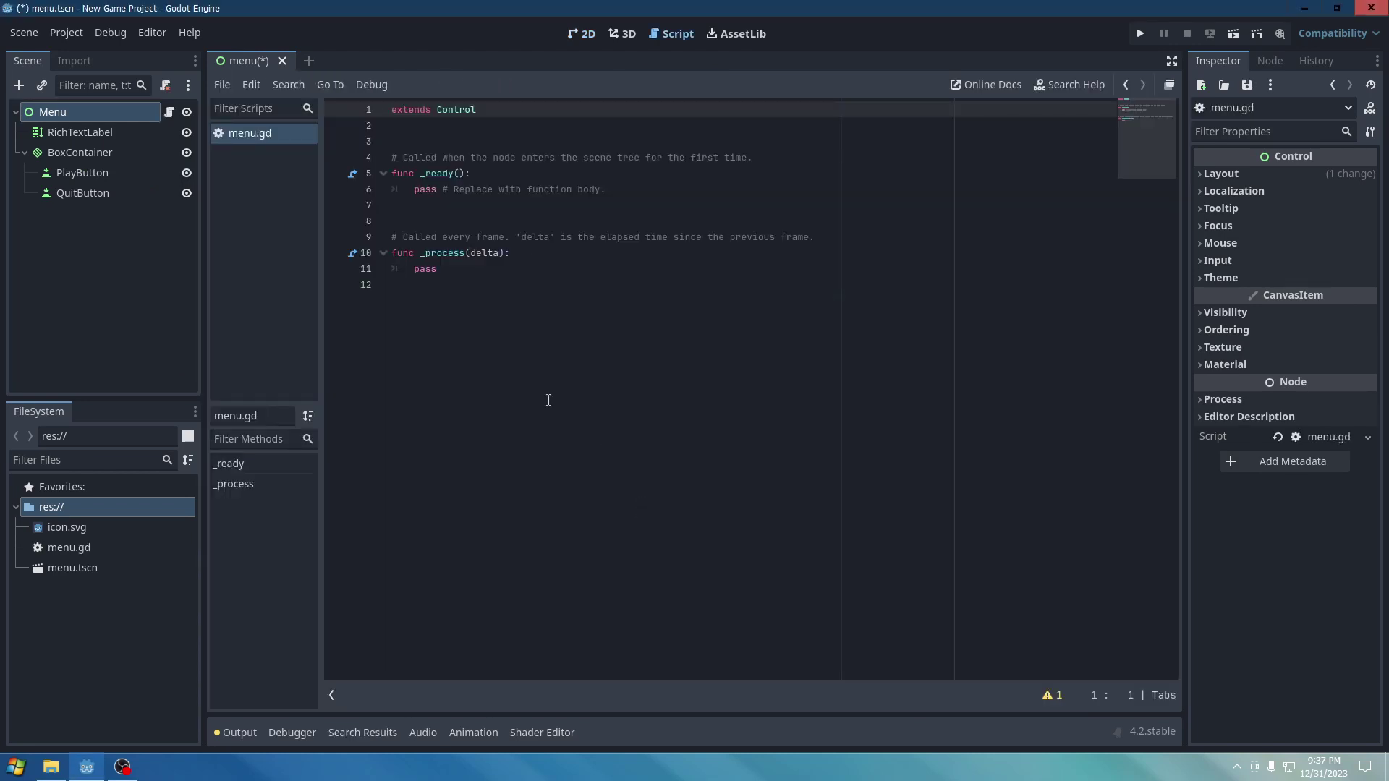
Connect PlayButton's pressed() signal to a _on_play_button_pressed method in menu.gd.
left_click(65, 174)
left_click(1267, 62)
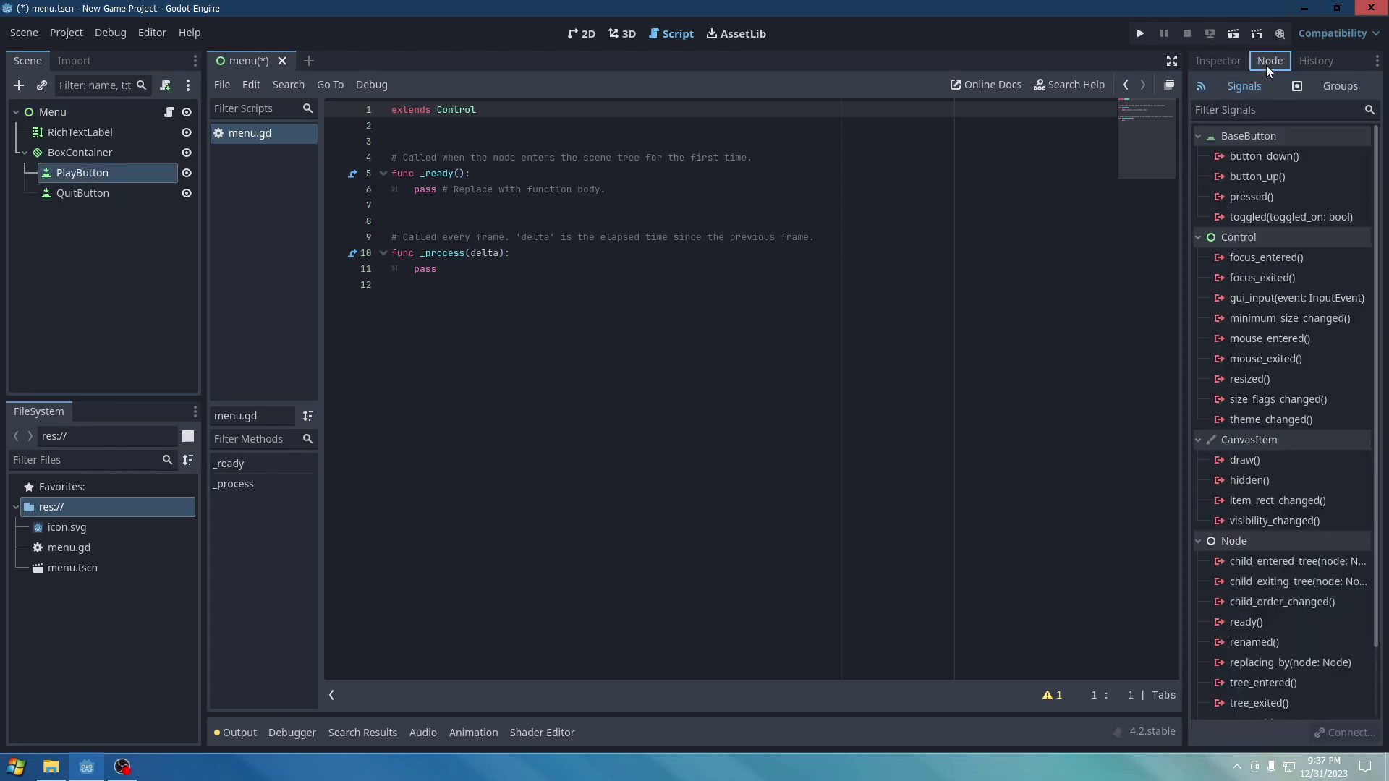
double_click(1260, 198)
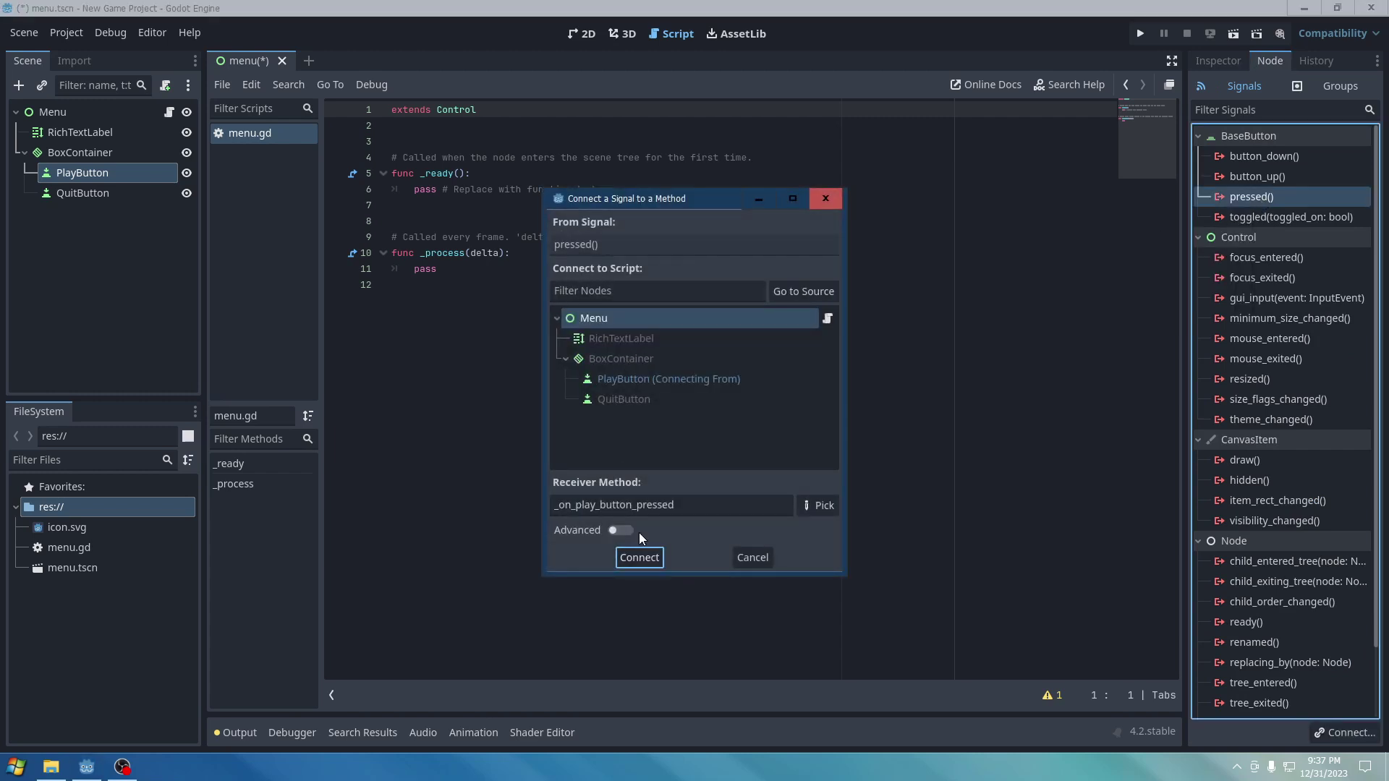
left_click(643, 557)
Make the handler call get_tree().change_scene_to_file("res://menu.tscn") and save menu.gd.
type("get_t")
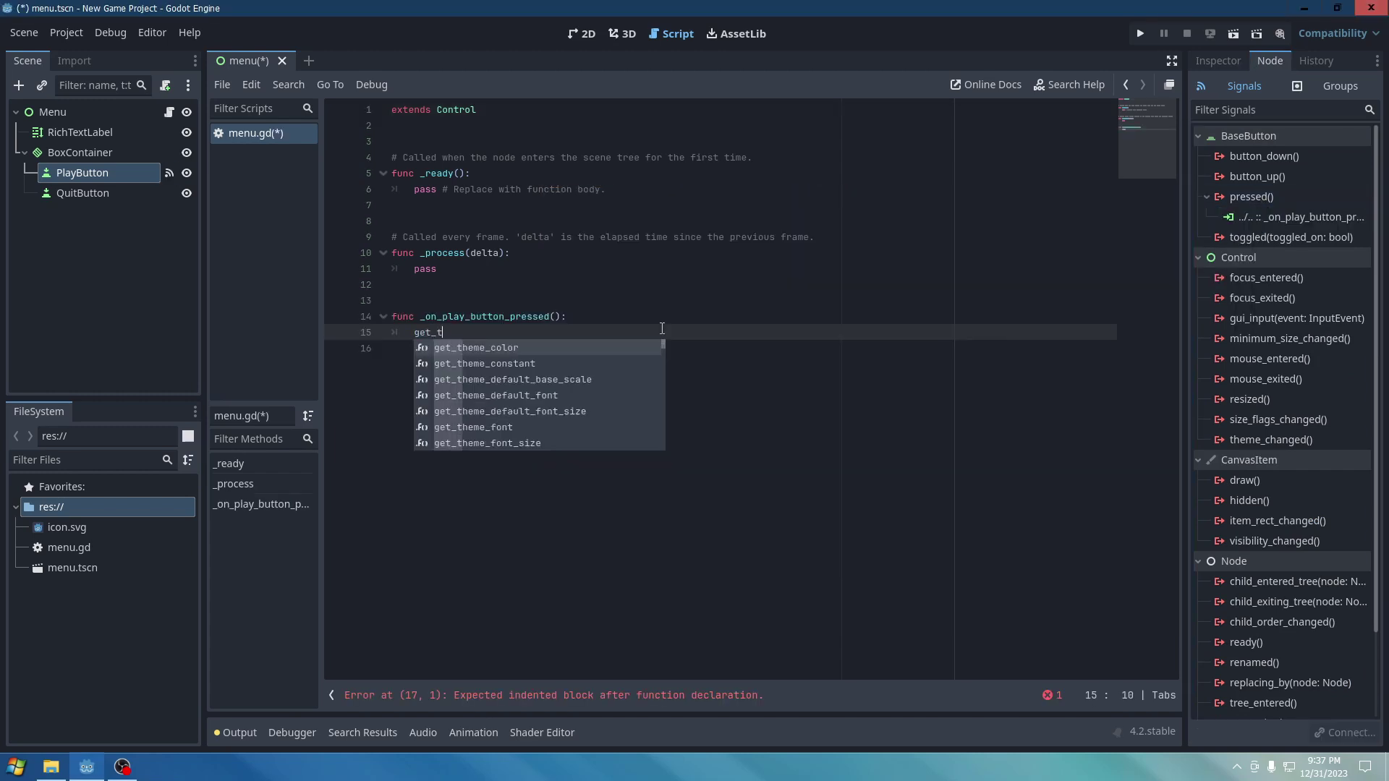
type("ree")
key("Return")
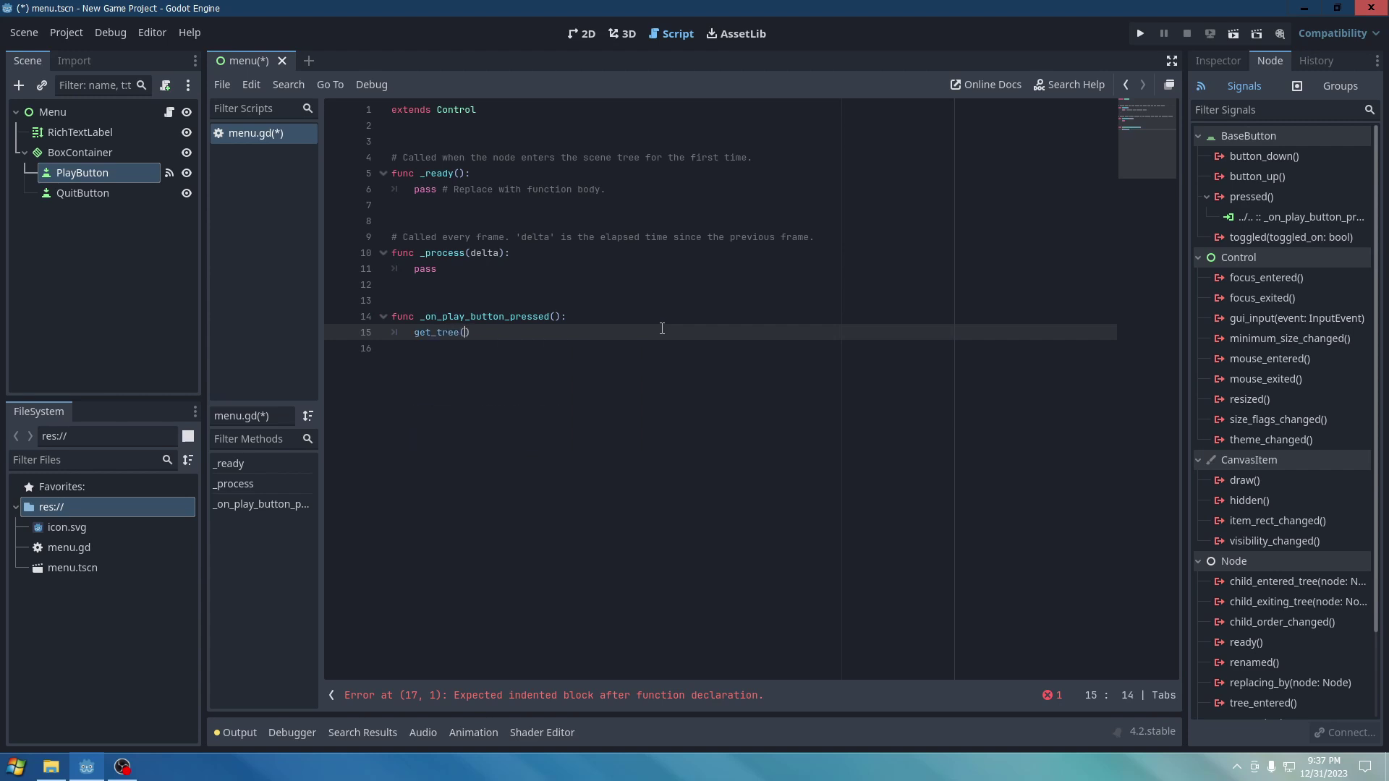
type(".")
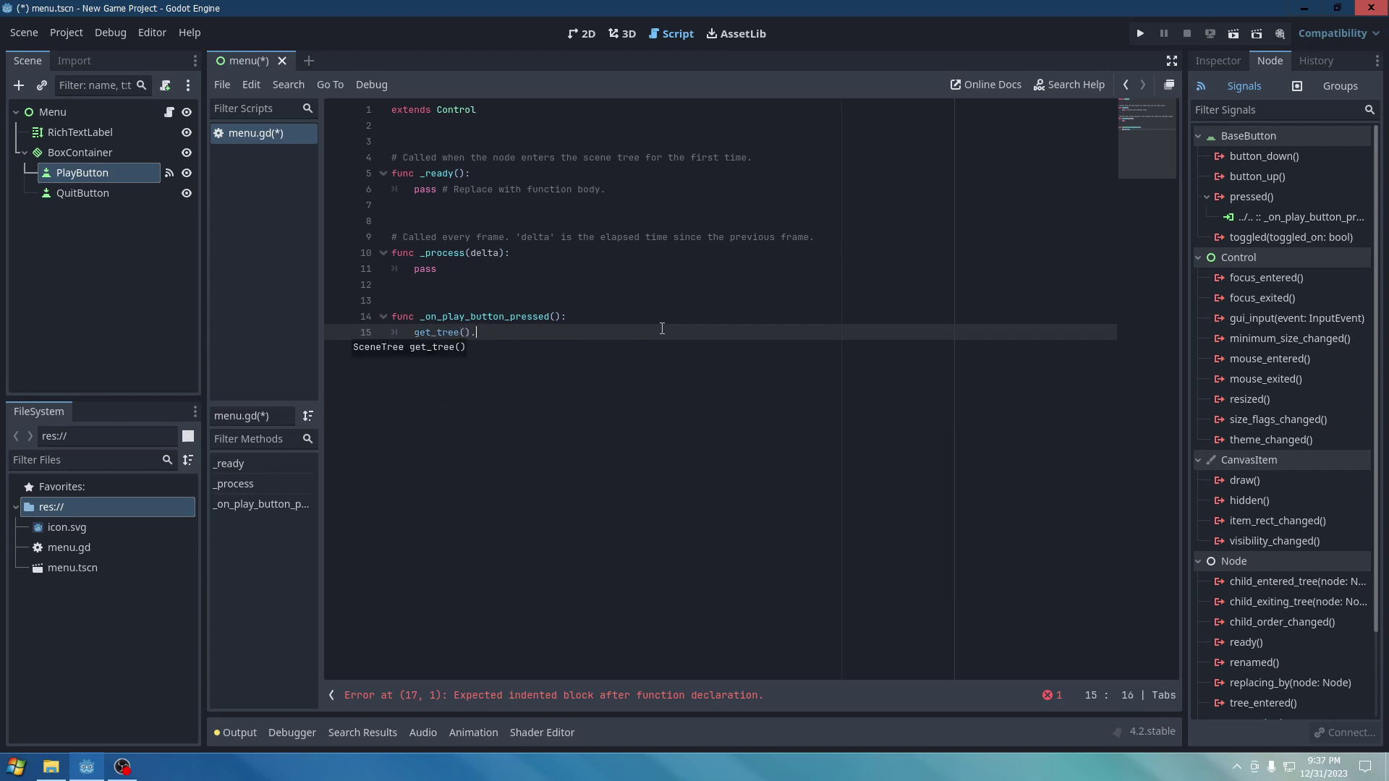
type("change")
key("Return")
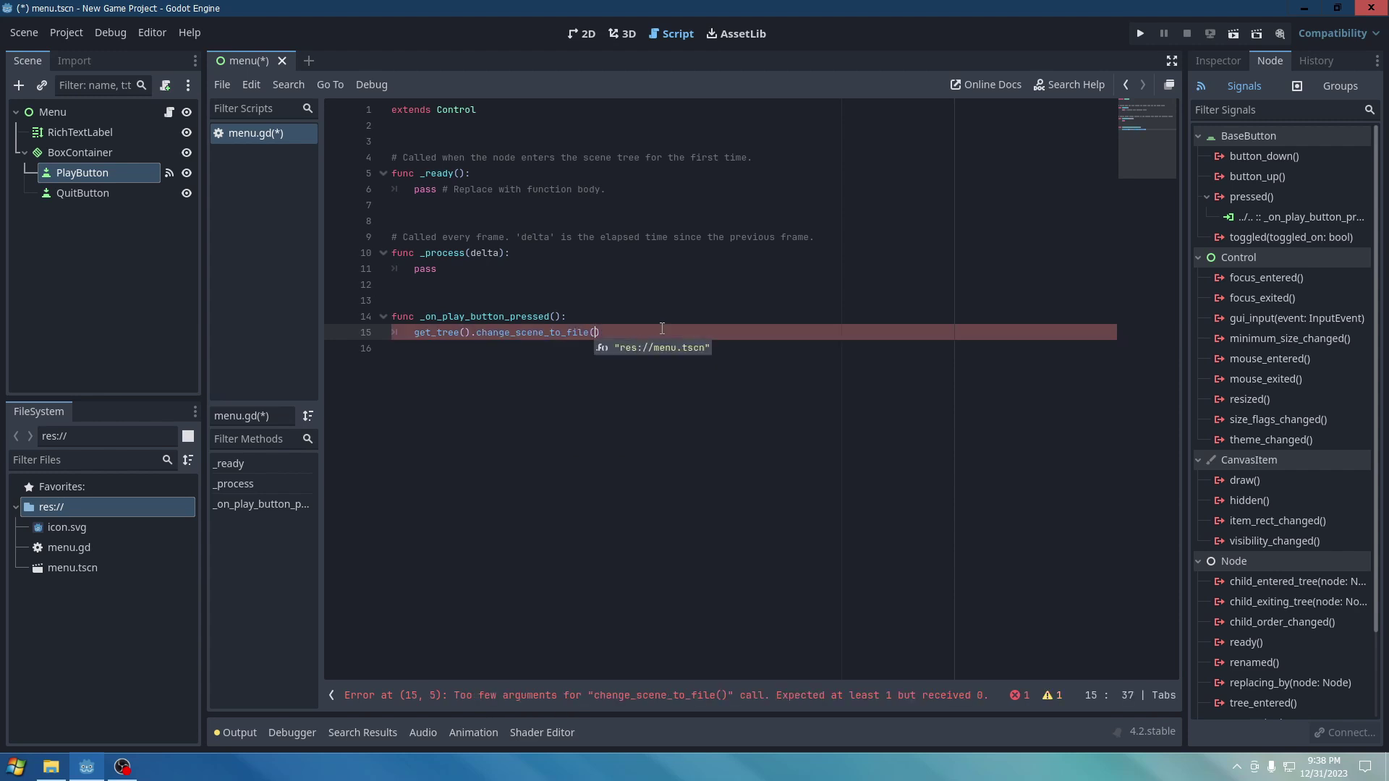
key("Return")
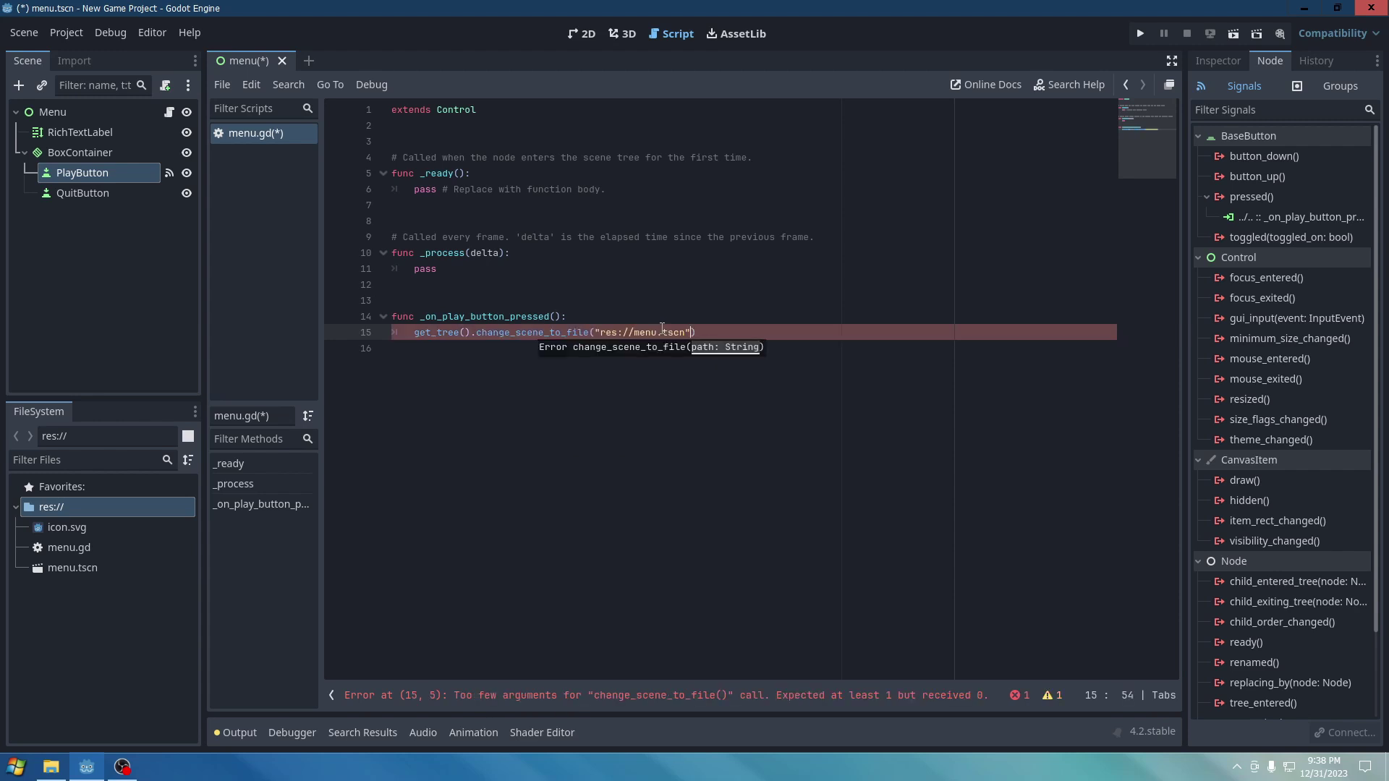
left_click(753, 285)
key("ctrl+s")
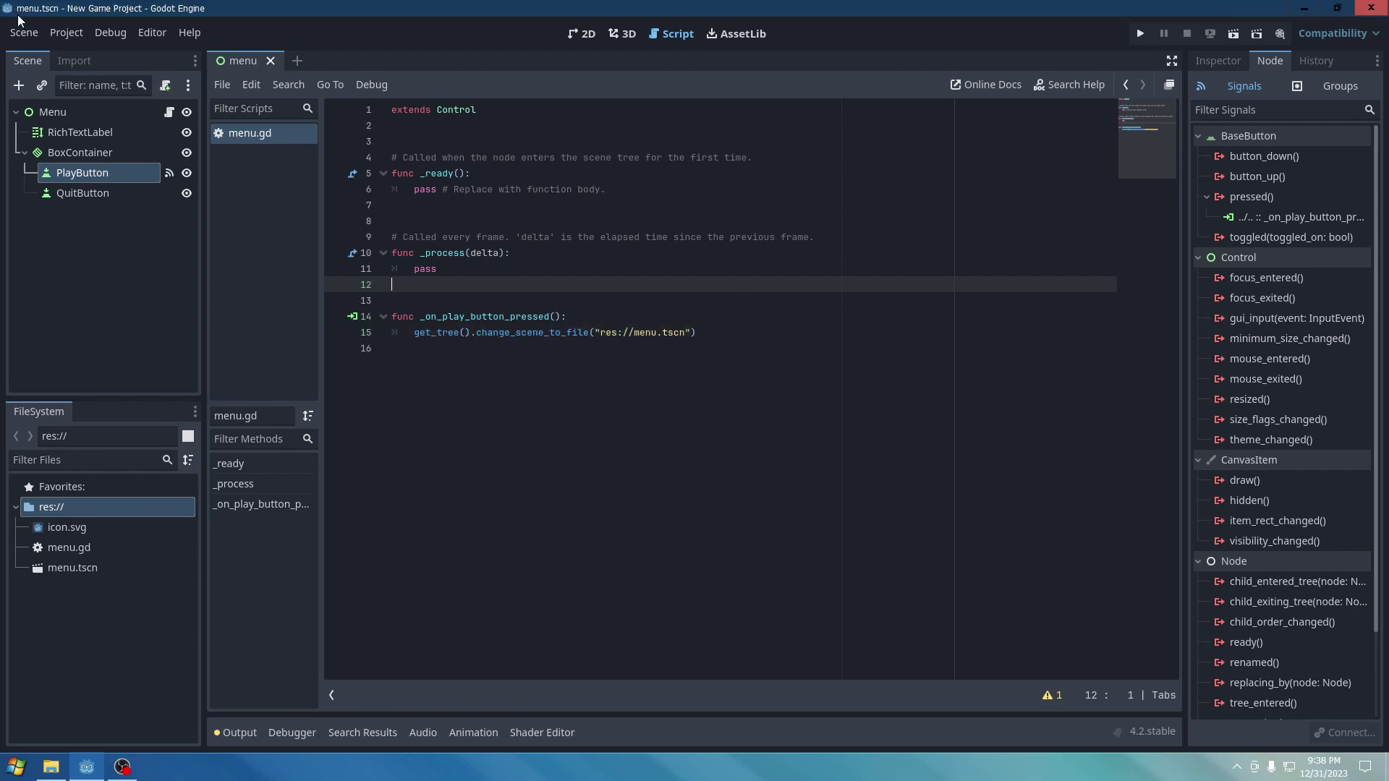
Start a new scene in the 2D view with a Node2D root.
left_click(25, 32)
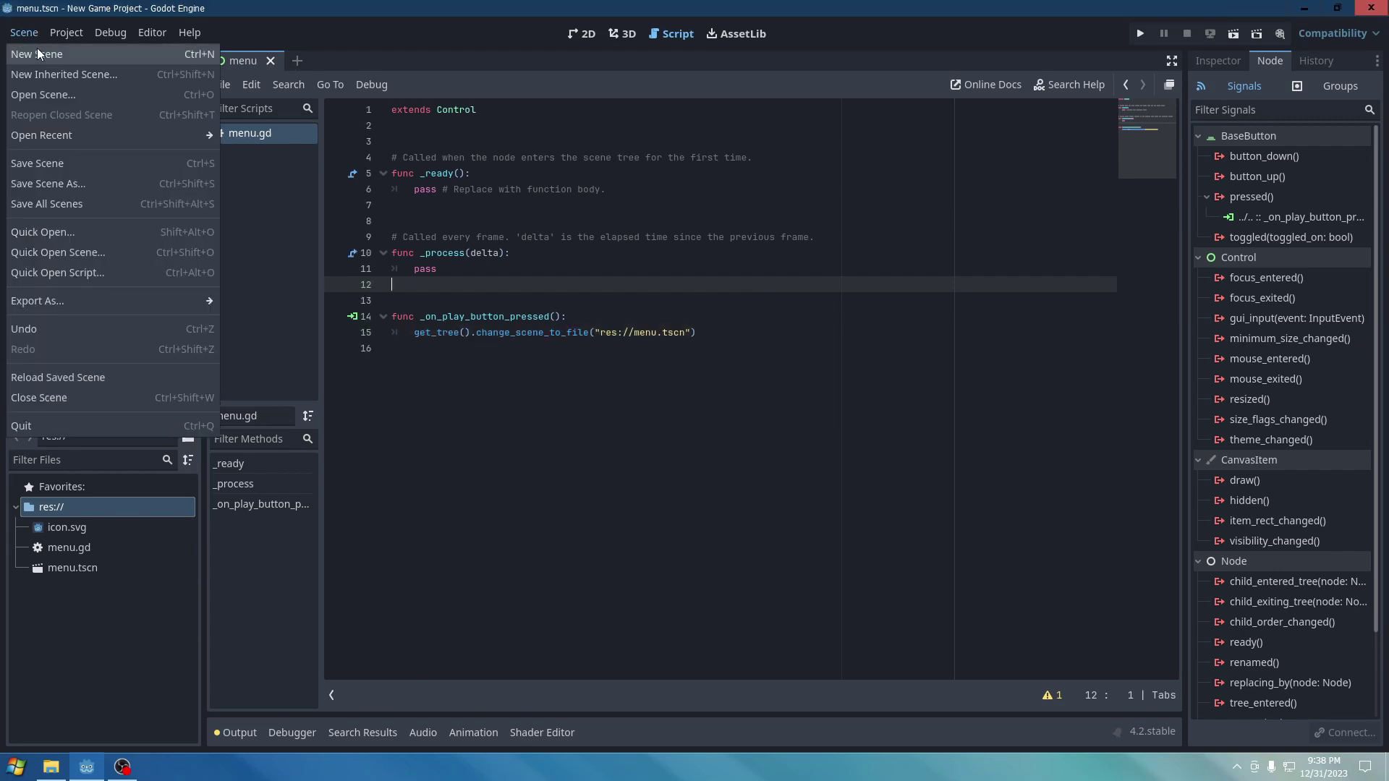
left_click(37, 48)
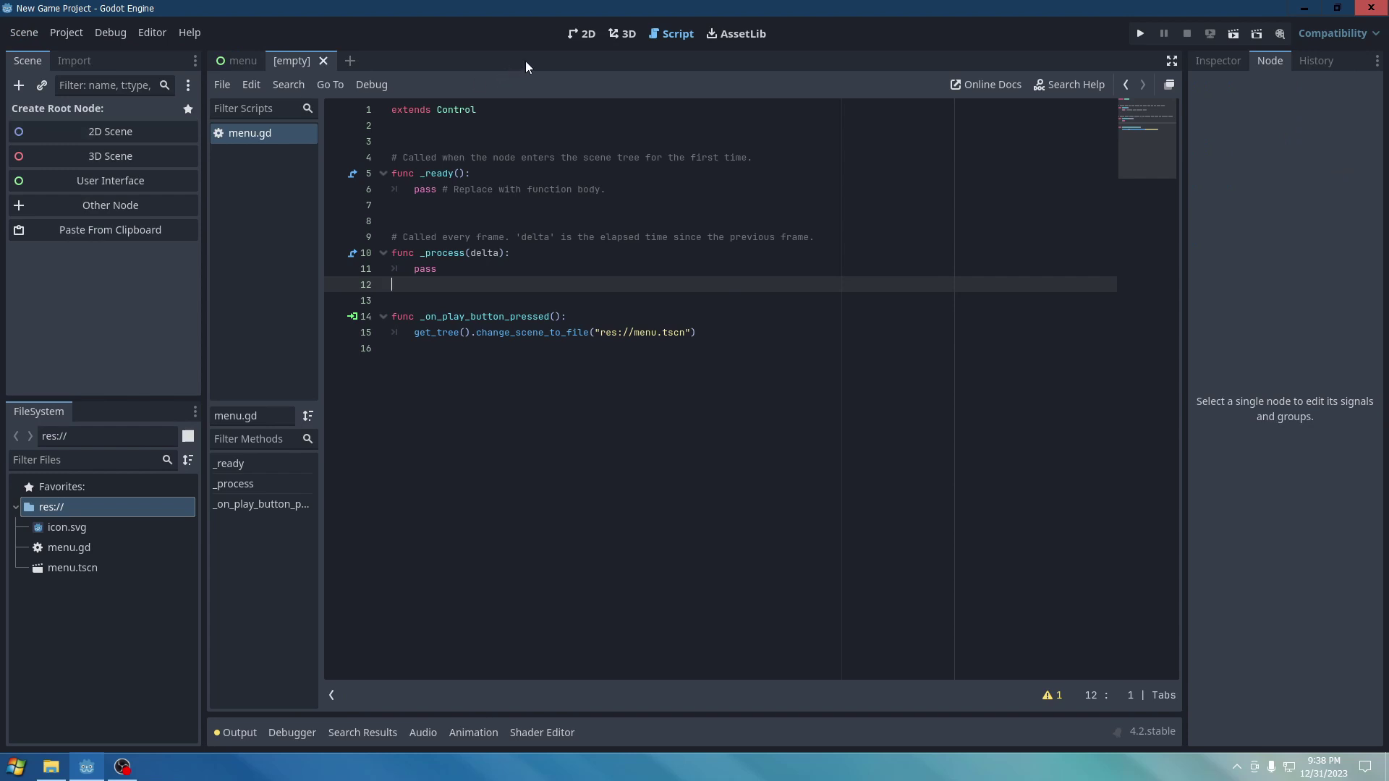
left_click(618, 33)
left_click(578, 34)
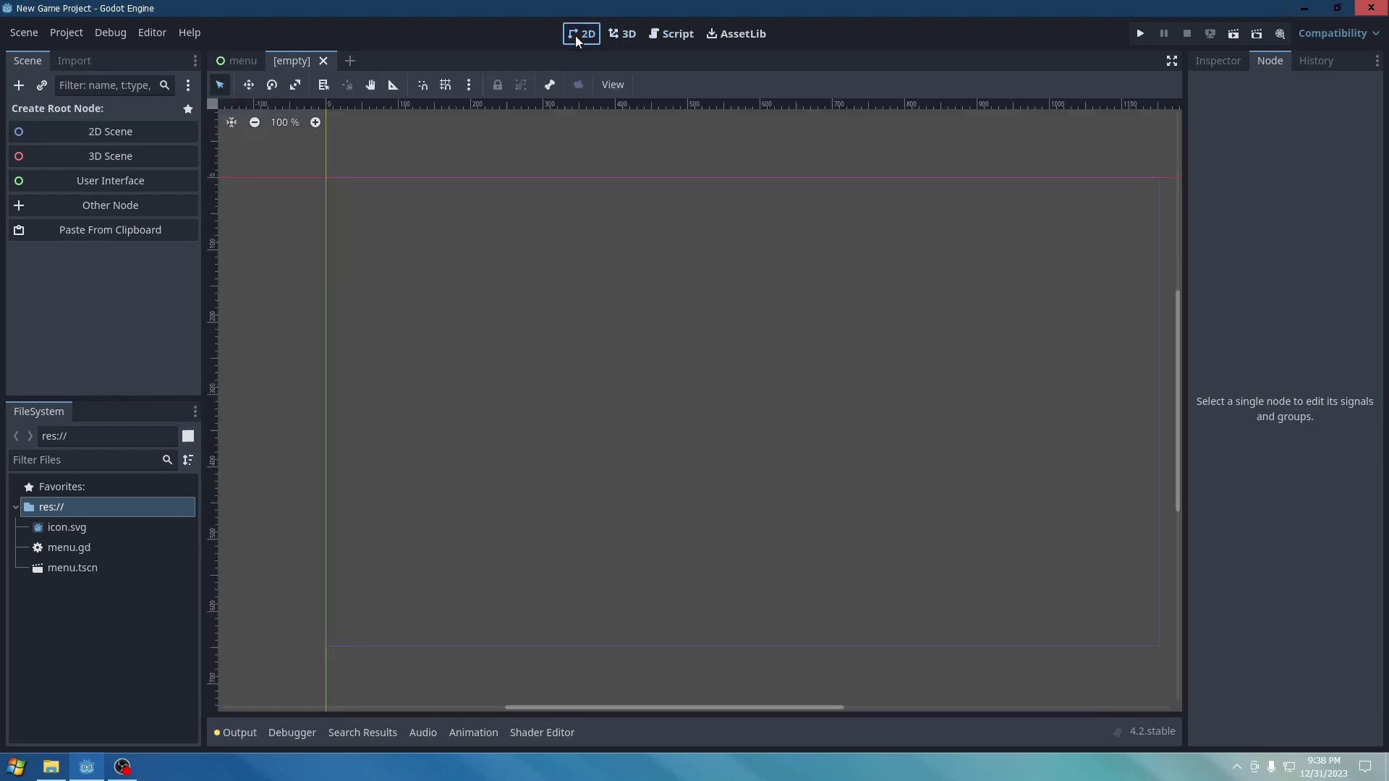
left_click(149, 130)
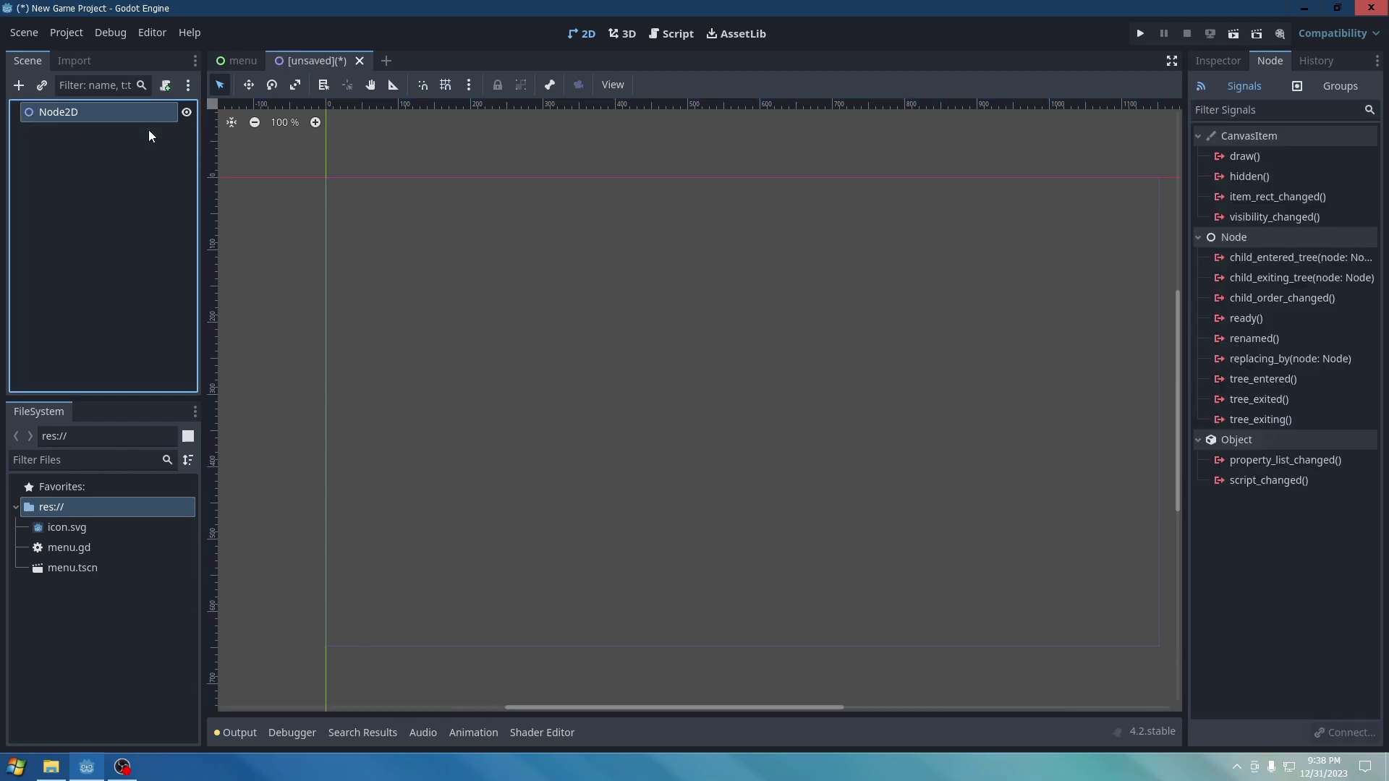
Add a RichTextLabel child under Node2D.
right_click(30, 109)
left_click(87, 118)
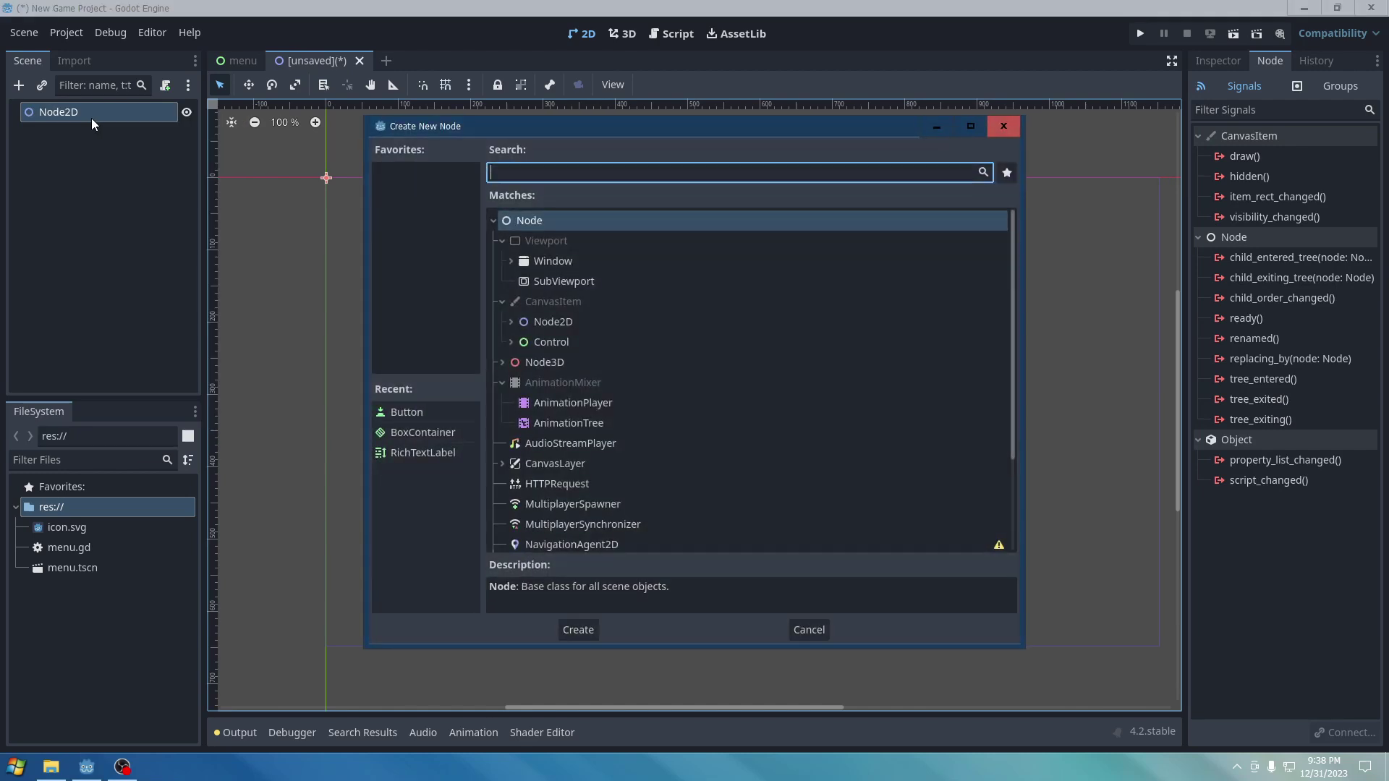
left_click(510, 341)
scroll(579, 413, "down", 3)
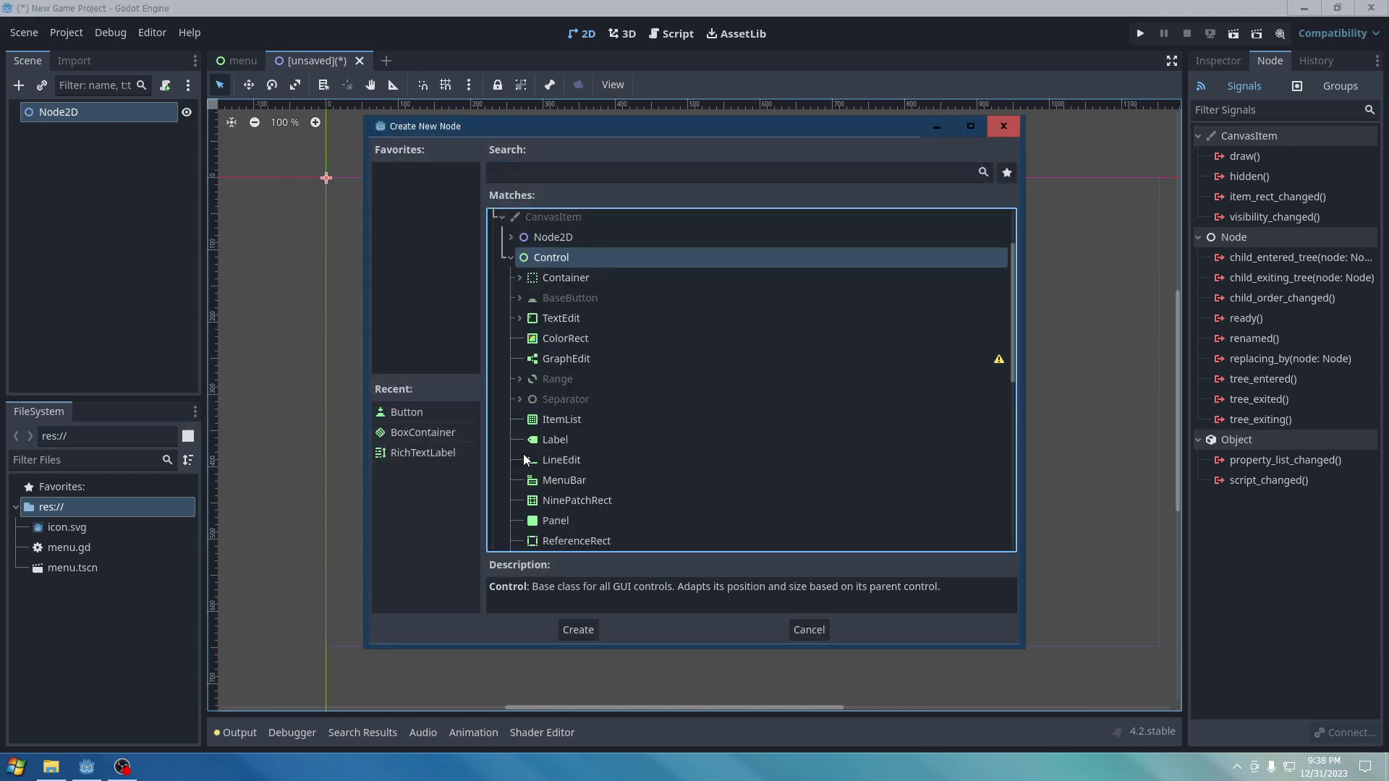
scroll(523, 476, "down", 5)
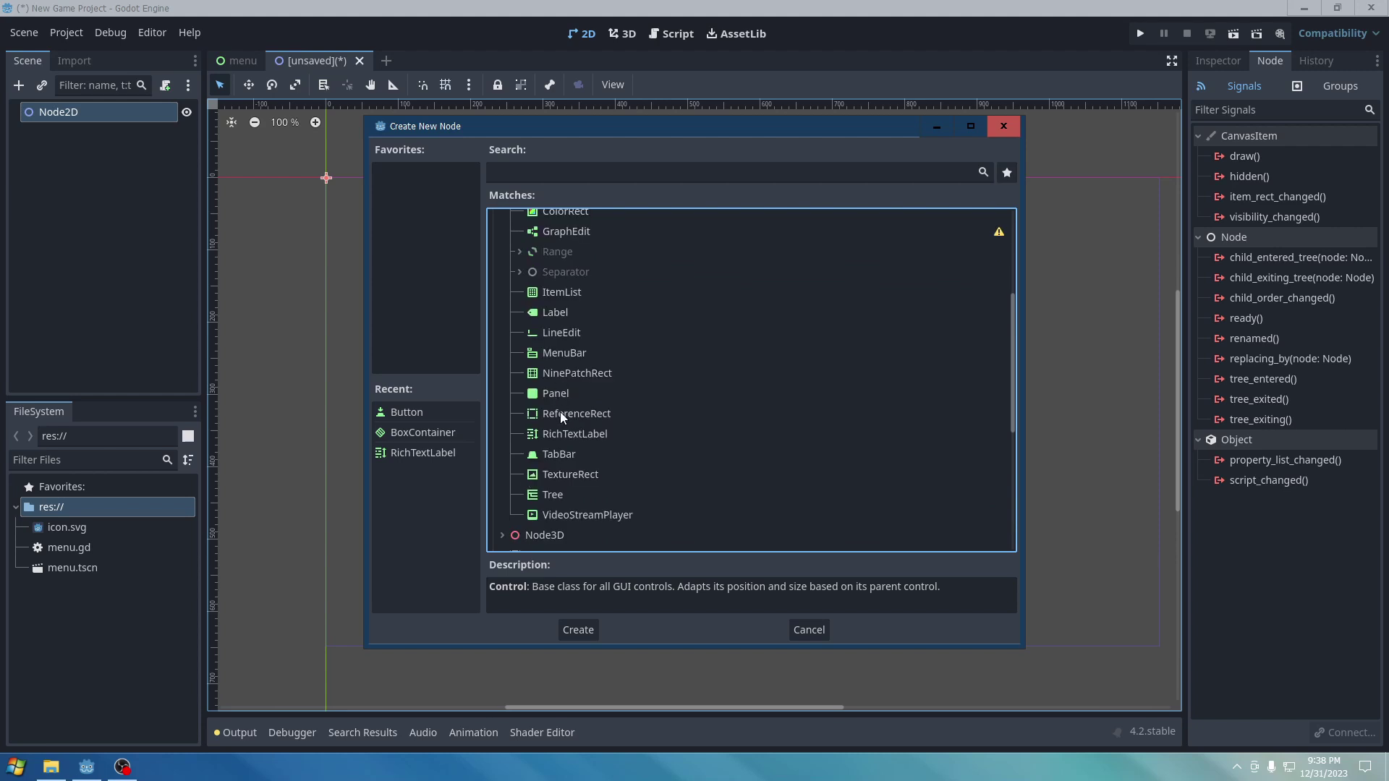
double_click(573, 432)
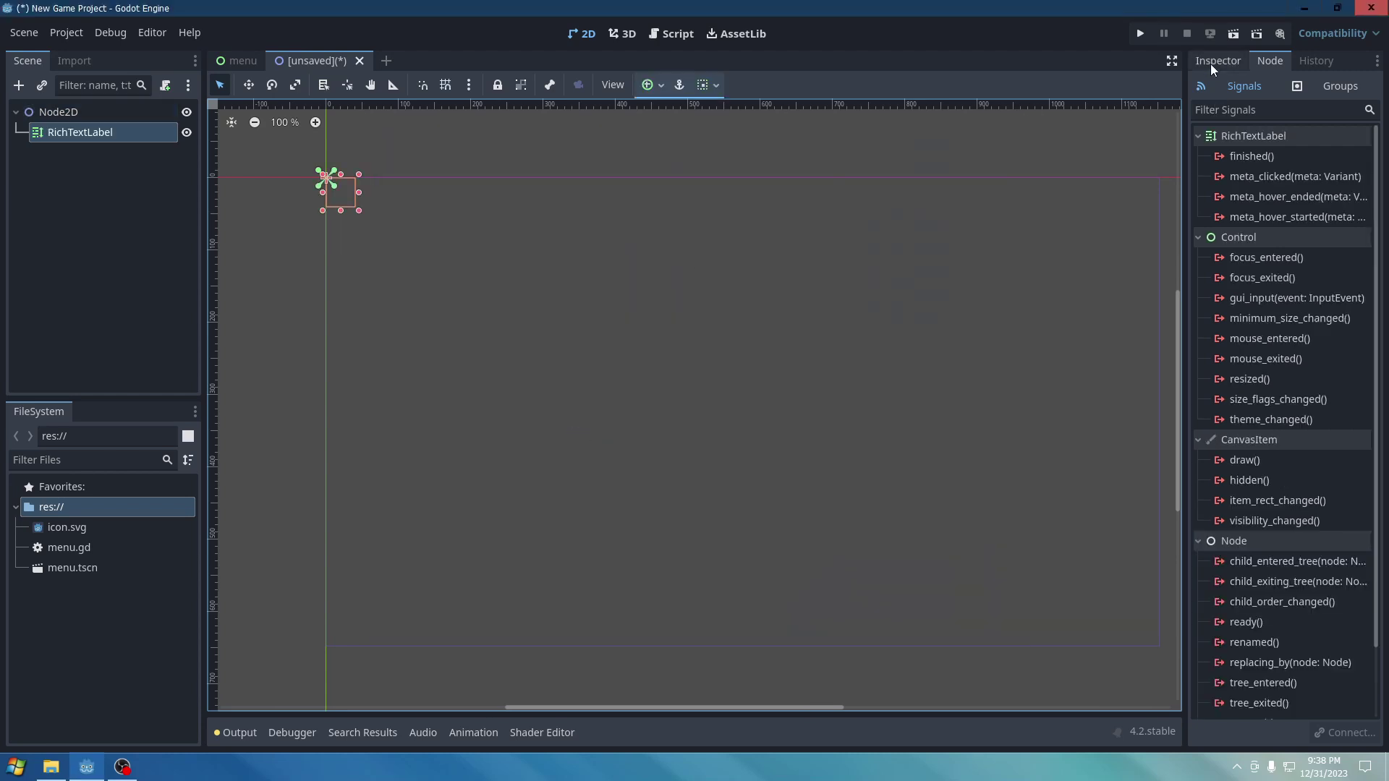
Anchor the RichTextLabel to Full Rect and set its text to Game.
left_click(1210, 63)
left_click(651, 85)
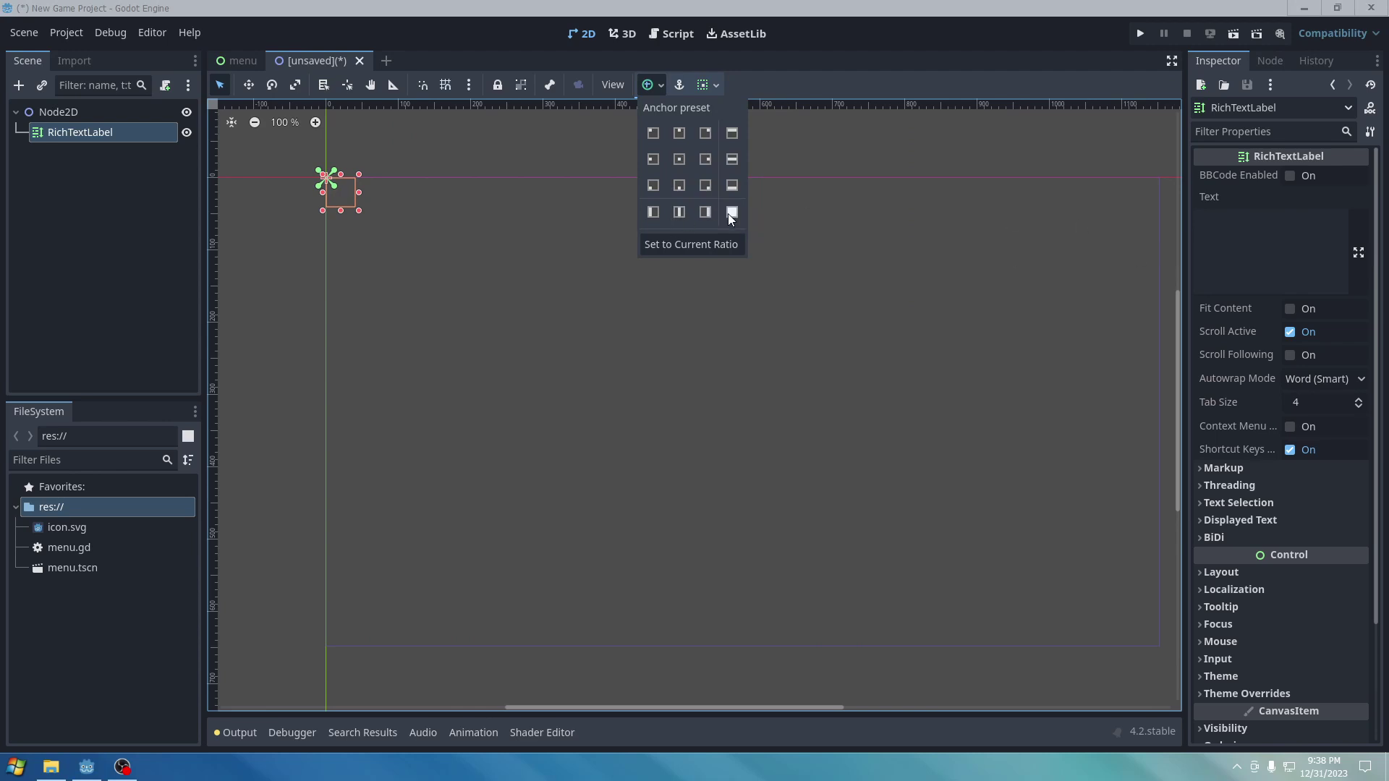
left_click(731, 212)
left_click(155, 197)
left_click(1213, 207)
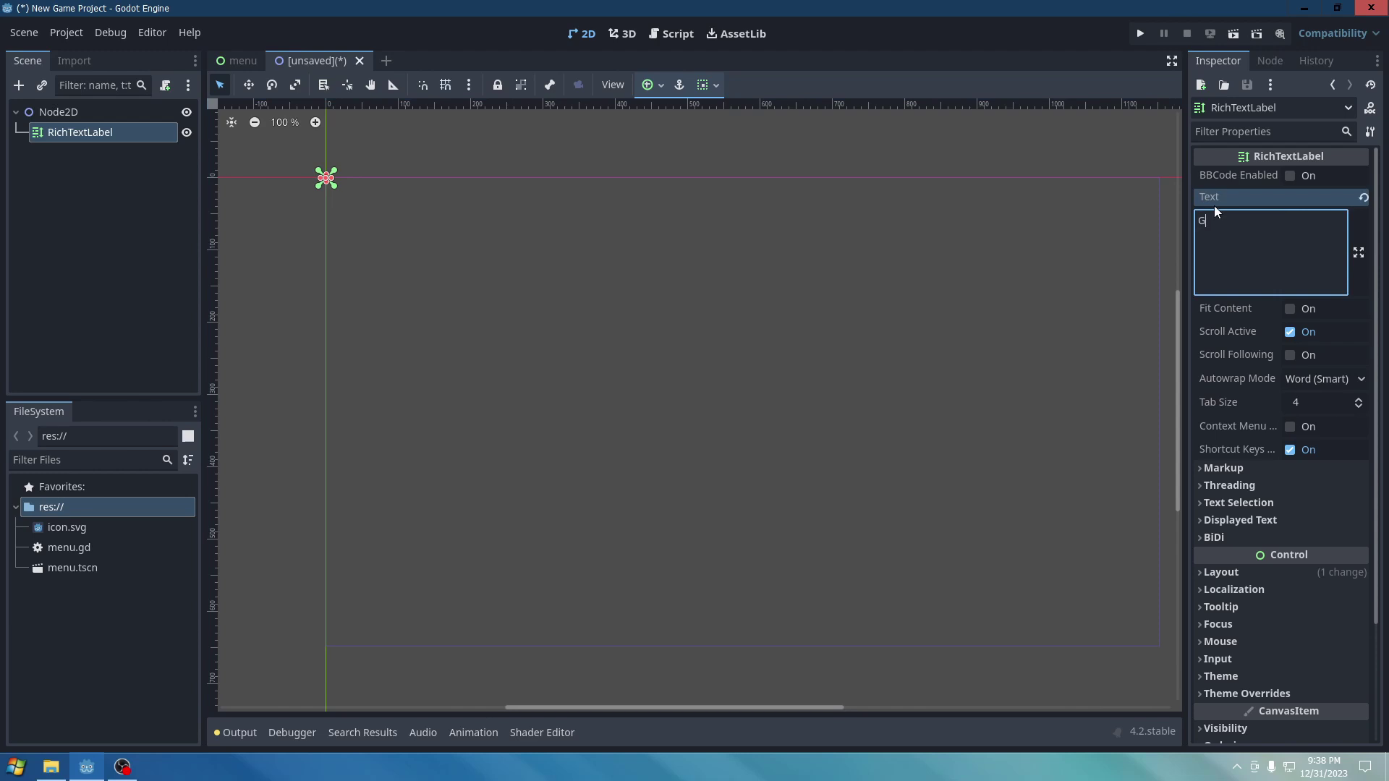
type("a,e")
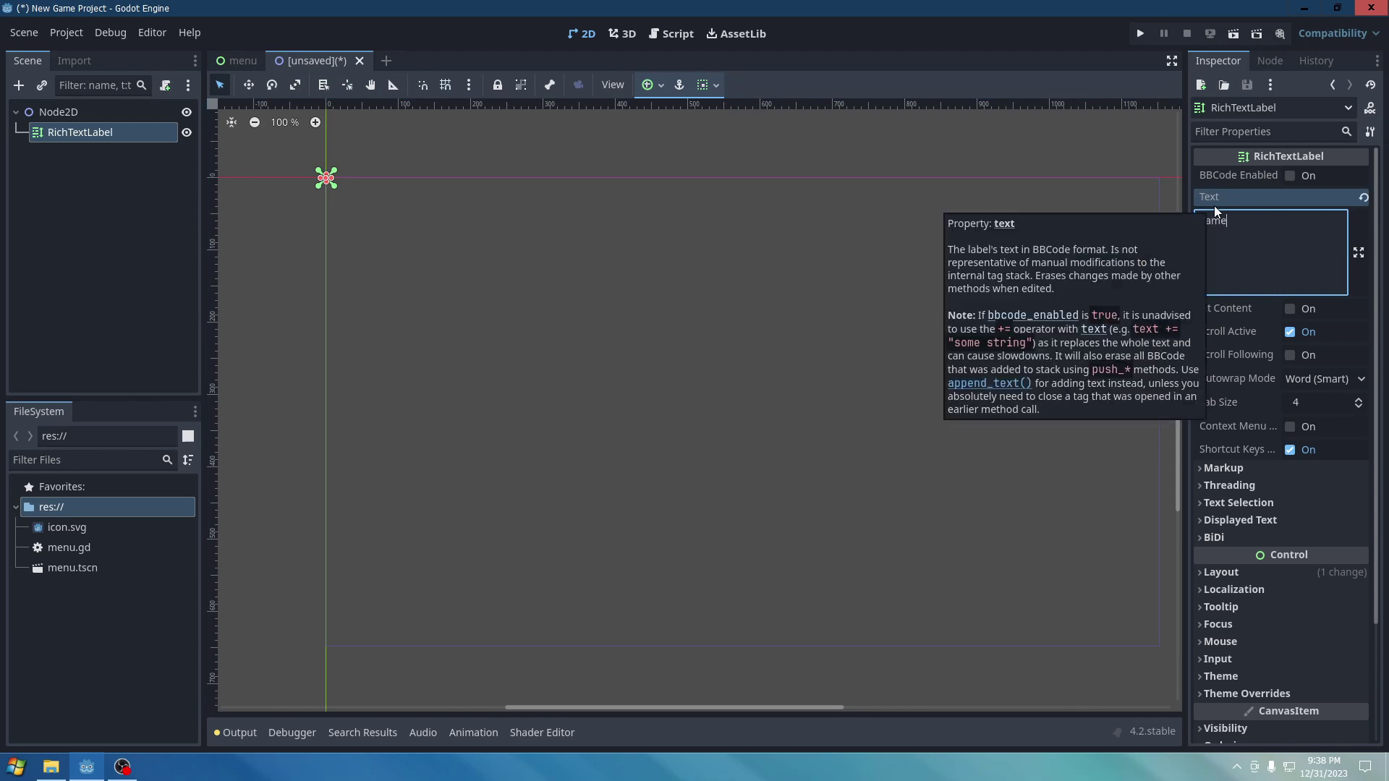
left_click(646, 109)
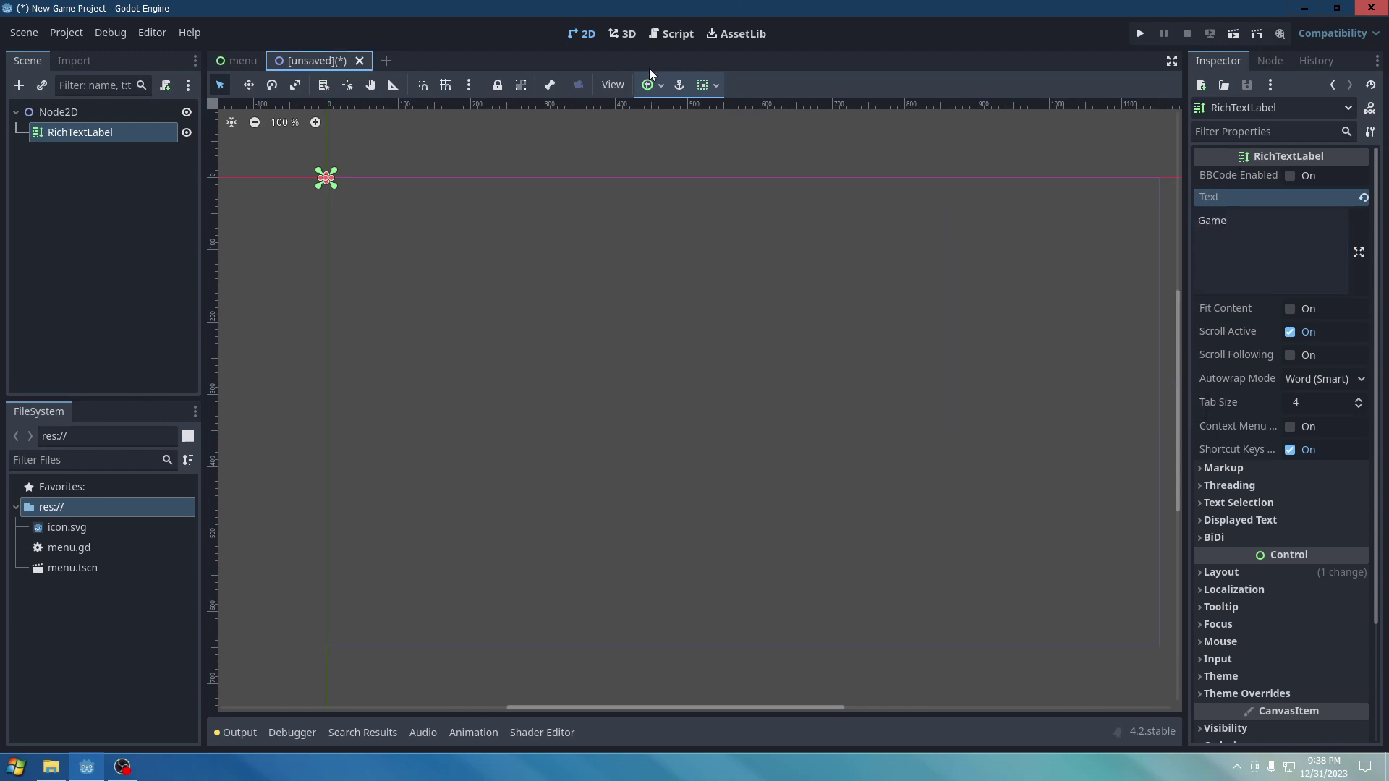
Stretch the label's box to cover the whole viewport.
left_click(653, 84)
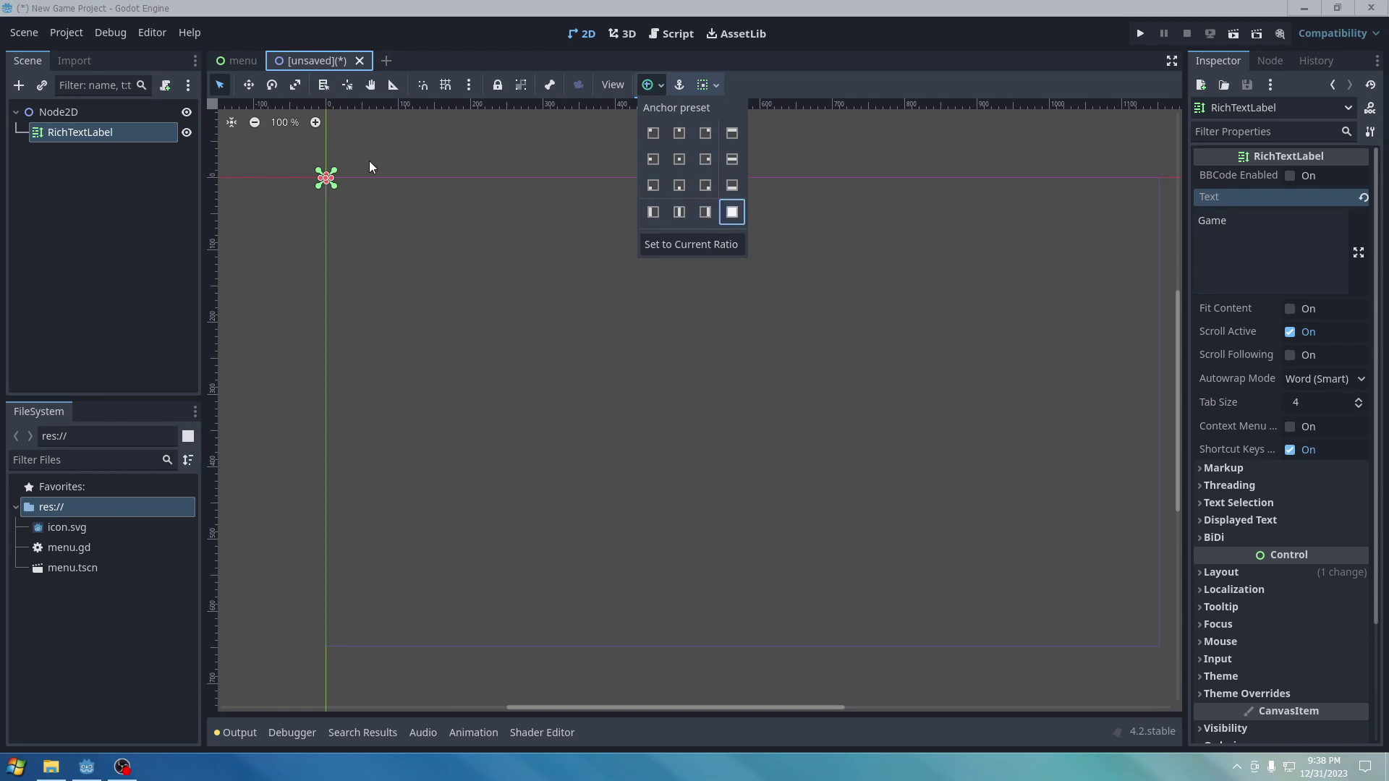
left_click(327, 187)
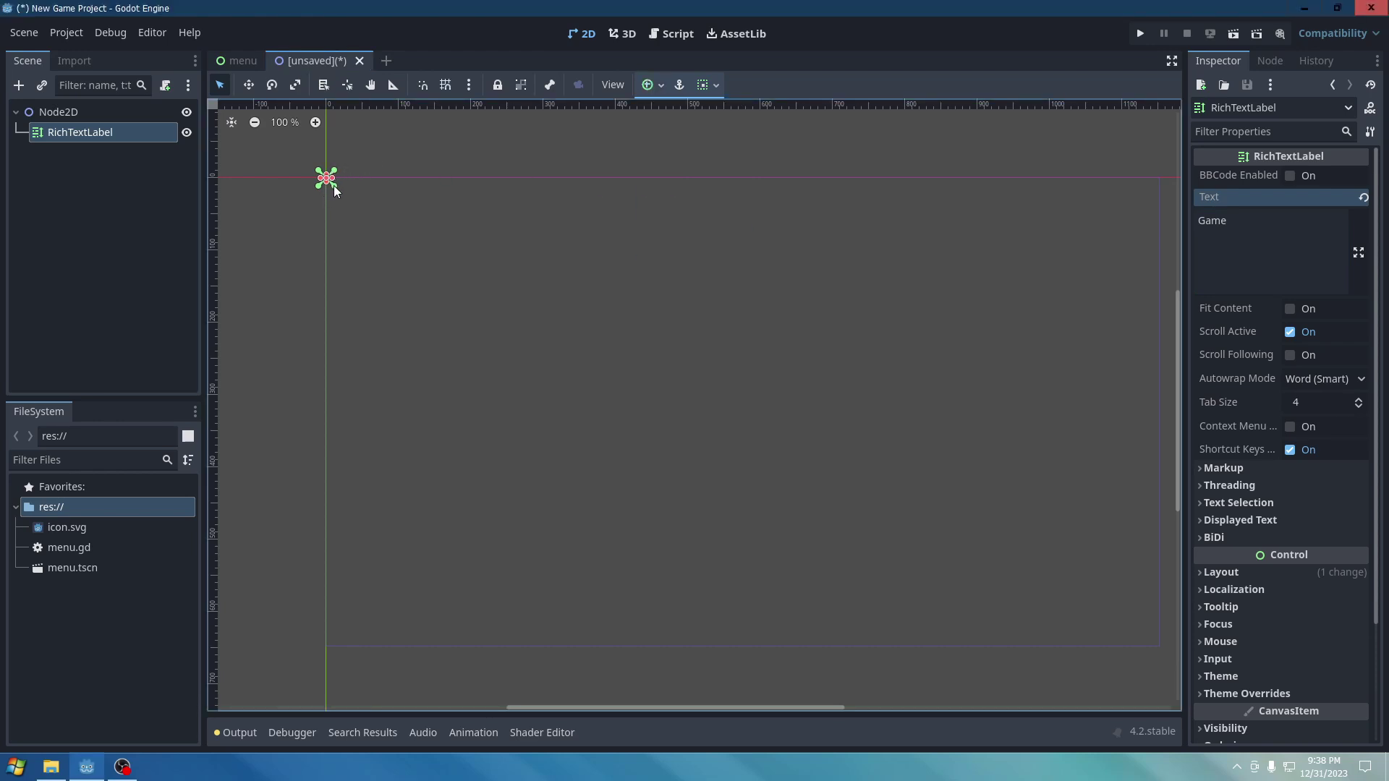
left_click_drag(333, 180, 1140, 646)
left_click(653, 87)
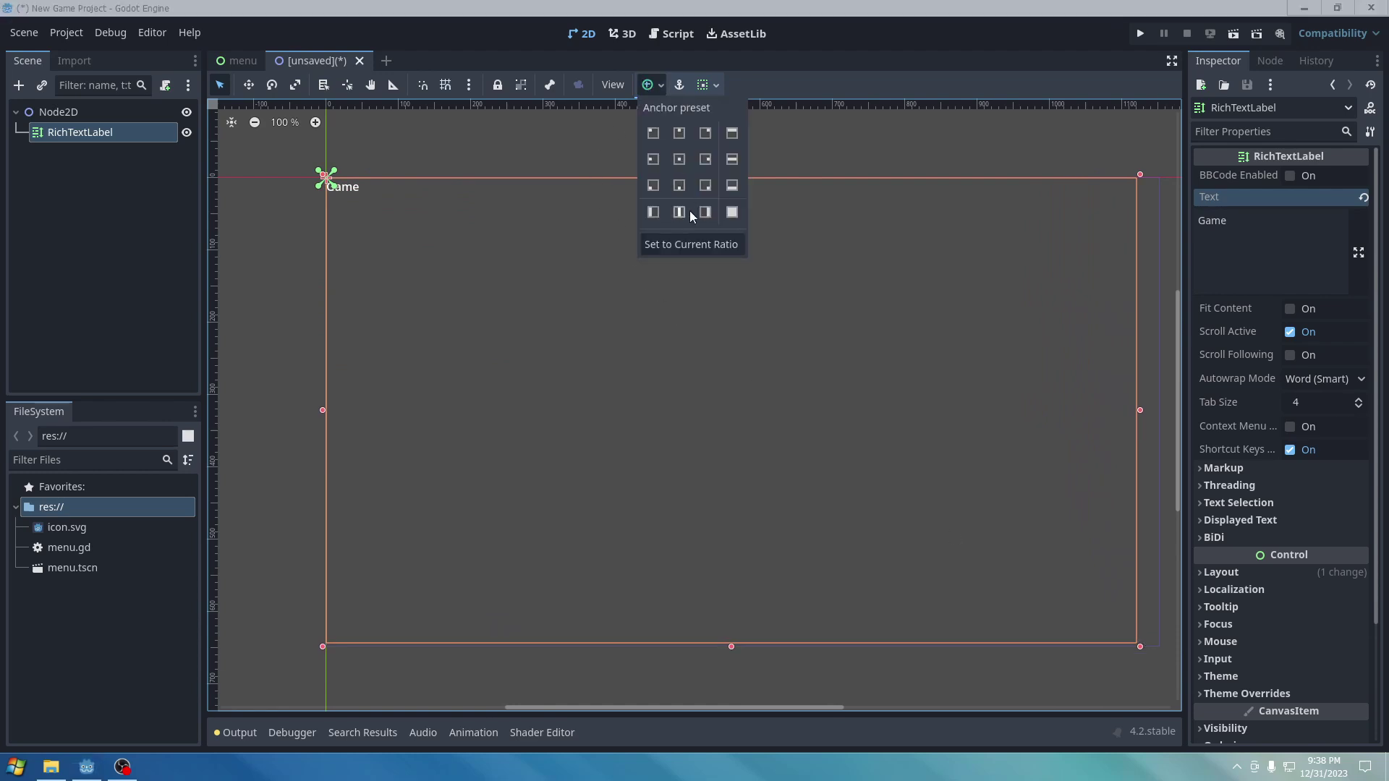
left_click(731, 211)
left_click(667, 249)
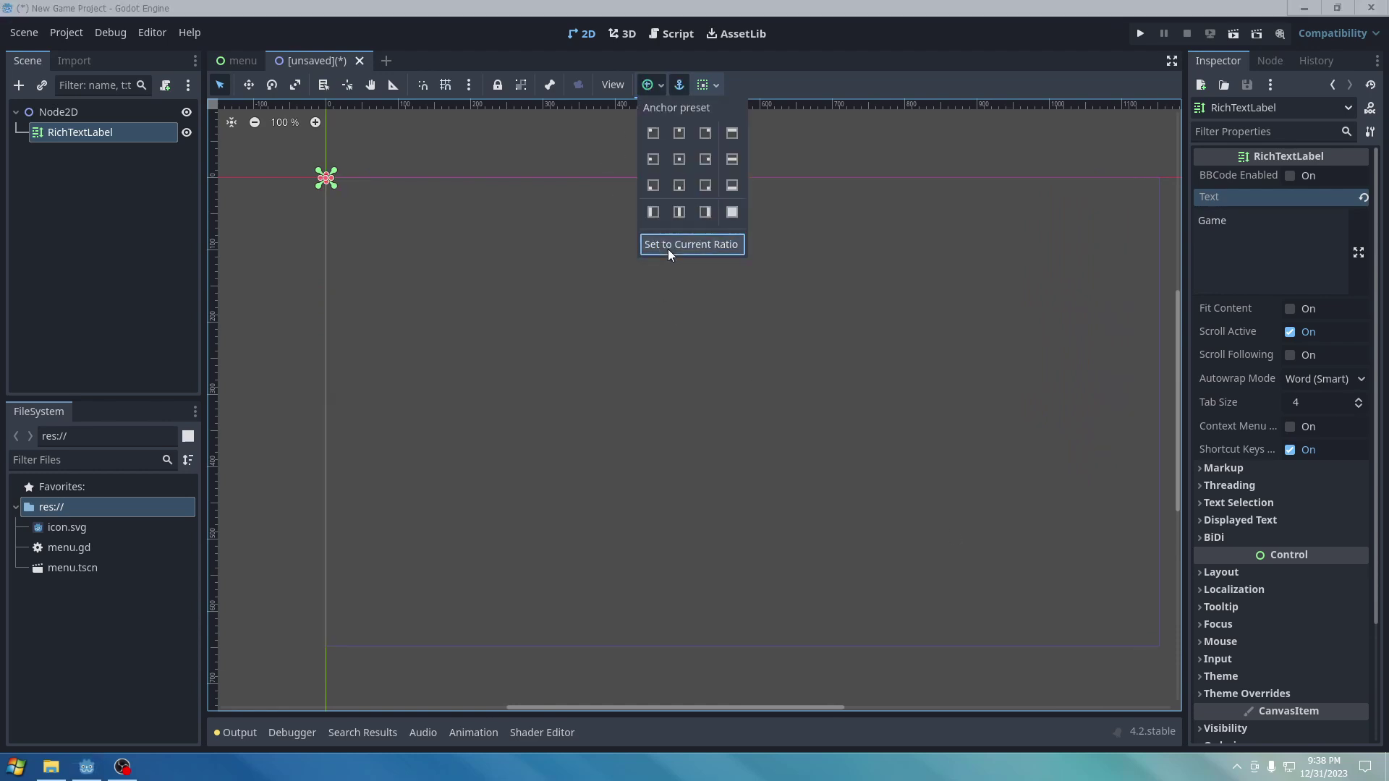
left_click(691, 70)
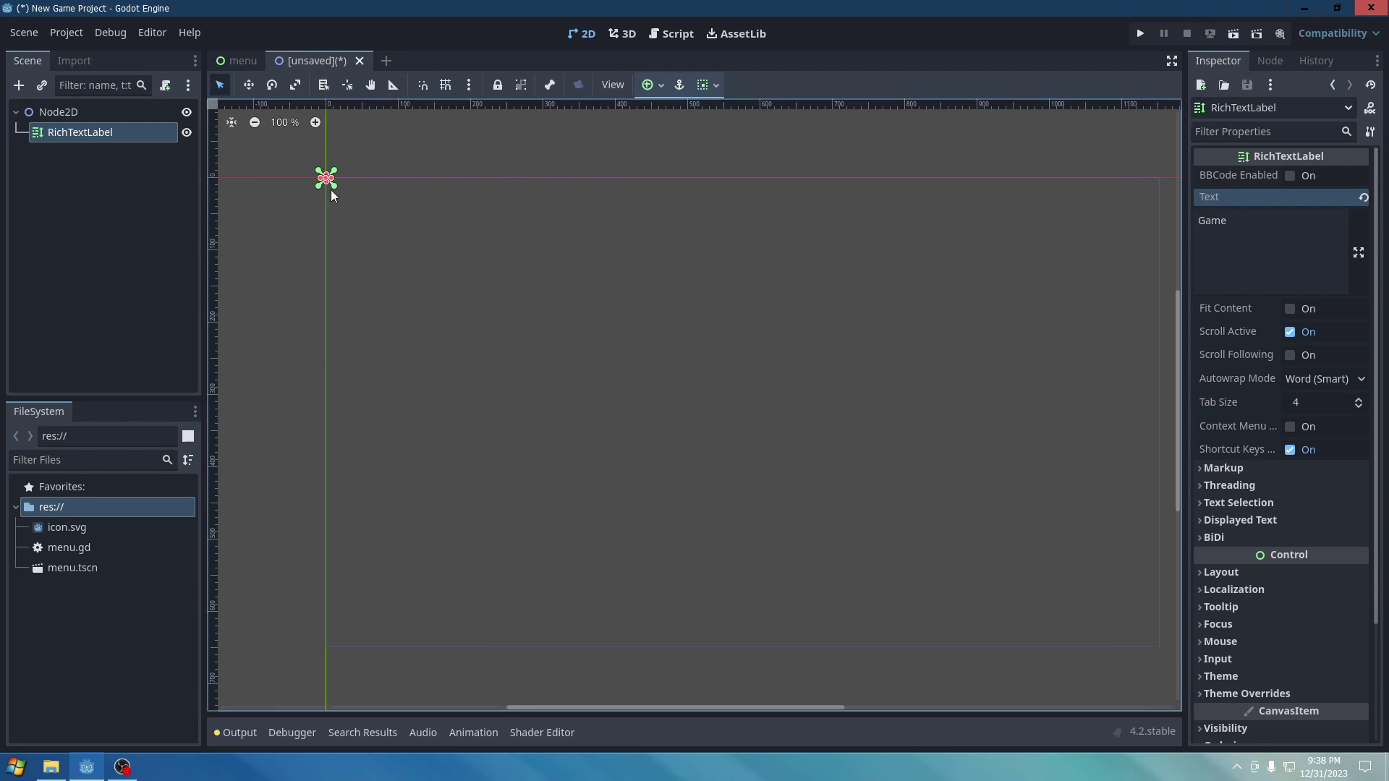
left_click_drag(329, 186, 1161, 646)
Save the new scene as game.tscn.
key("ctrl+s")
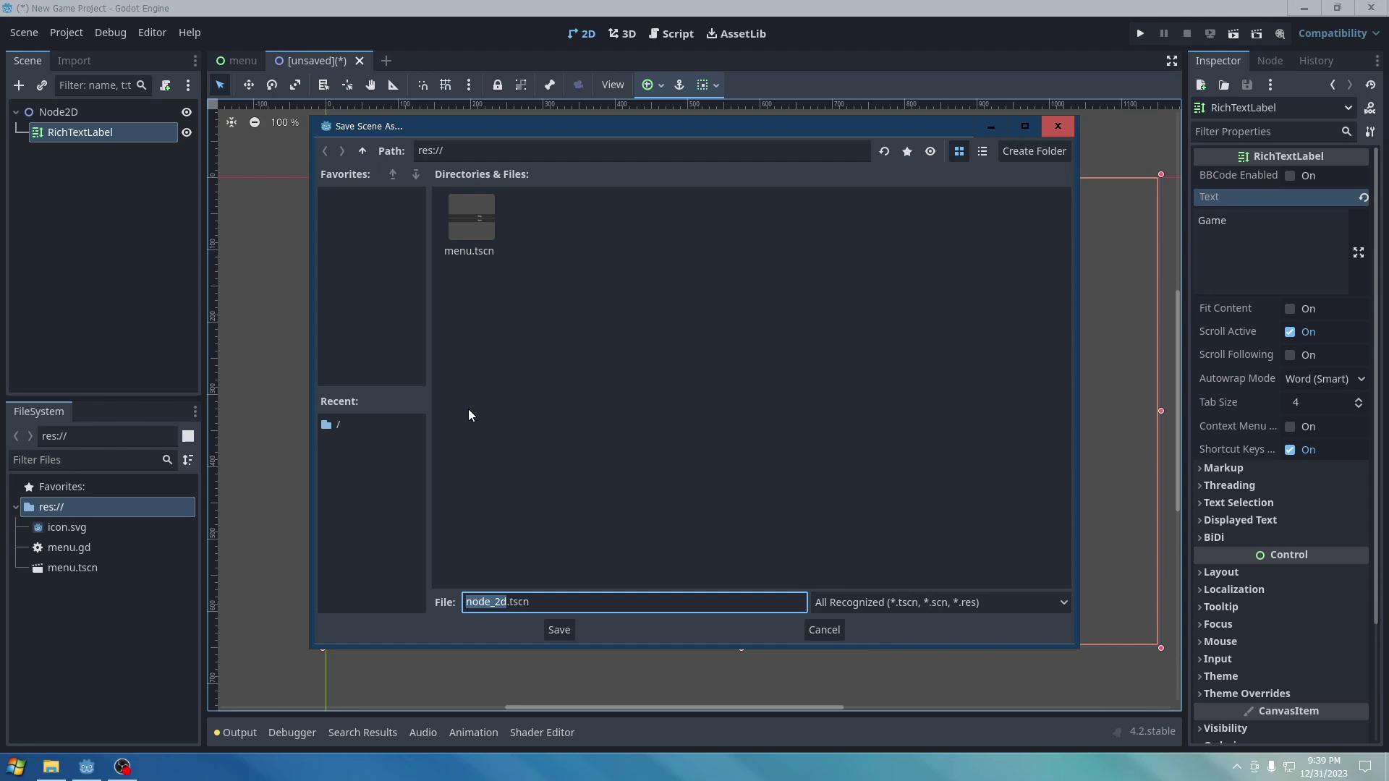
type("game")
key("Return")
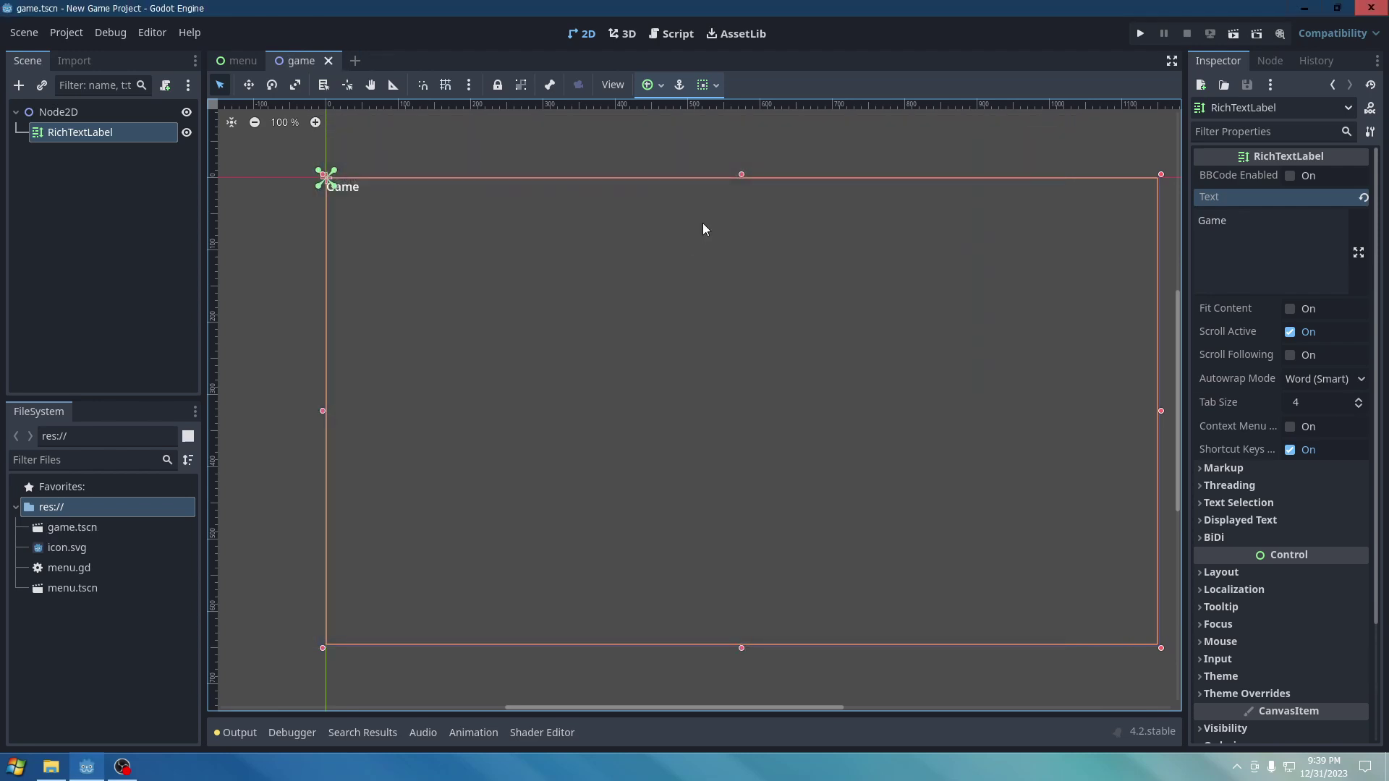
mouse_move(239, 62)
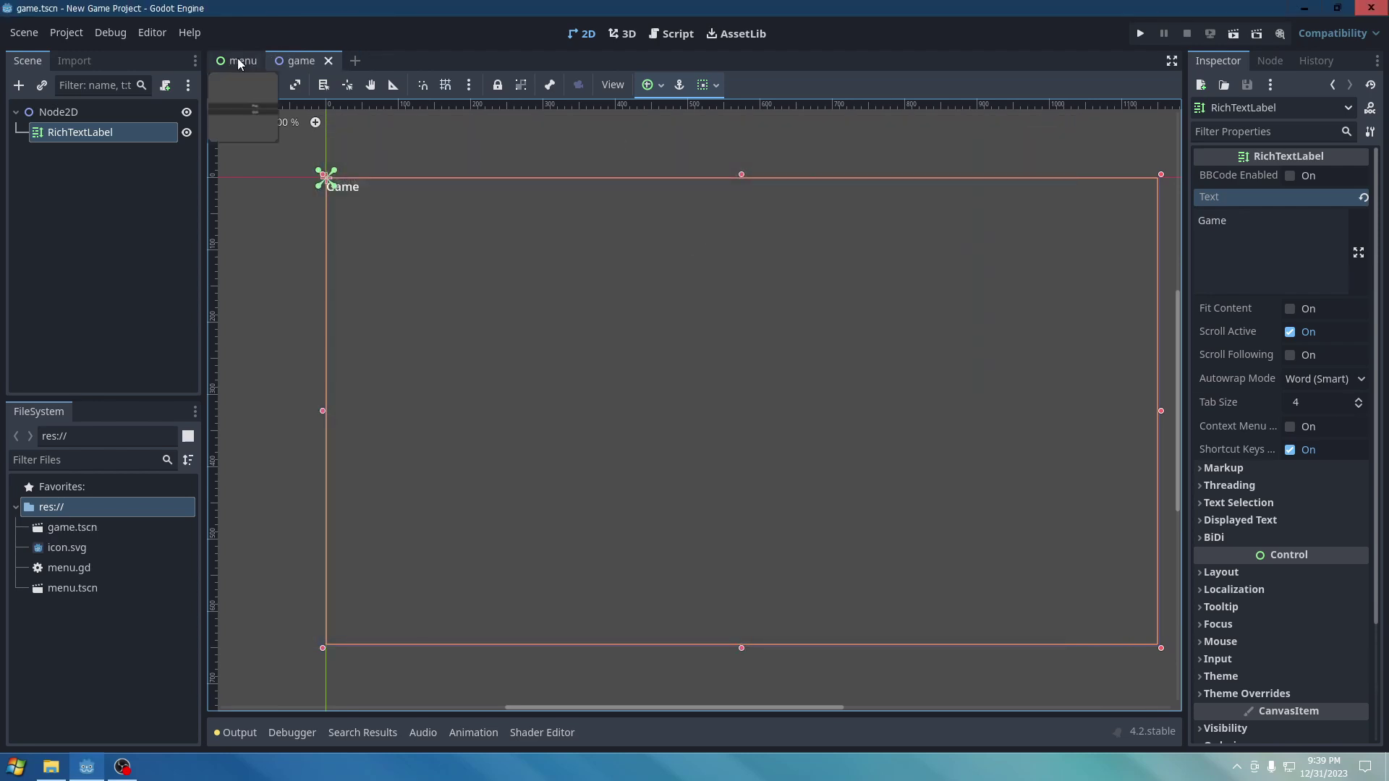
In the menu scene's menu.gd, change the scene path from res://menu.tscn to res://game.tscn.
left_click(238, 63)
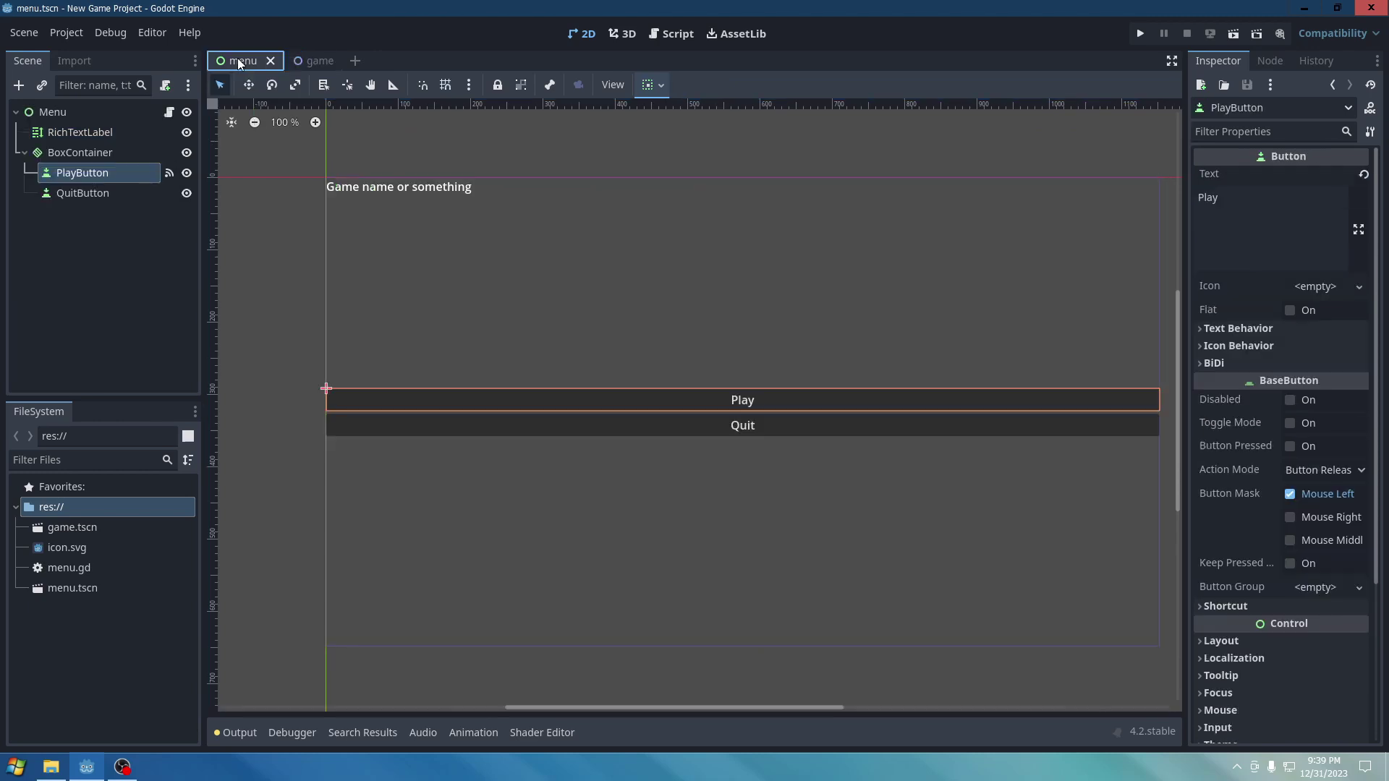
left_click(159, 120)
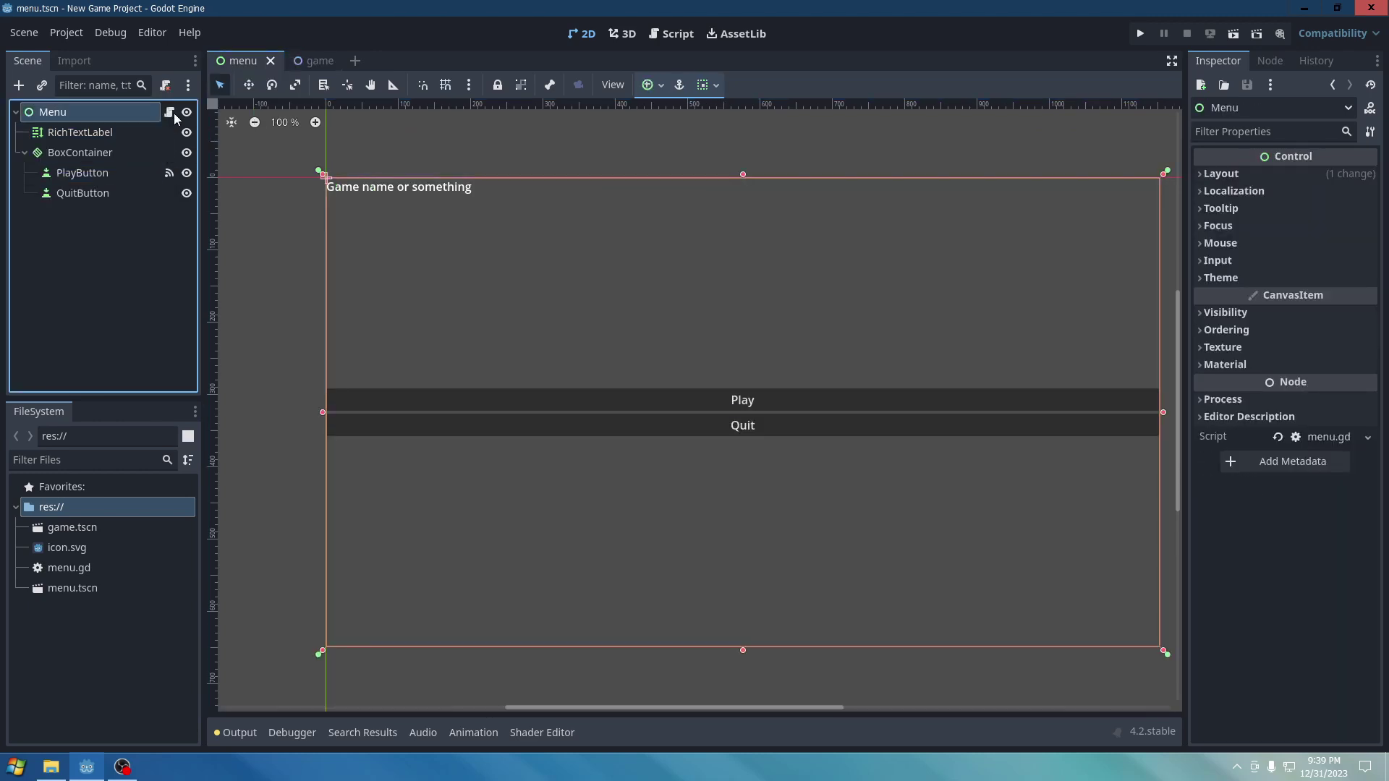
left_click(173, 113)
double_click(647, 334)
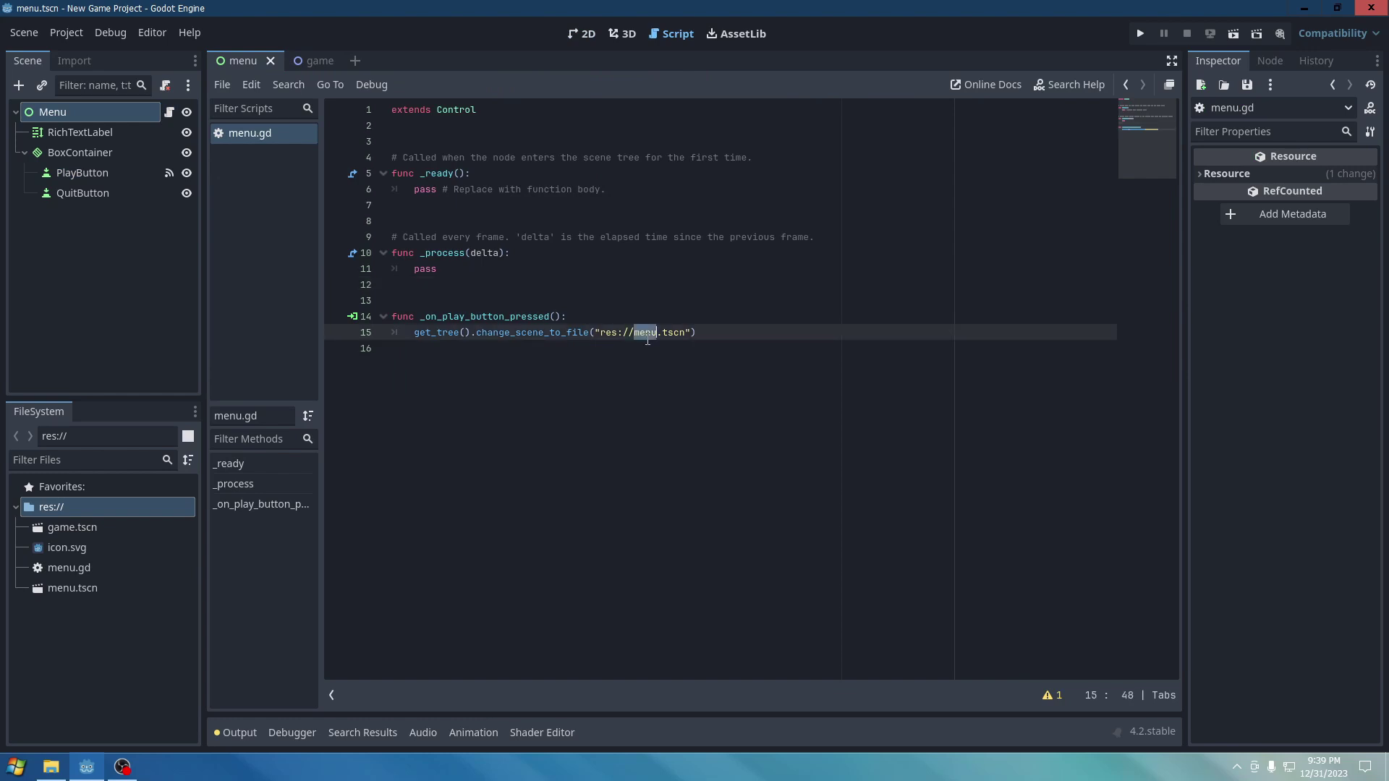
type("game")
left_click(494, 316)
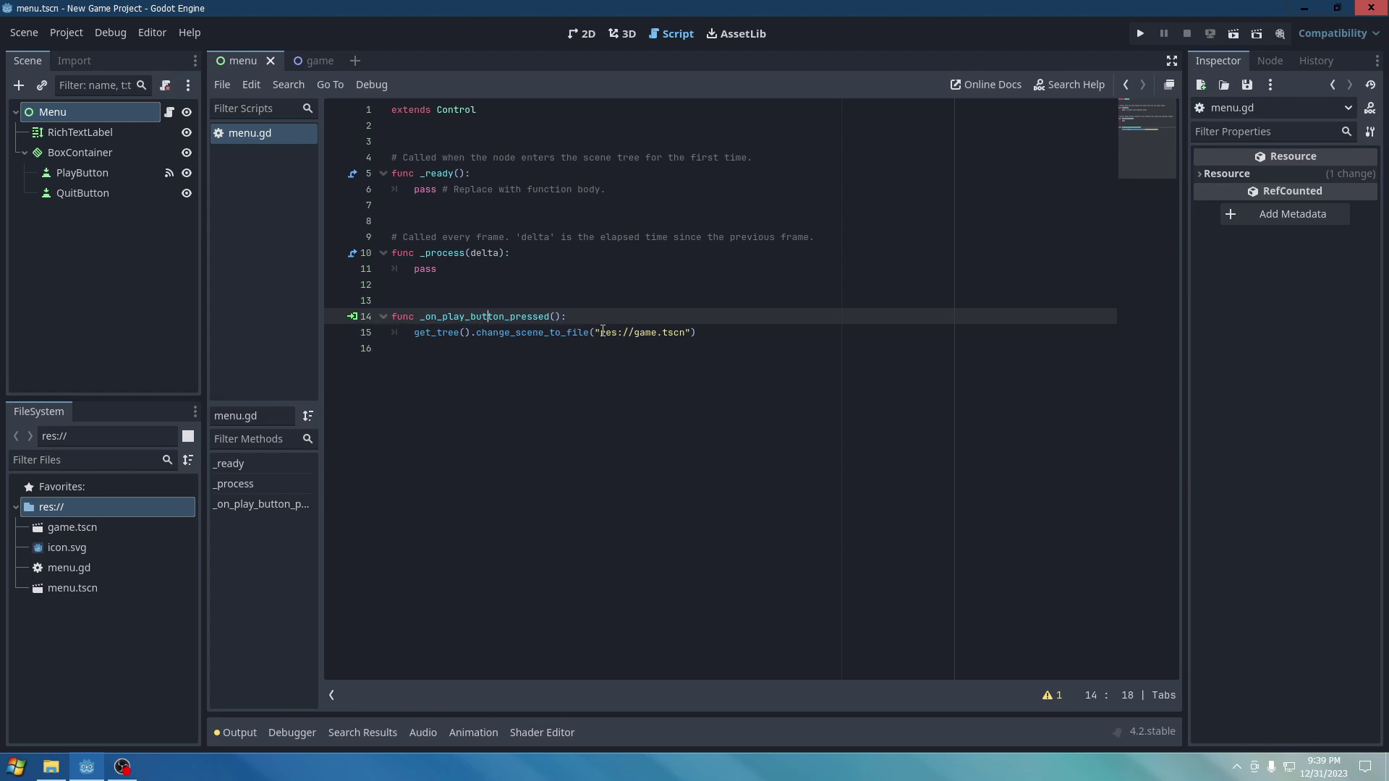
left_click(717, 332)
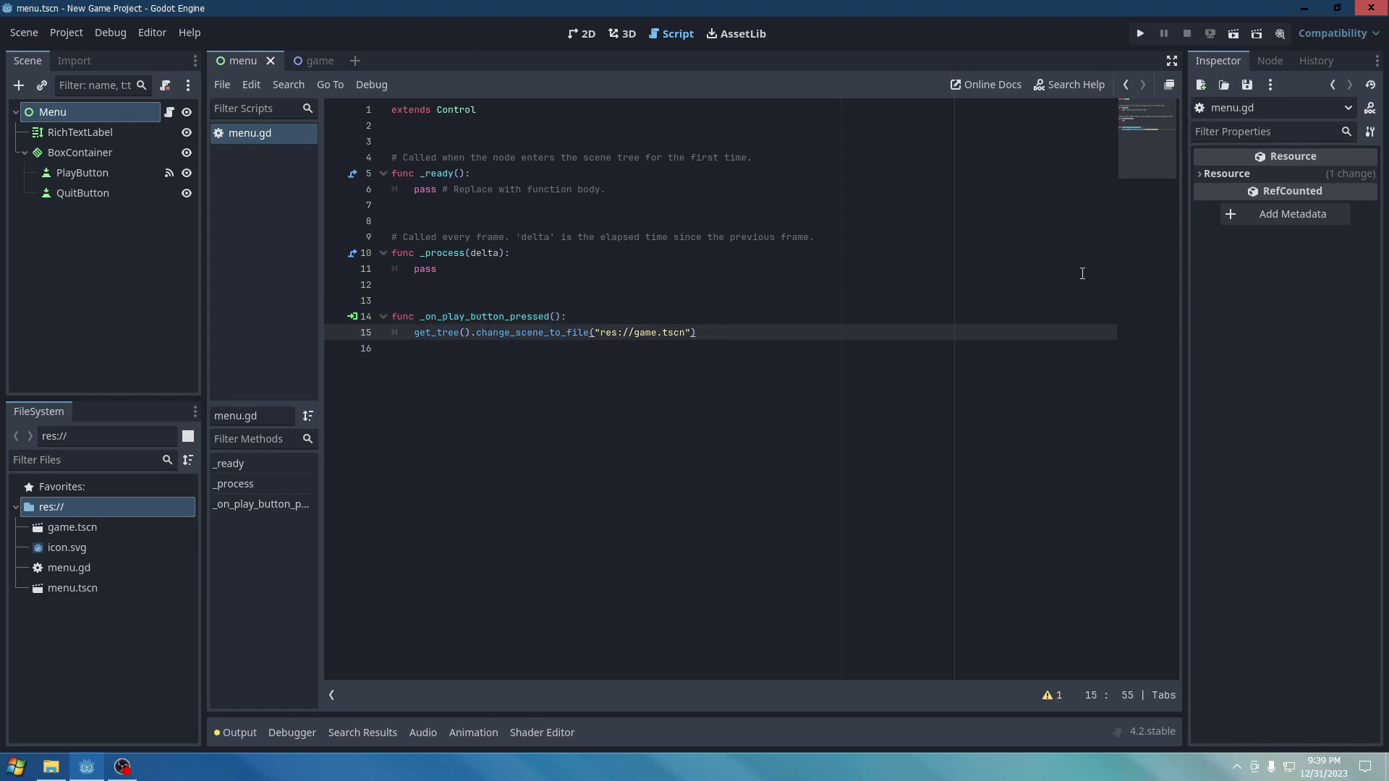
Connect QuitButton's pressed signal to a new _on_quit_button_pressed function in menu.gd.
left_click(65, 191)
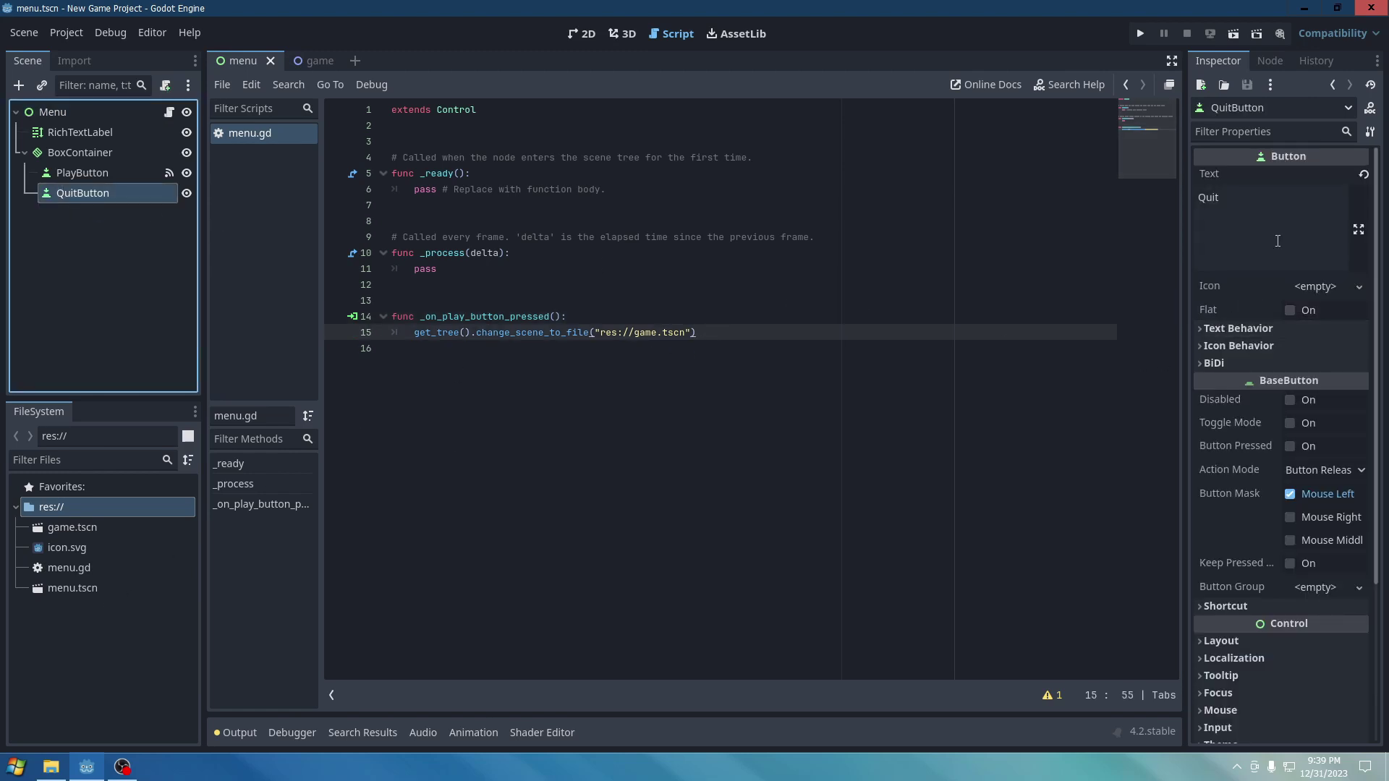
left_click(1267, 61)
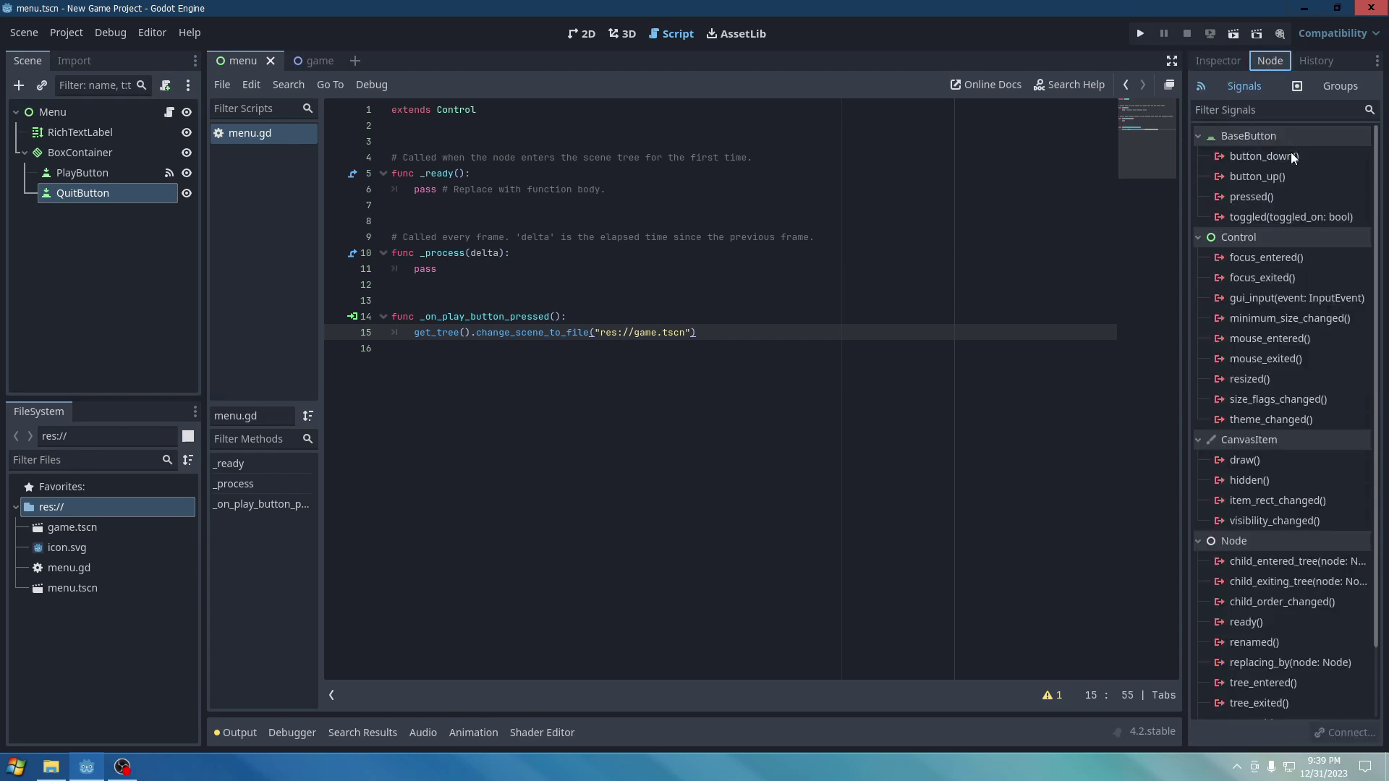
double_click(1252, 196)
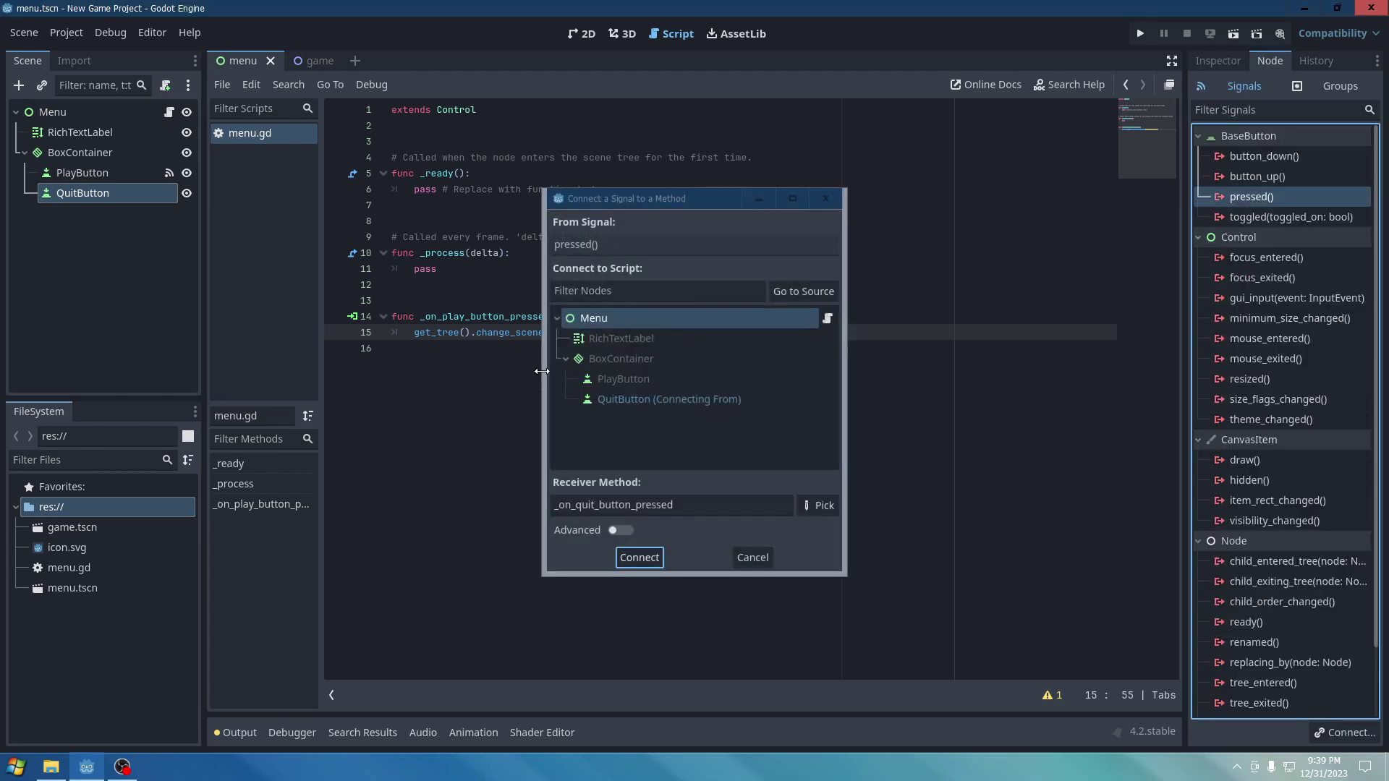
left_click(632, 555)
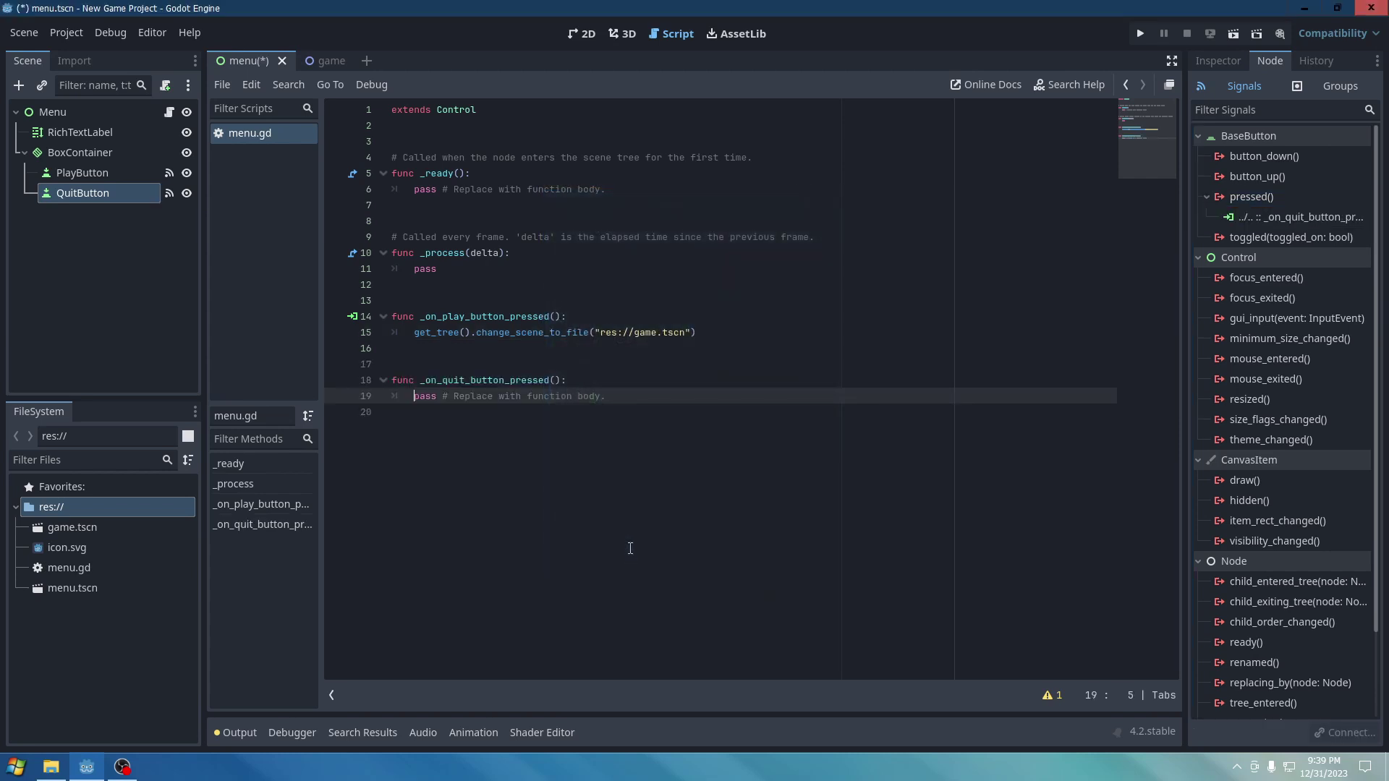
Replace the quit handler's pass with get_tree().quit() and save menu.gd.
left_click_drag(414, 334, 476, 339)
key("ctrl+c")
left_click_drag(414, 397, 714, 398)
key("ctrl+v")
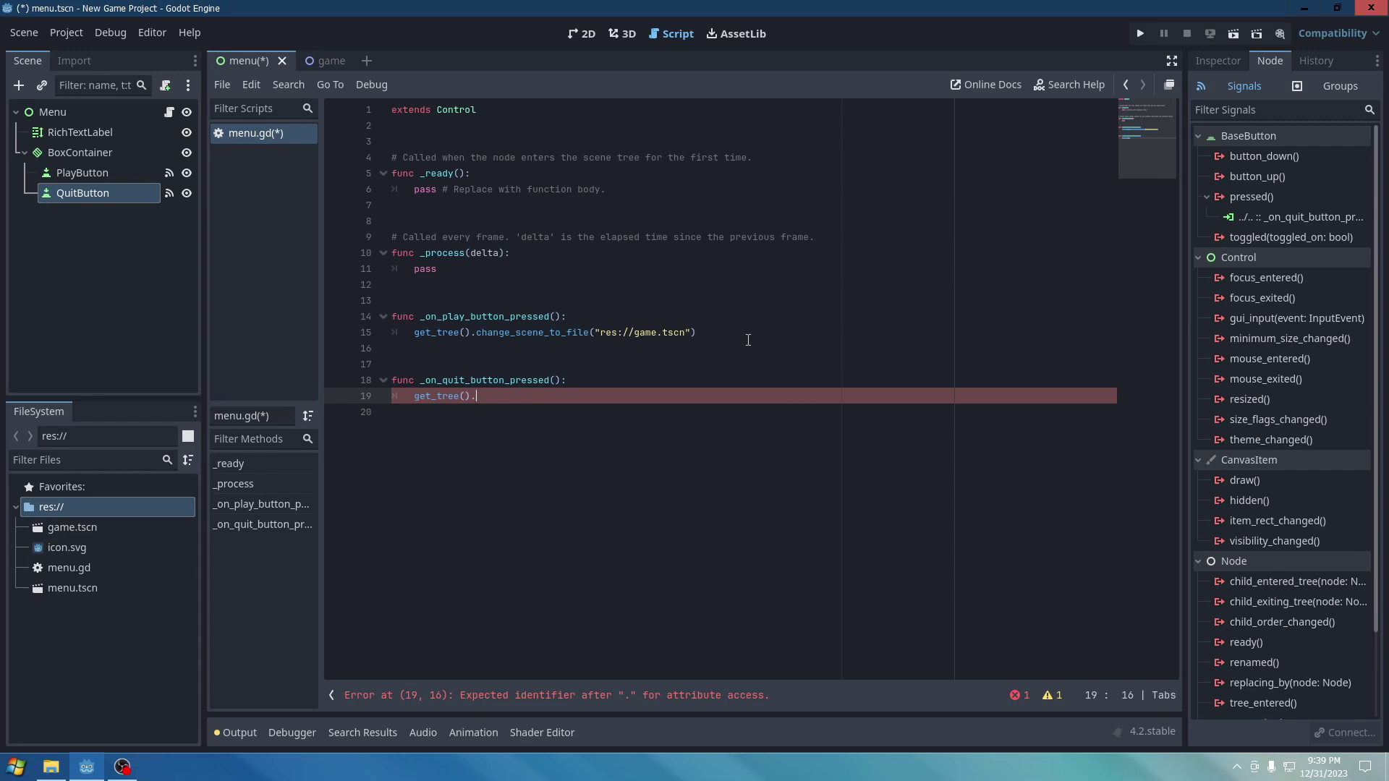
type("quit(")
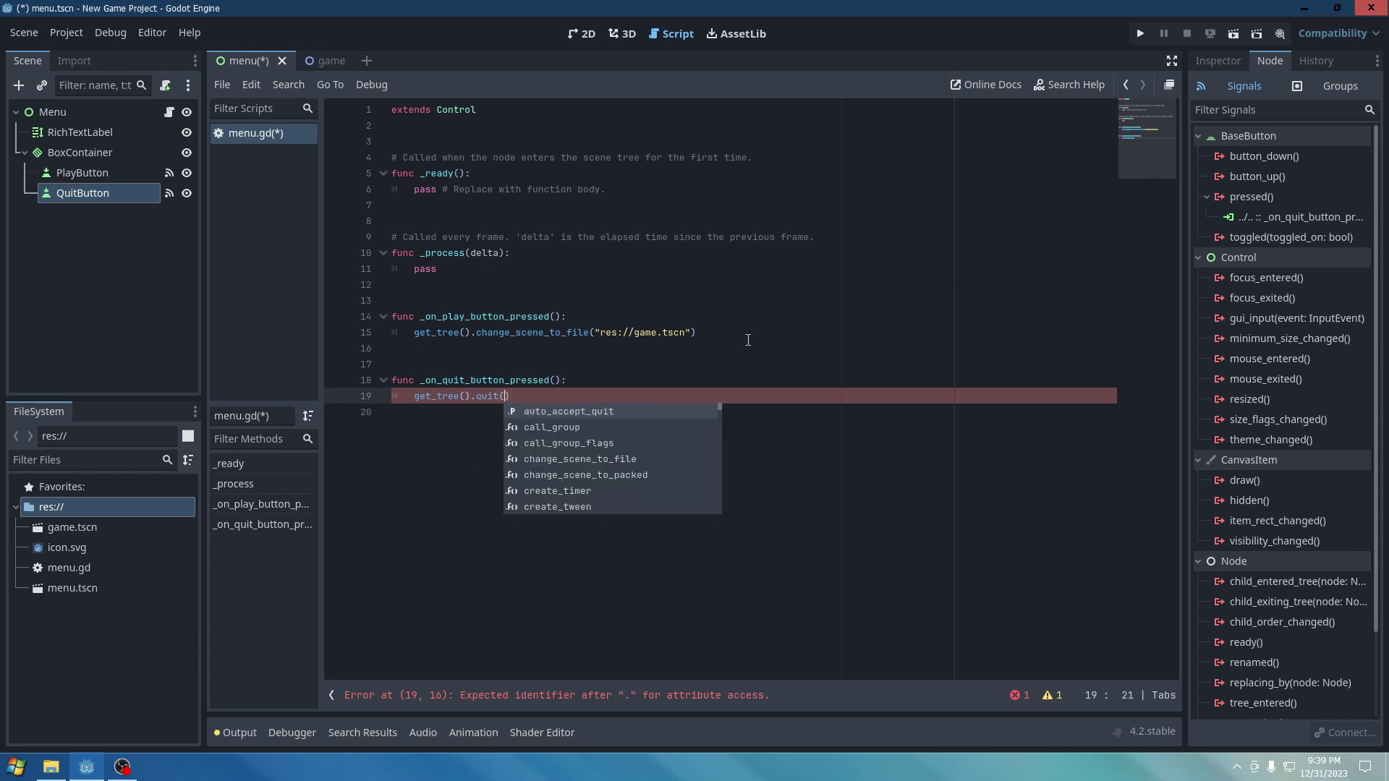
left_click(748, 340)
key("ctrl+s")
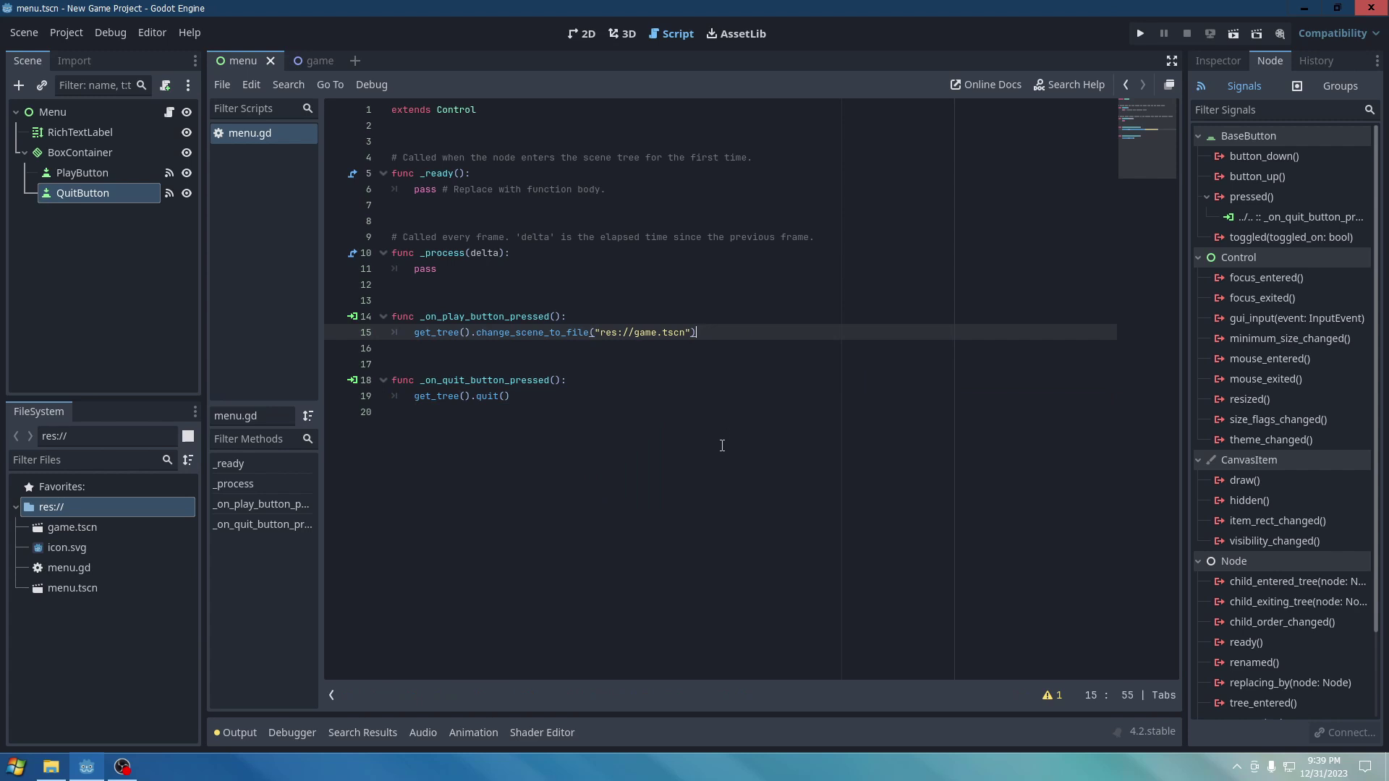
Run the project with the current menu scene as main scene, then press Play to test it.
left_click(1141, 29)
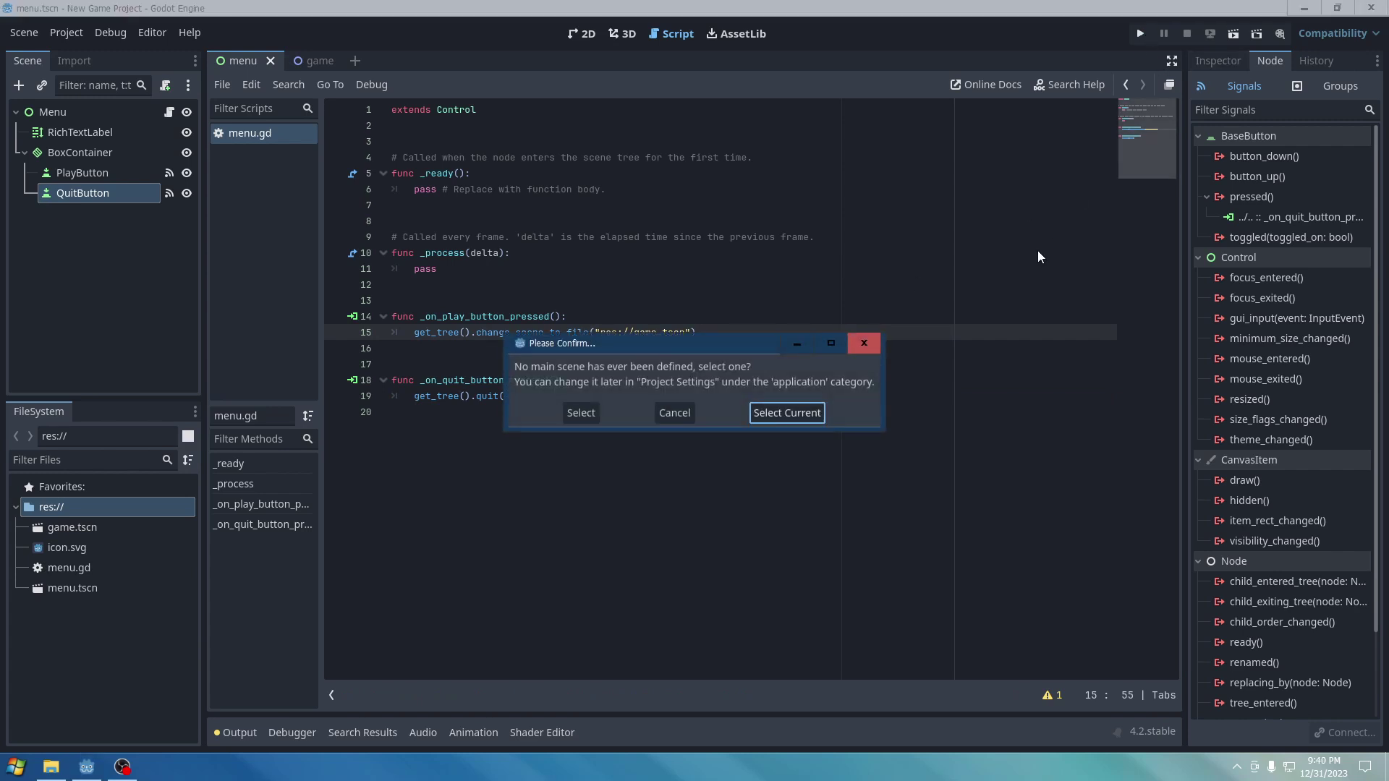
left_click(757, 416)
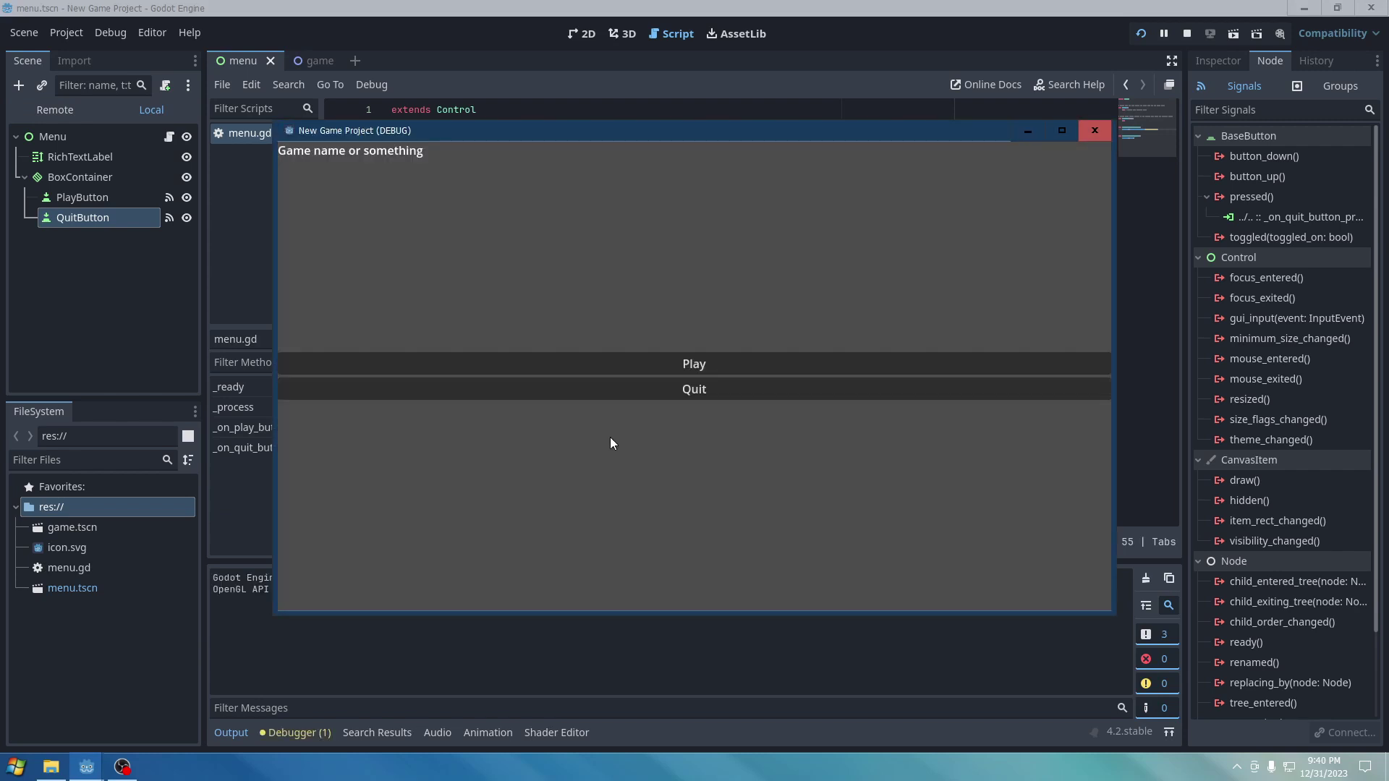
left_click(368, 366)
Close the running game window, then exit the game with its Quit button.
left_click(1096, 128)
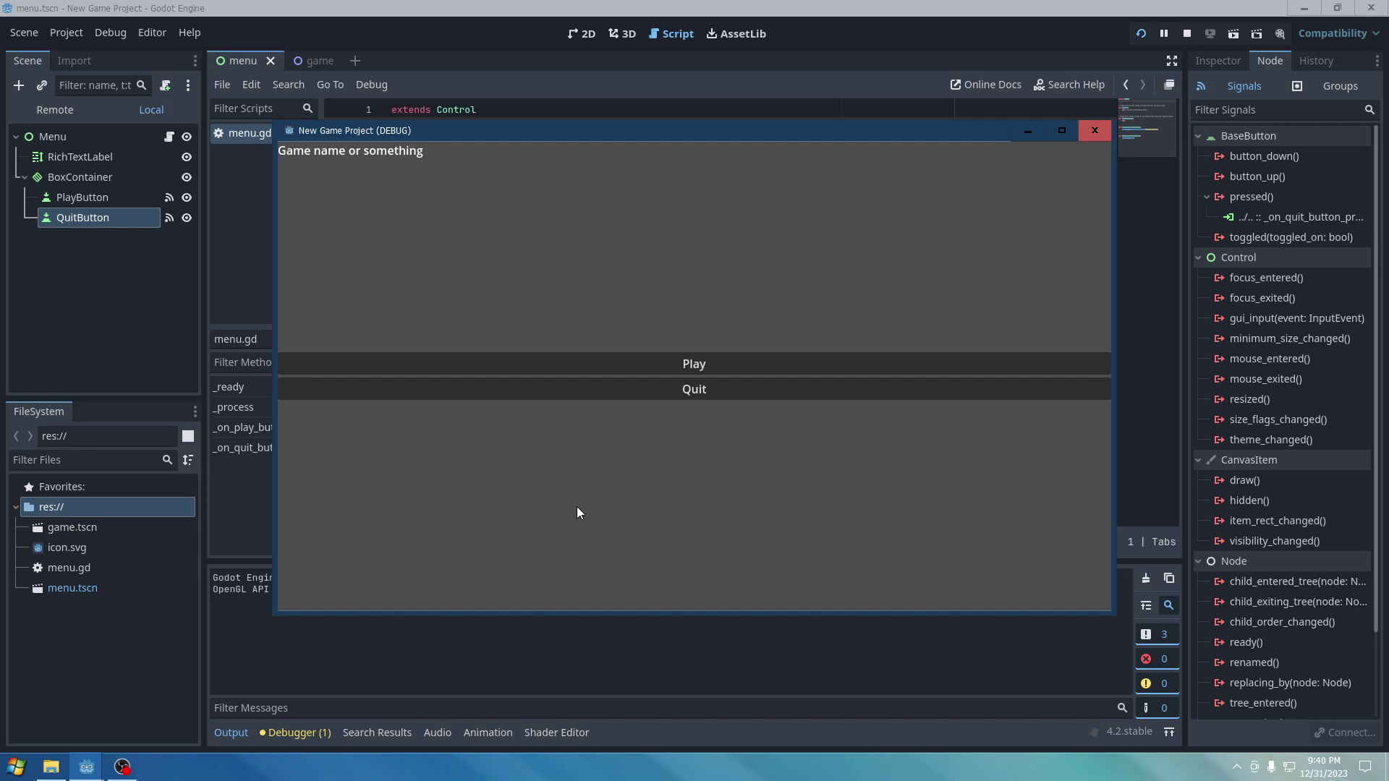
left_click(610, 396)
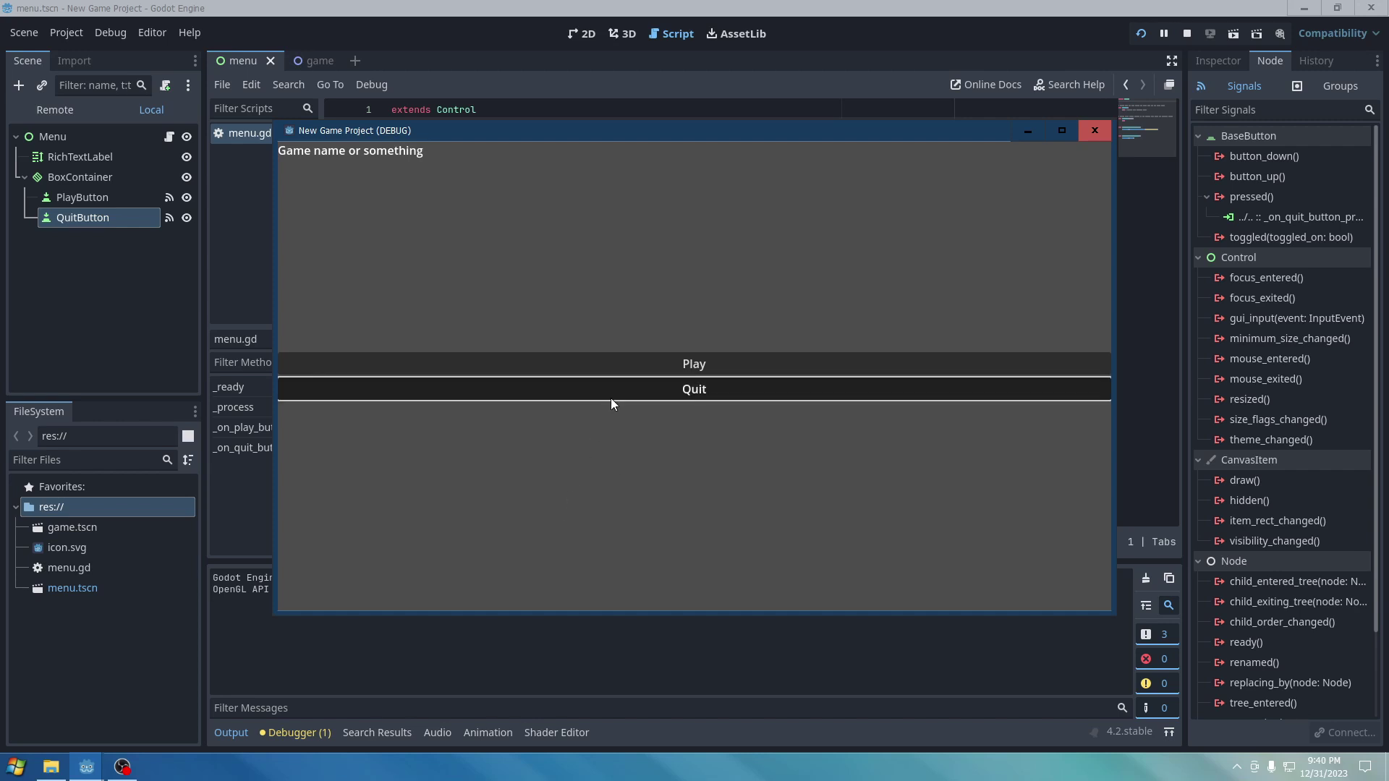